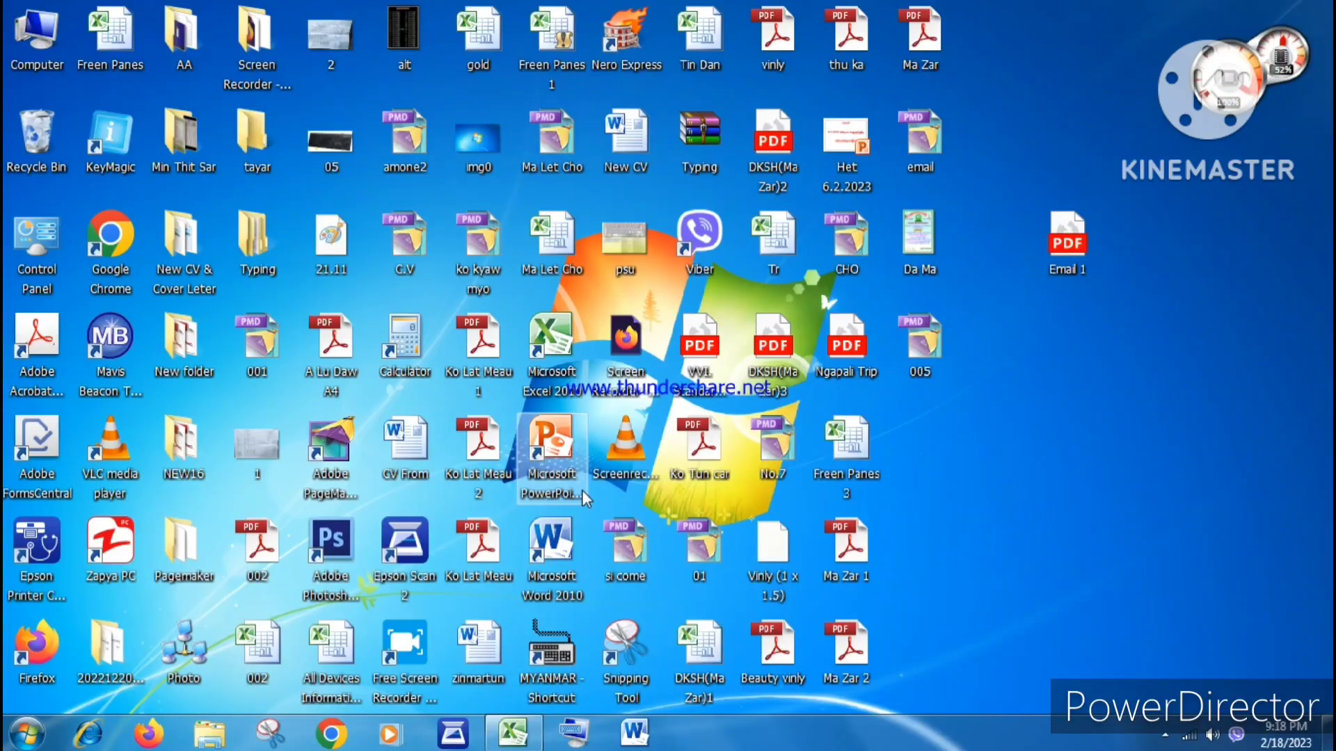
Switch to the Freen Panes workbook in Excel and review the Work In, Work Out, Total Hour and OverTime columns.
{"action": "left_click", "coordinate": [513, 732]}
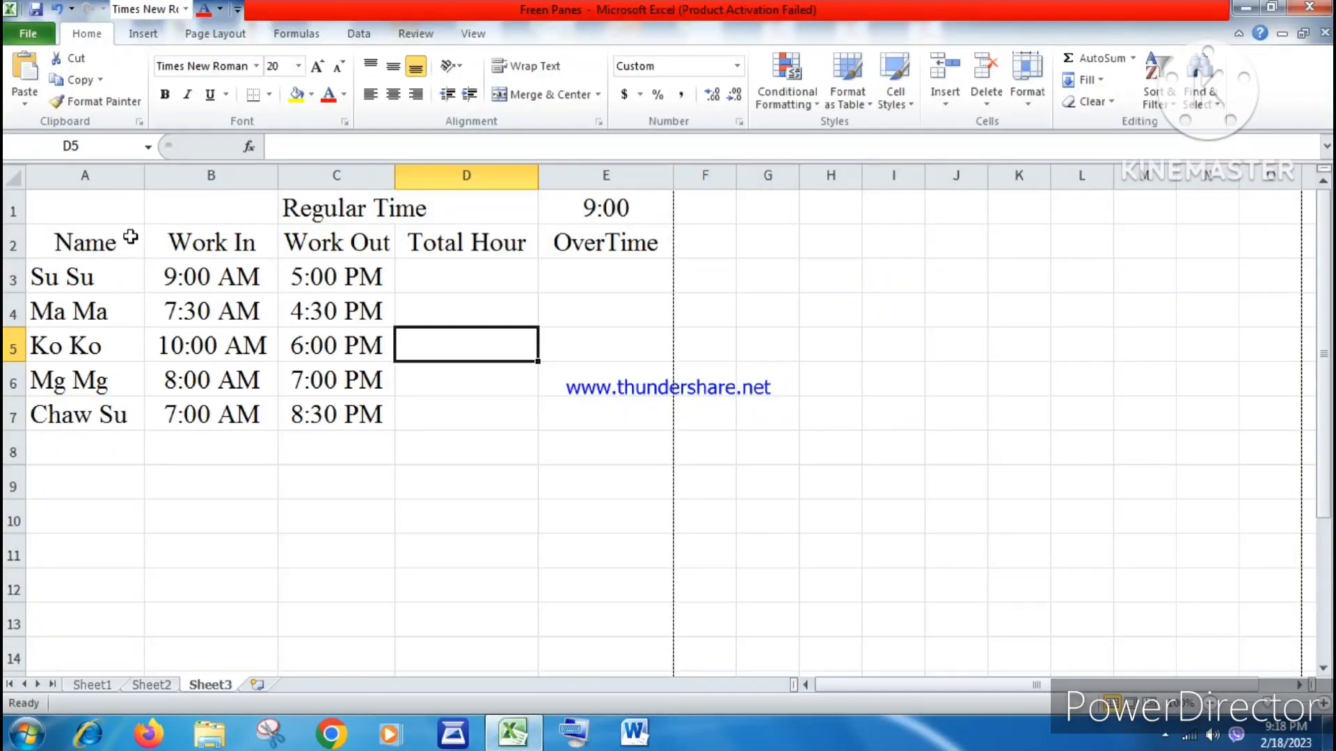
{"action": "left_click", "coordinate": [221, 271]}
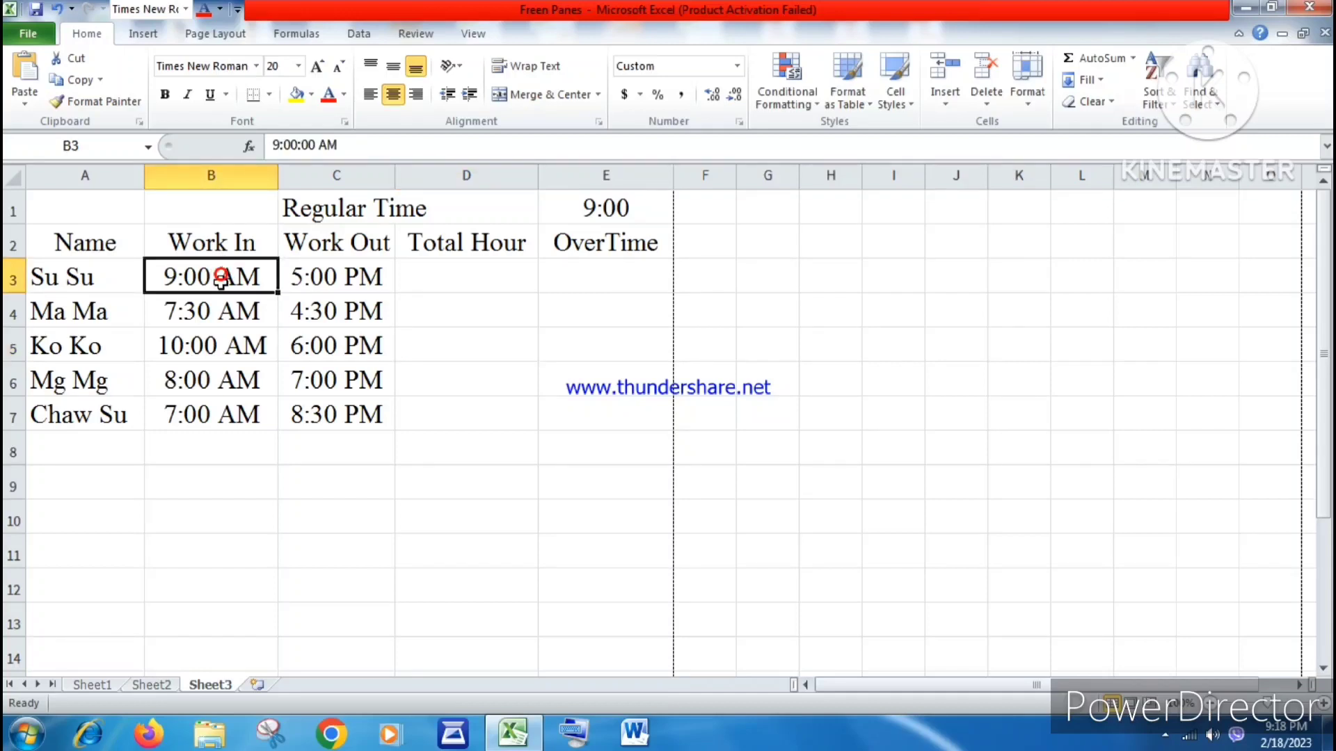
{"action": "left_click_drag", "start_coordinate": [218, 275], "coordinate": [223, 403]}
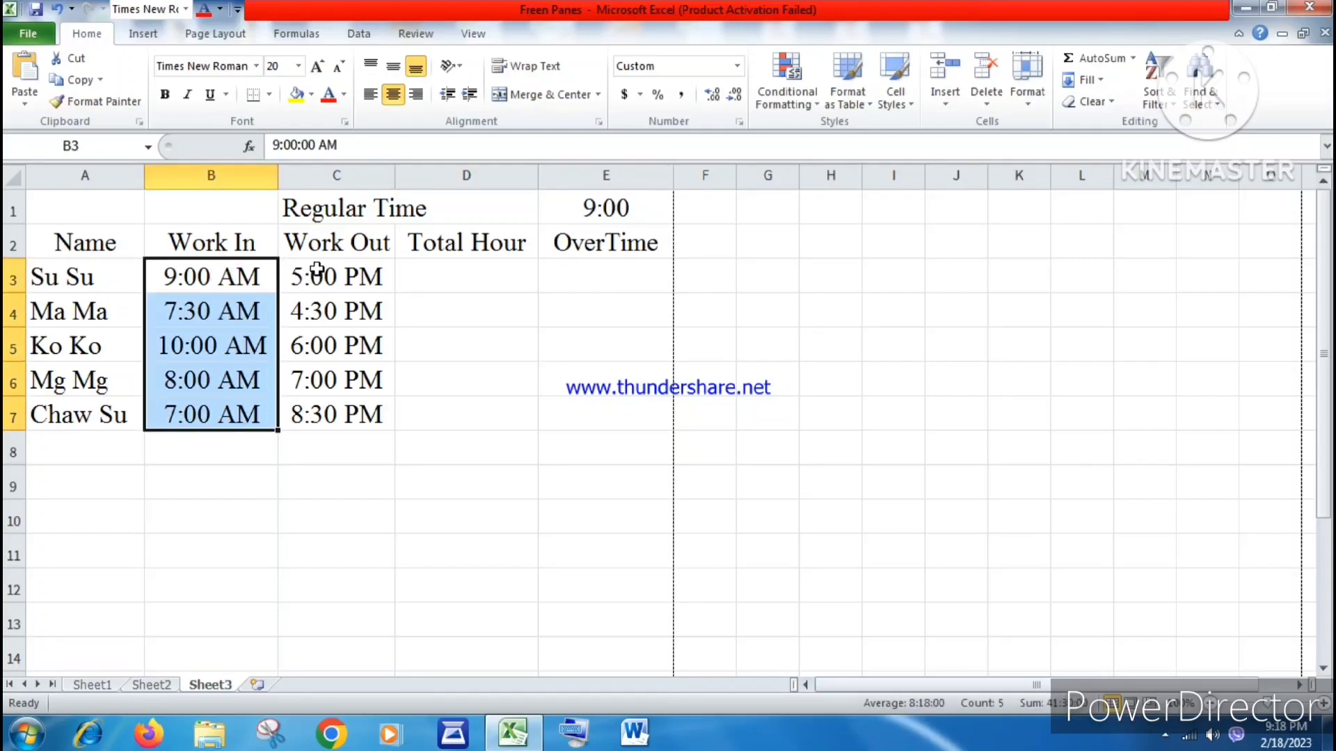
{"action": "left_click_drag", "start_coordinate": [313, 271], "coordinate": [299, 415]}
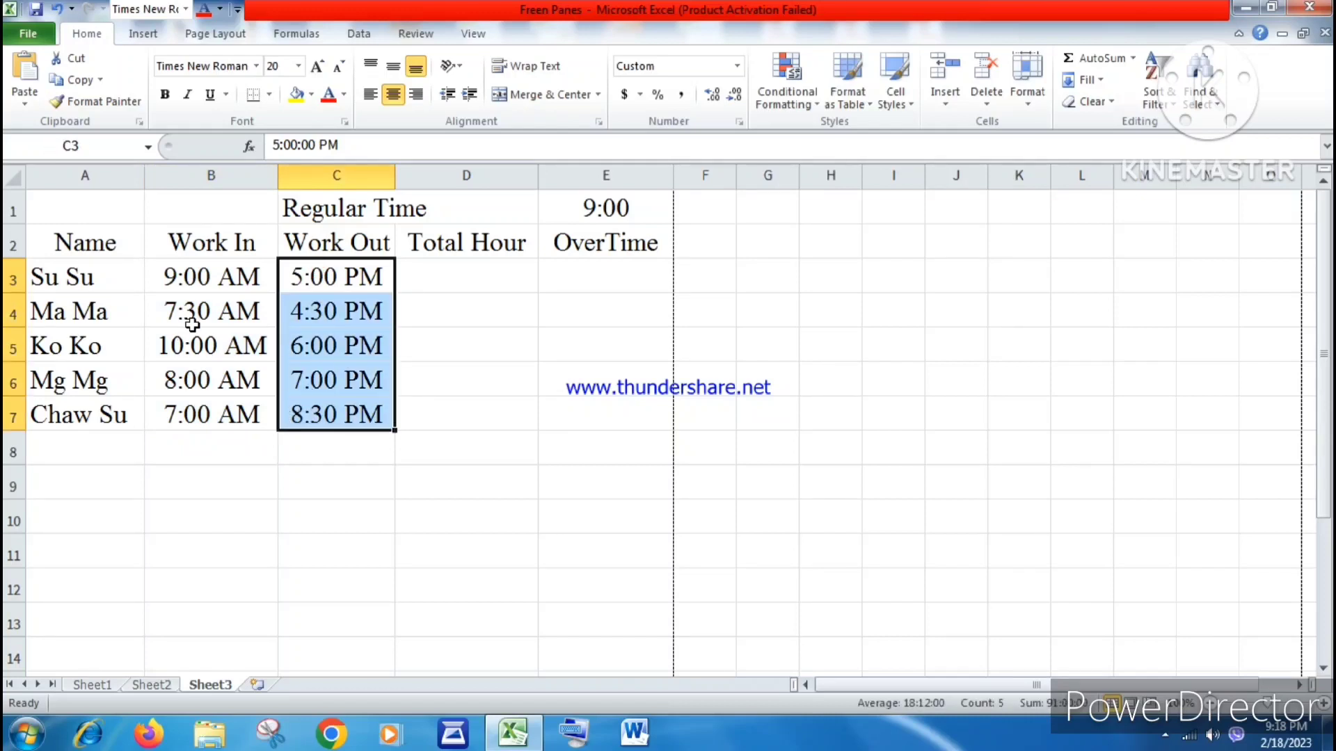
{"action": "left_click", "coordinate": [435, 267]}
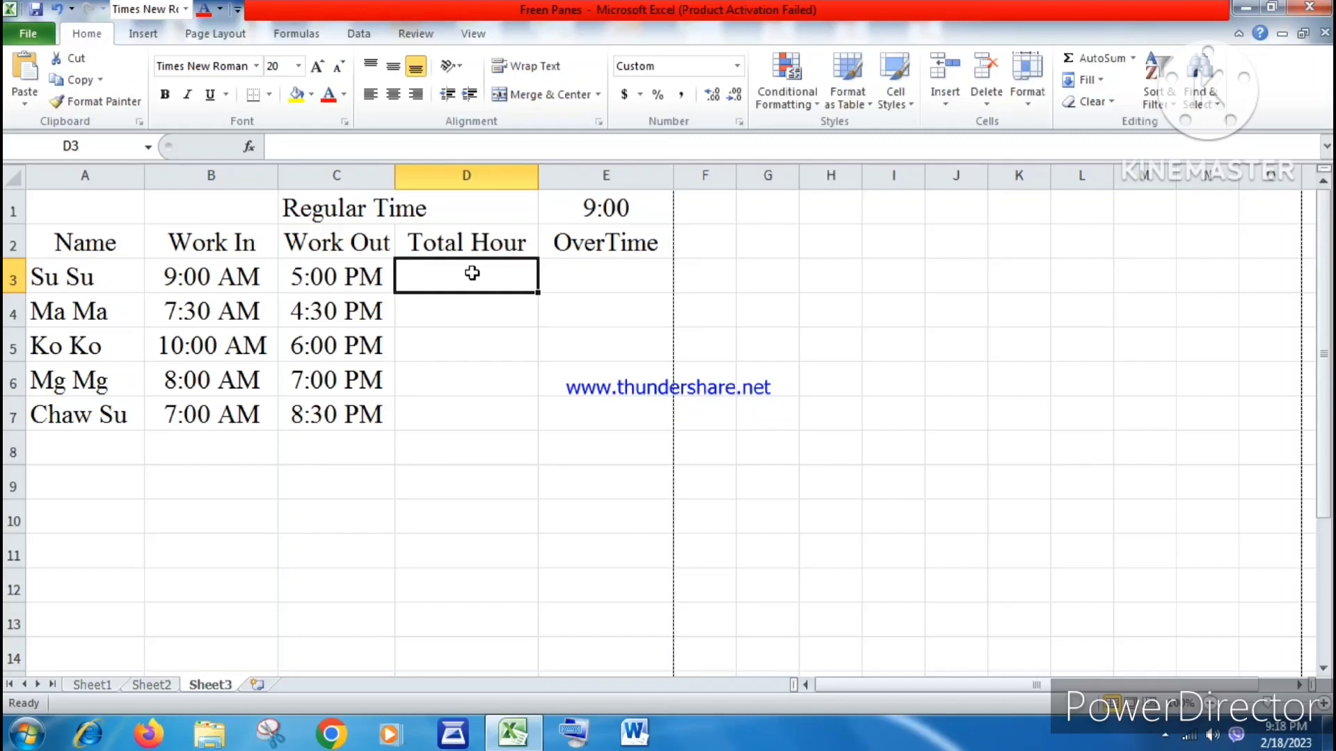
{"action": "left_click", "coordinate": [607, 270]}
{"action": "left_click", "coordinate": [596, 317]}
{"action": "left_click", "coordinate": [569, 399]}
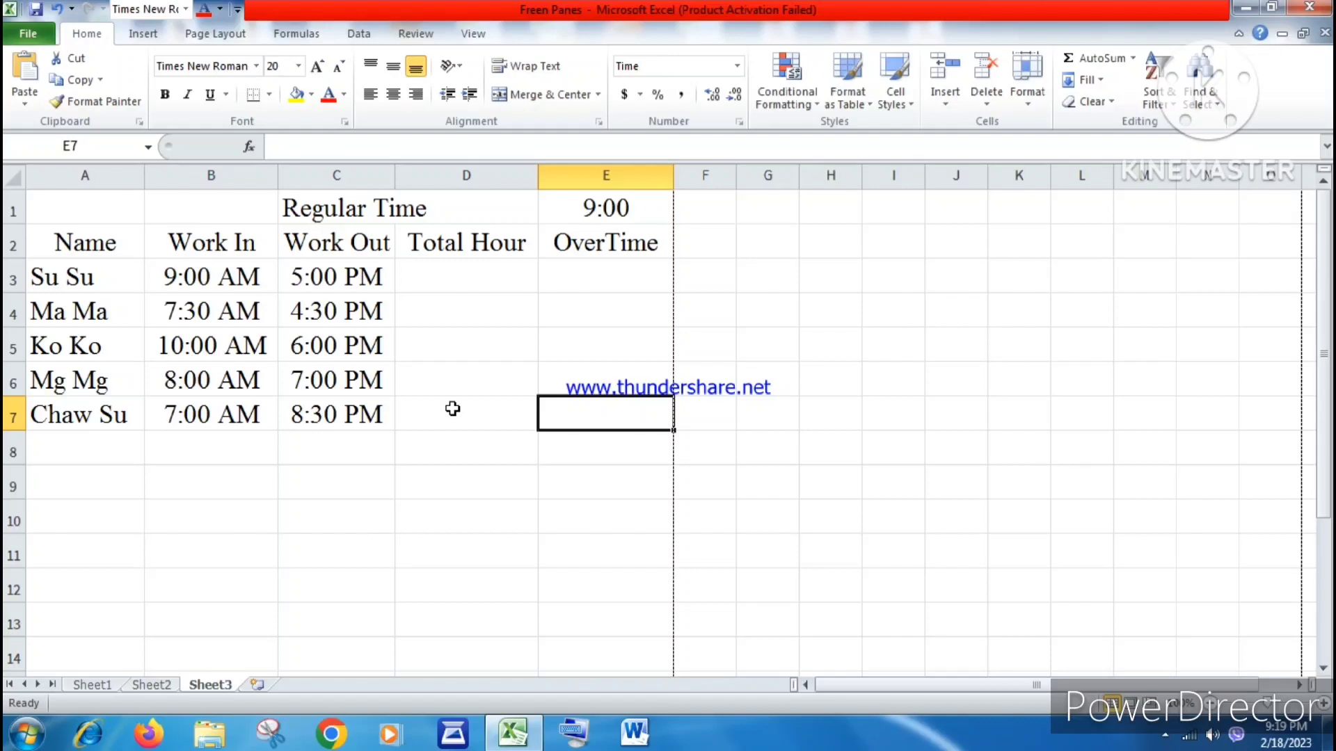
Calculate the first employee's total hours in D3 with the formula =C3-B3, dismissing the Windows color scheme prompt.
{"action": "left_click", "coordinate": [457, 281]}
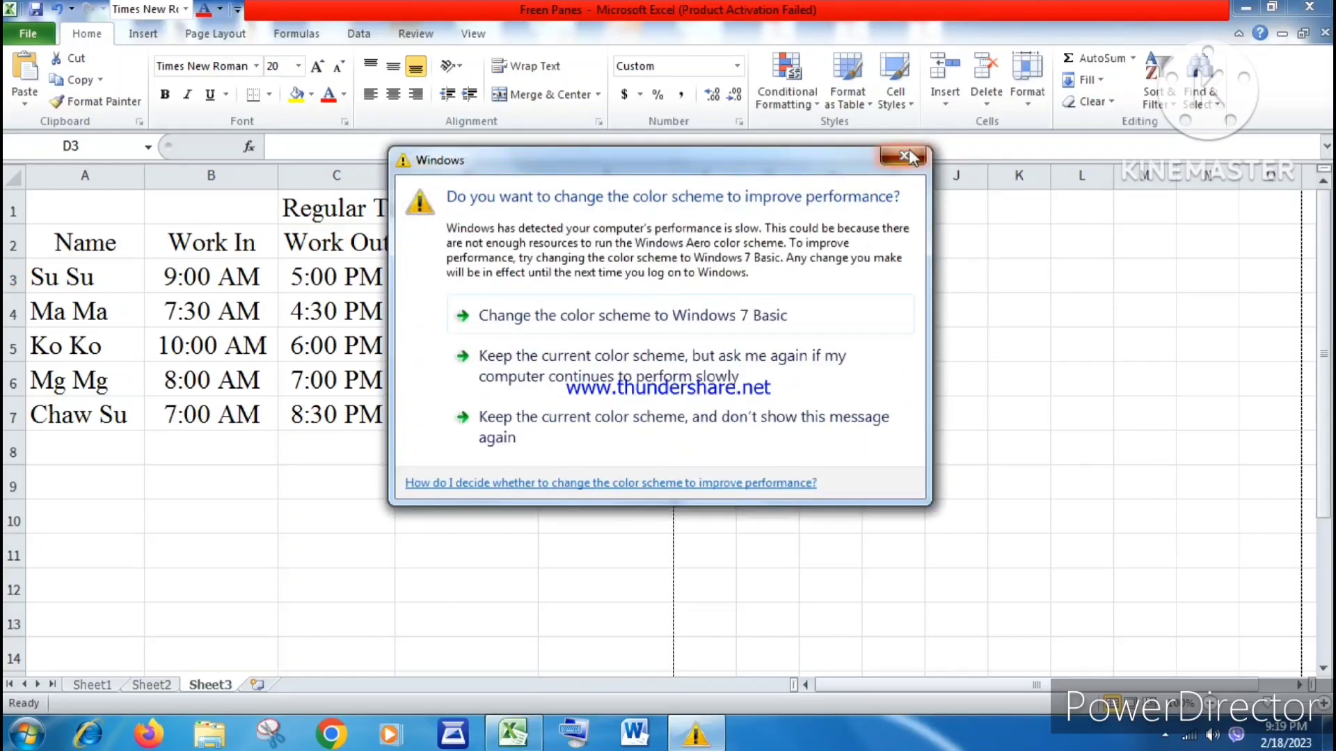
{"action": "left_click", "coordinate": [909, 148]}
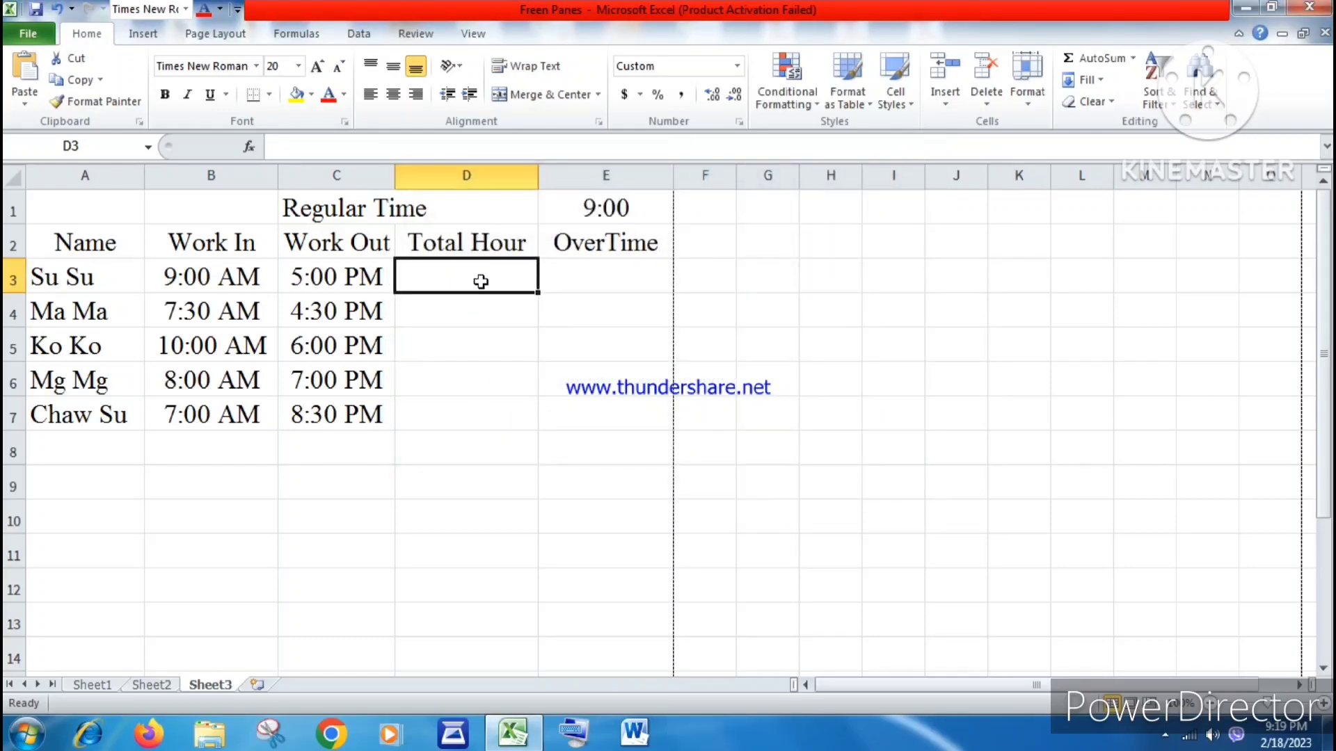
{"action": "type", "text": "="}
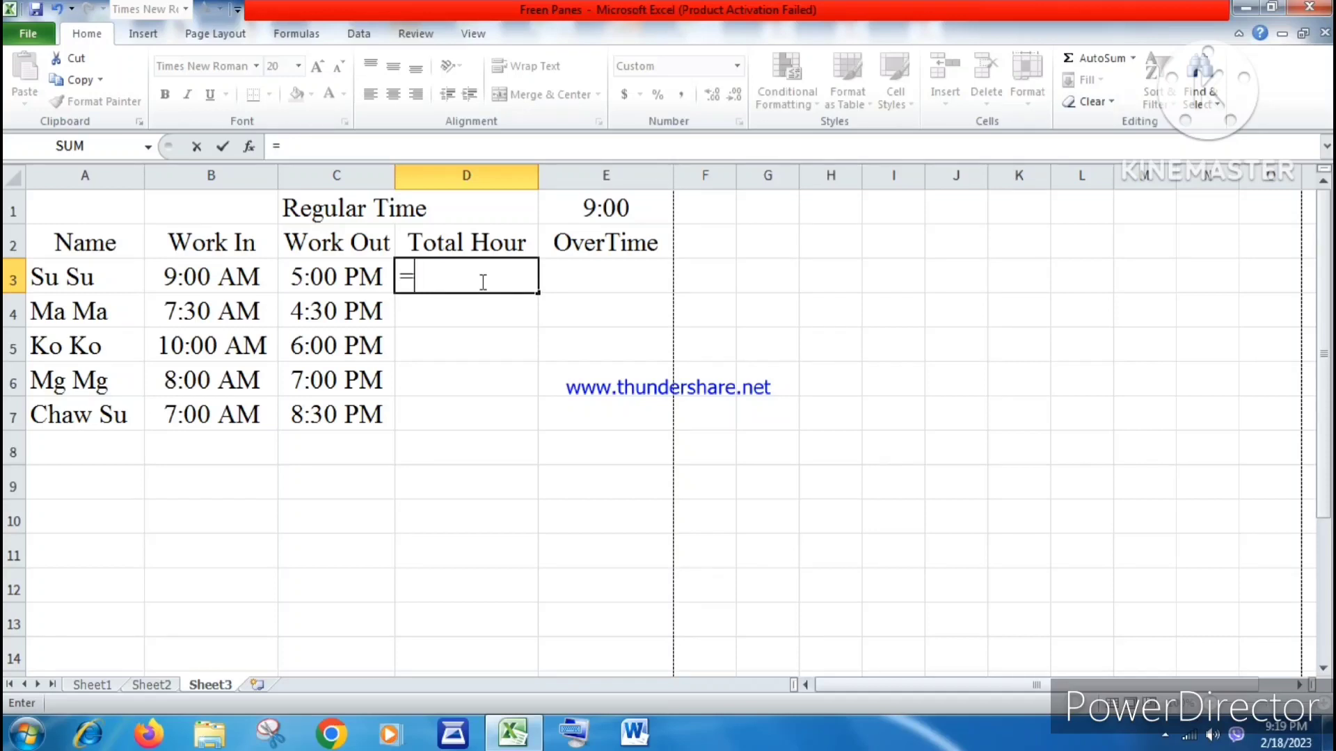
{"action": "left_click", "coordinate": [327, 277]}
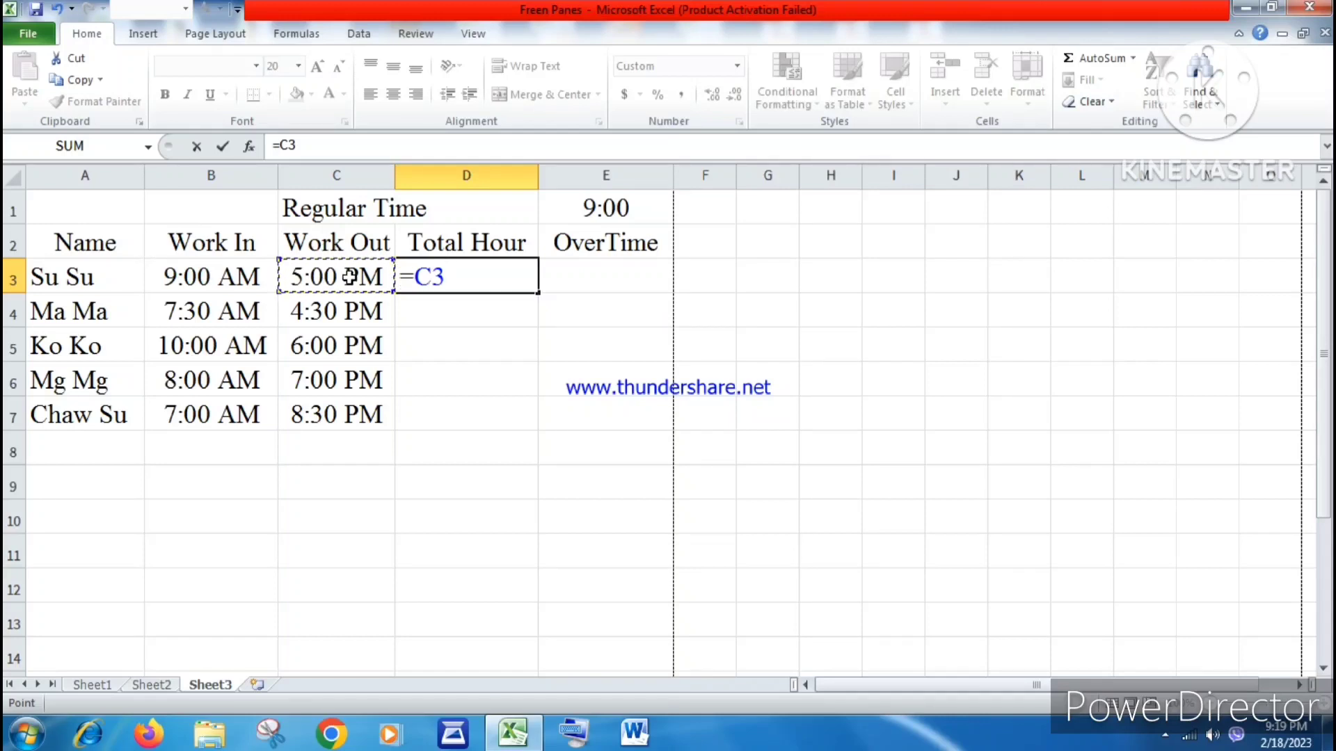
{"action": "type", "text": "-"}
{"action": "left_click", "coordinate": [180, 275]}
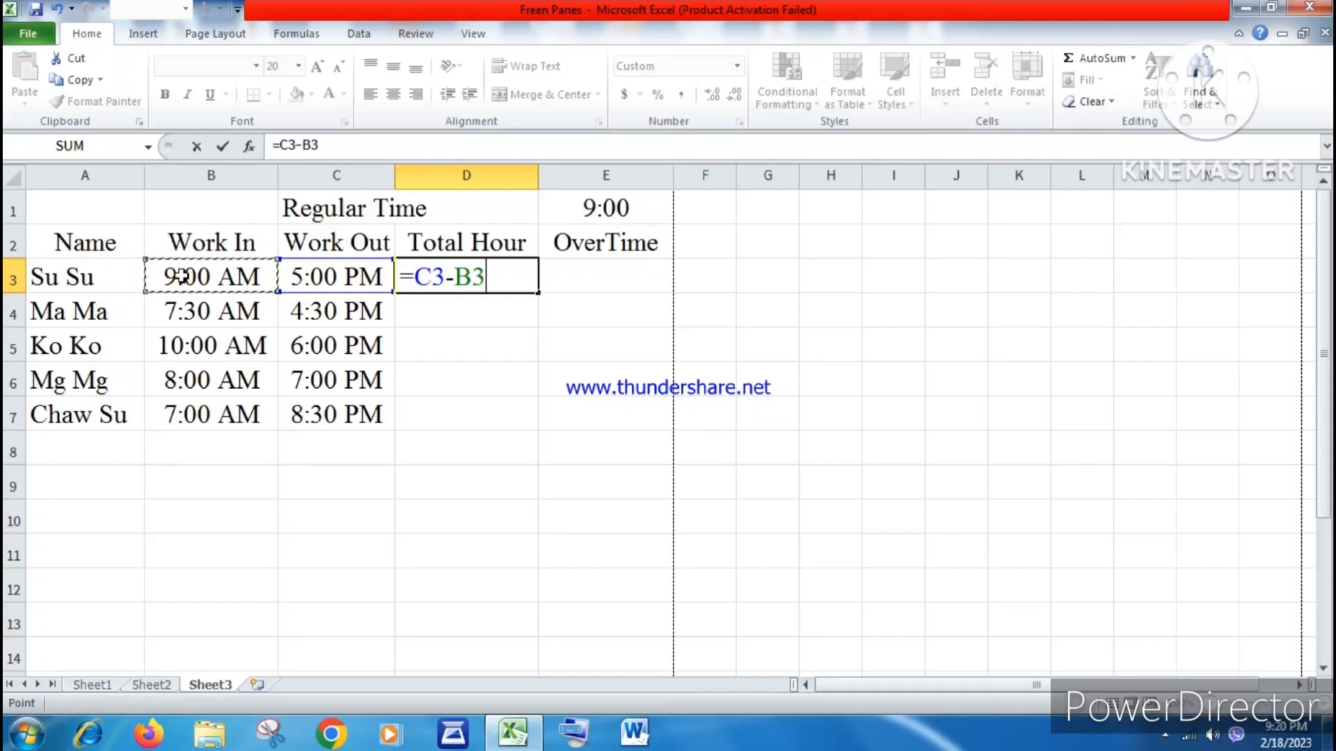
{"action": "key", "text": "Return"}
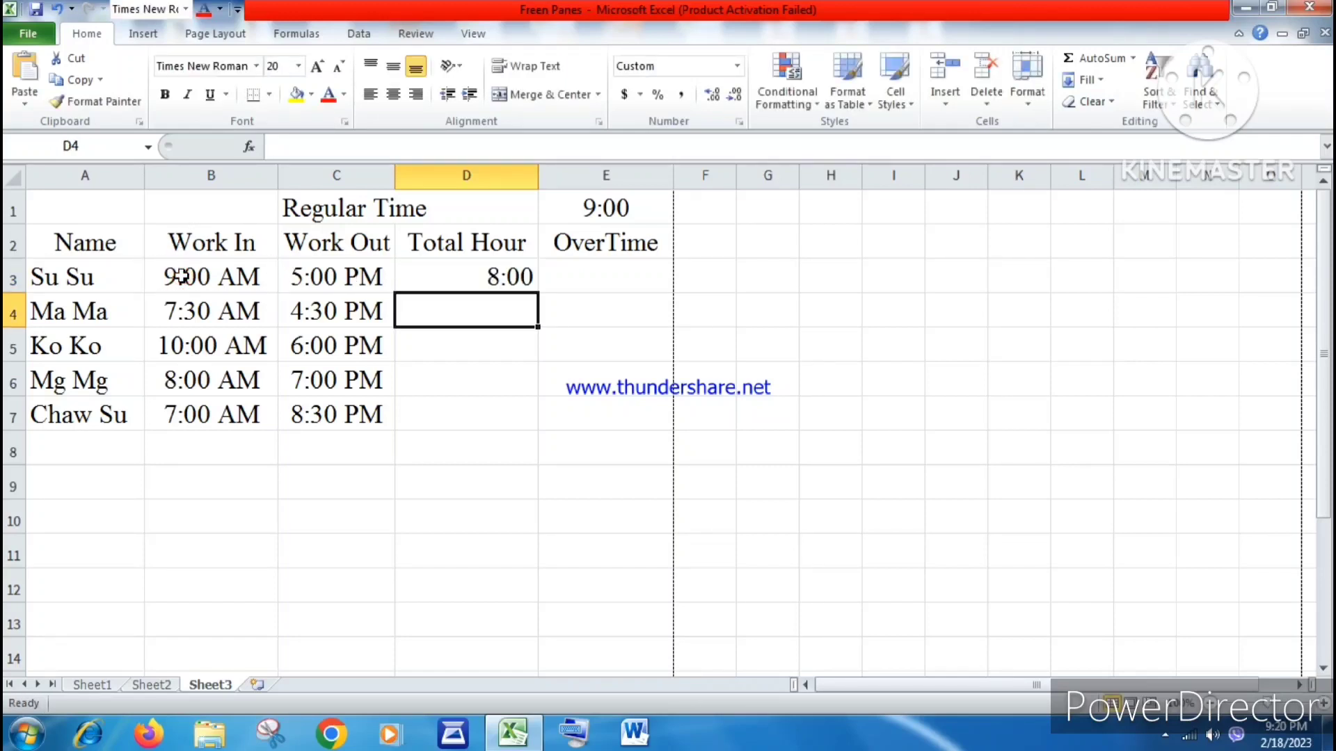
{"action": "left_click", "coordinate": [527, 278]}
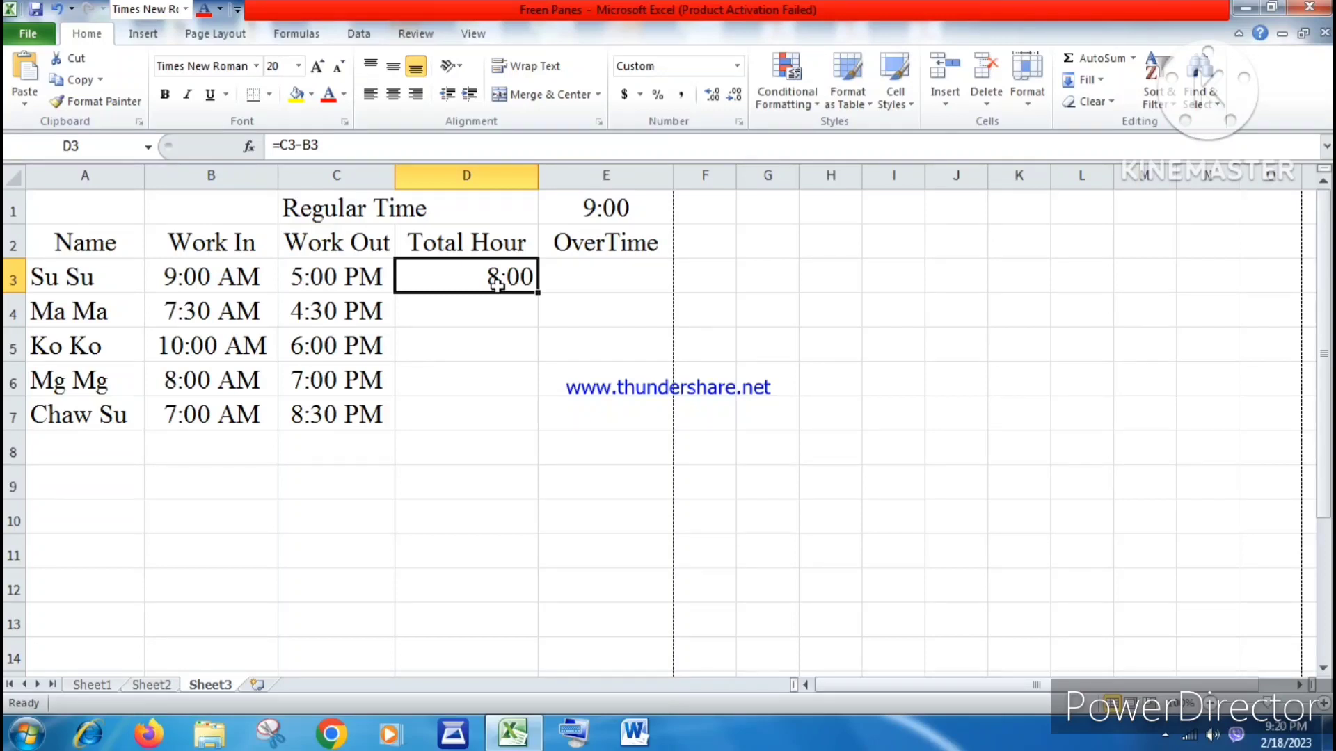
Calculate the second employee's total hours in D4 with the formula =C4-B4.
{"action": "left_click", "coordinate": [304, 309]}
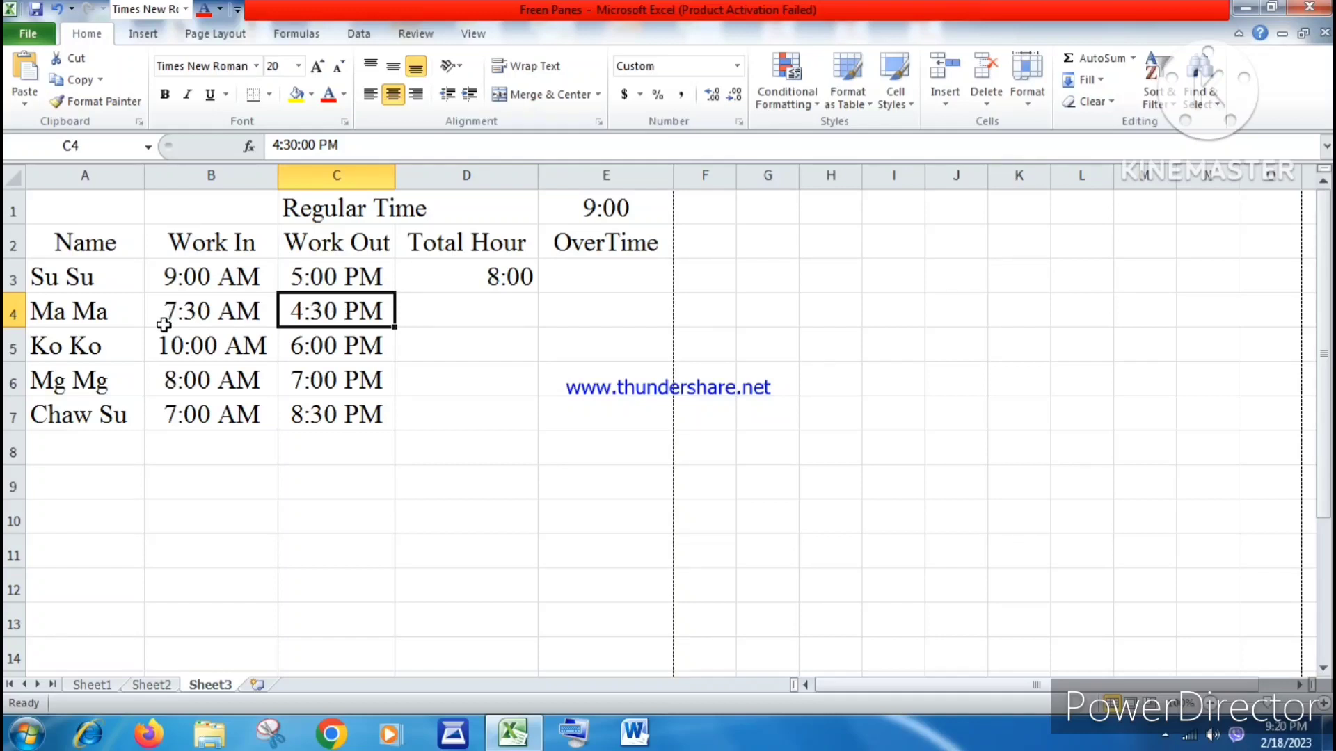
{"action": "double_click", "coordinate": [459, 309]}
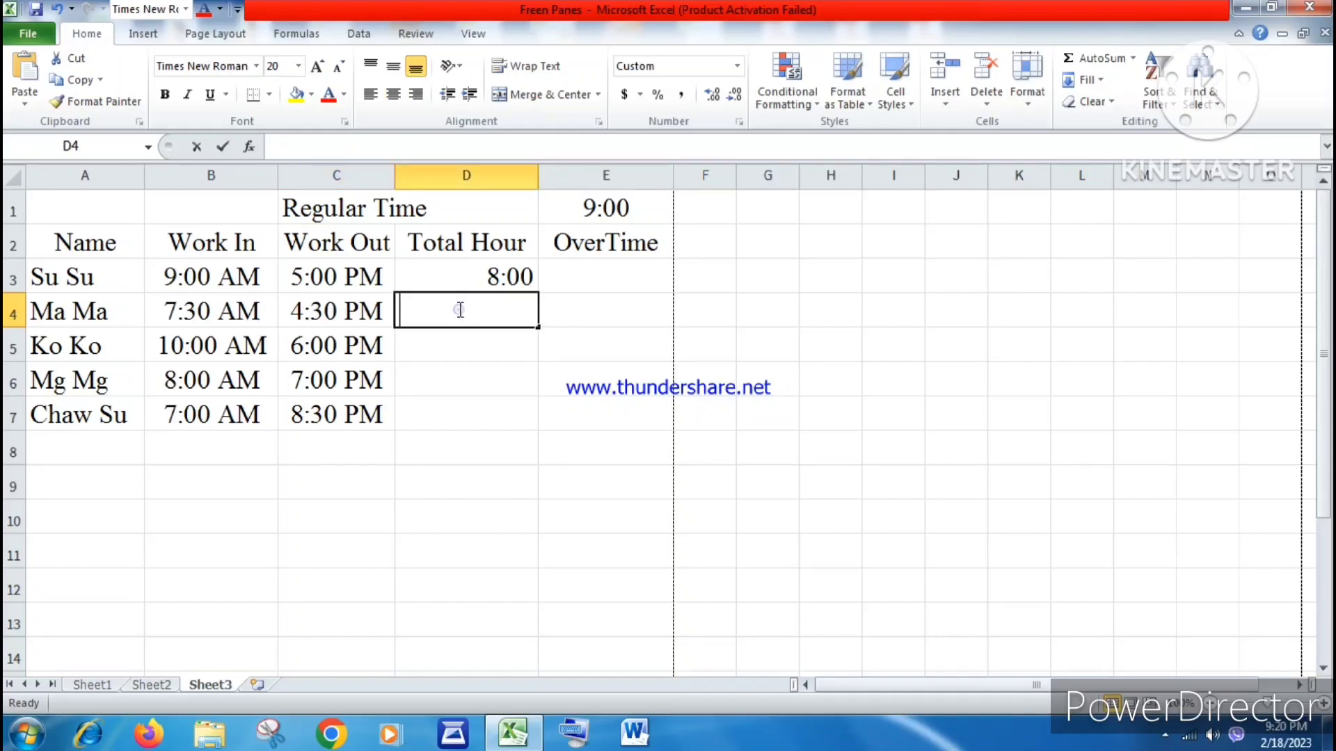
{"action": "type", "text": "="}
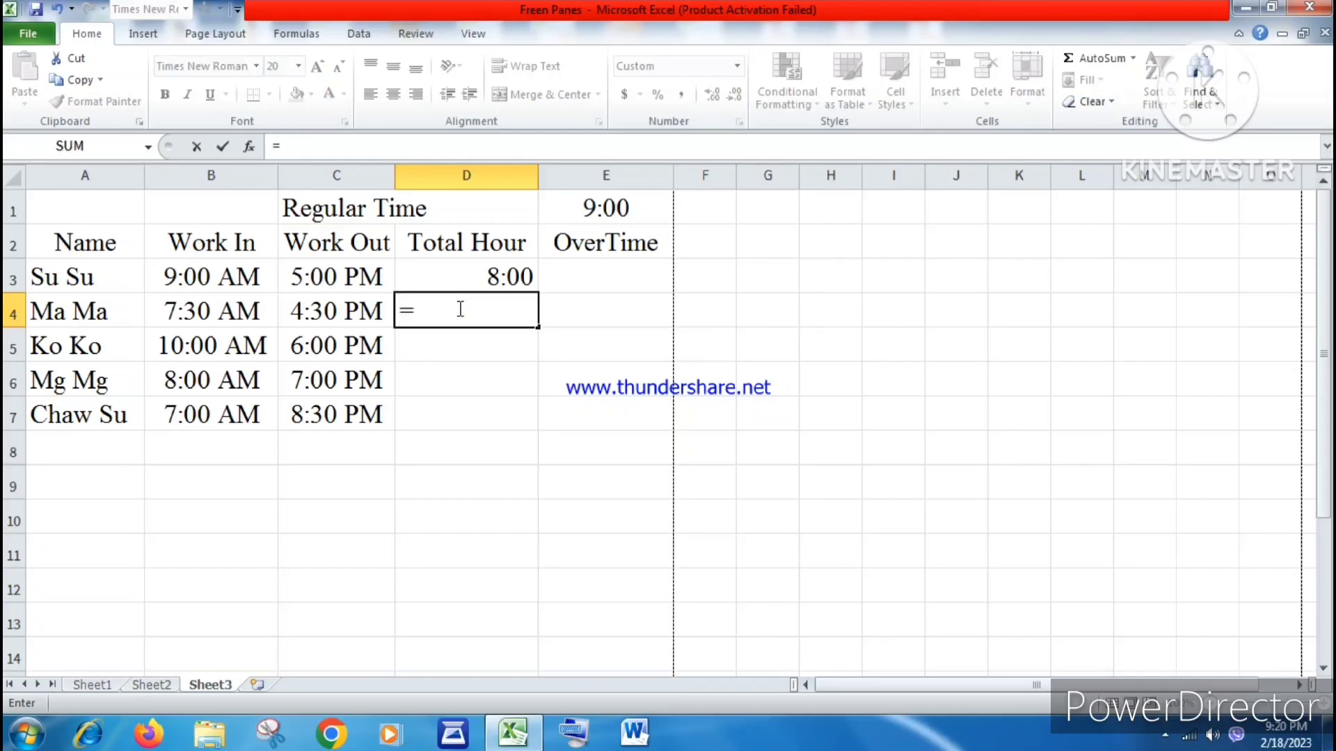
{"action": "left_click", "coordinate": [348, 308]}
{"action": "type", "text": "-"}
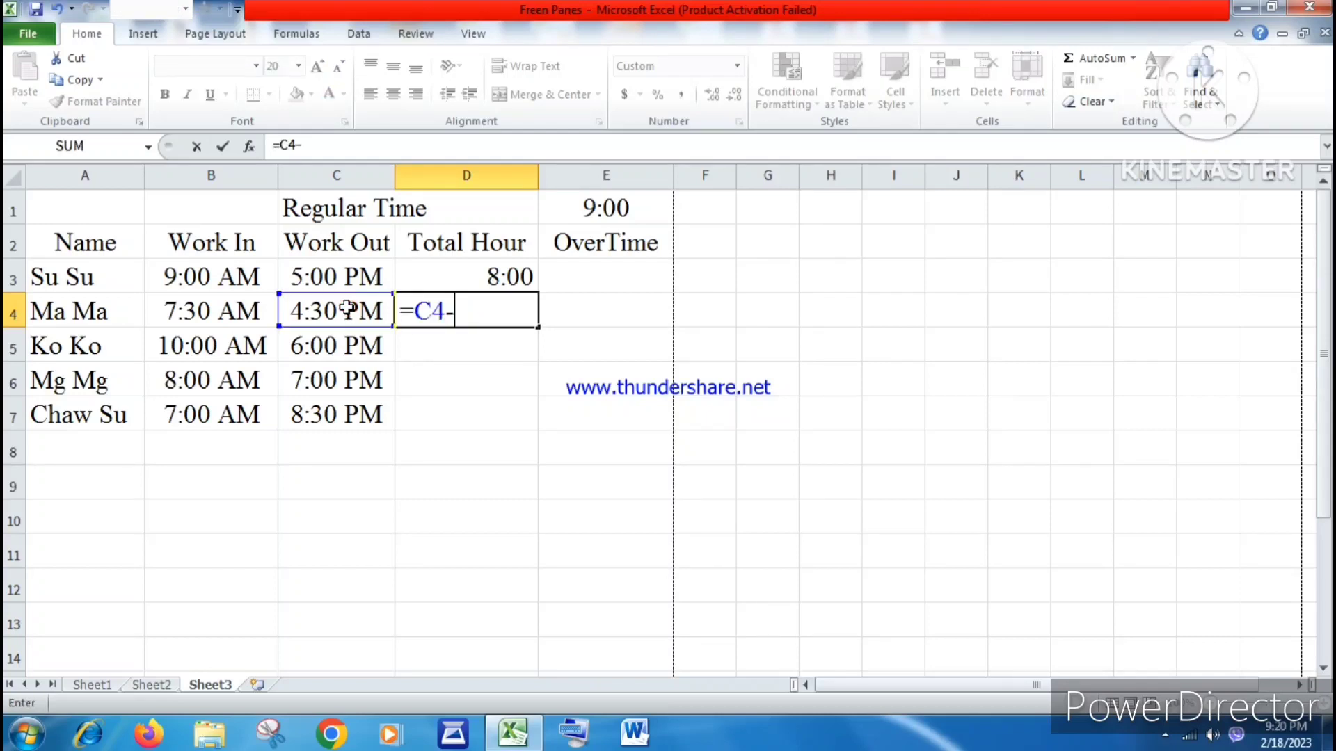
{"action": "left_click", "coordinate": [233, 306]}
{"action": "key", "text": "Return"}
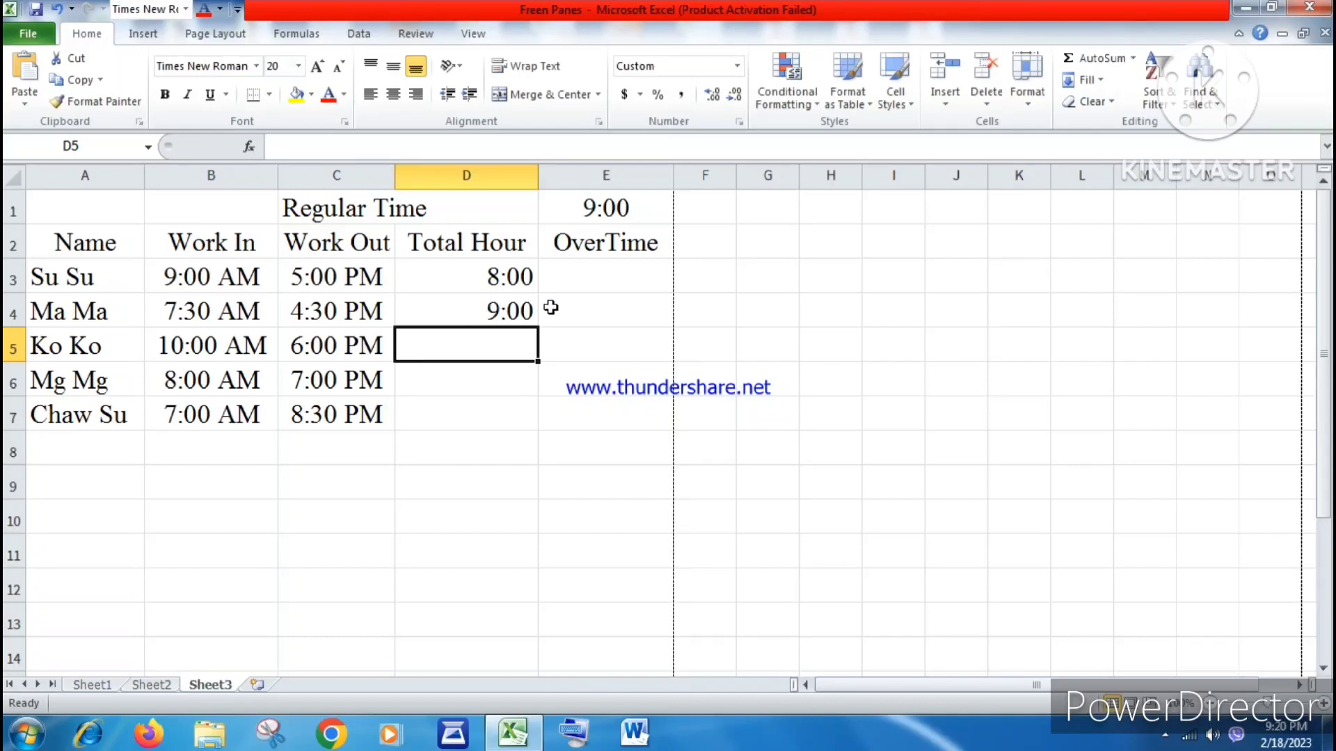
Fill the Total Hour formula from D3 down through D7.
{"action": "left_click", "coordinate": [533, 276]}
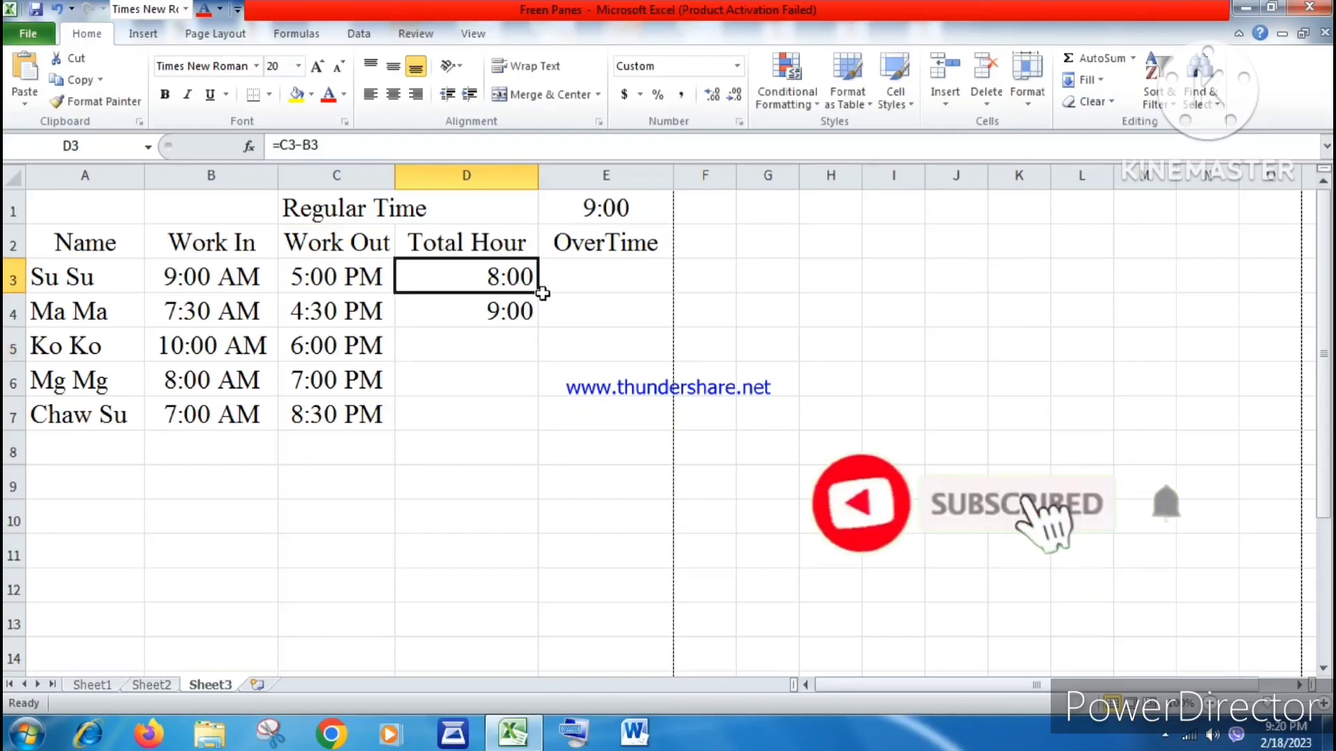
{"action": "left_click_drag", "start_coordinate": [540, 294], "coordinate": [530, 420]}
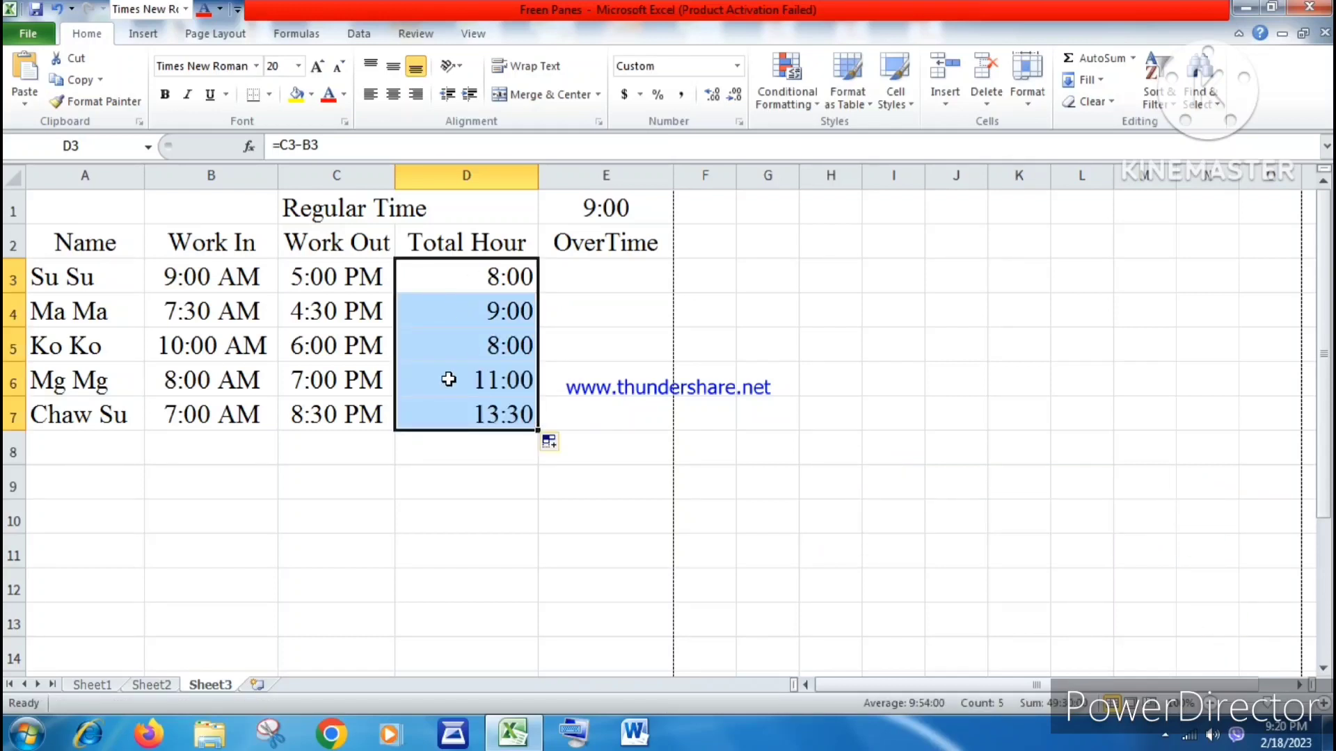
Add a new employee in row 8, entering the name in A8 and 7:30am as the Work In time in B8.
{"action": "left_click", "coordinate": [69, 447]}
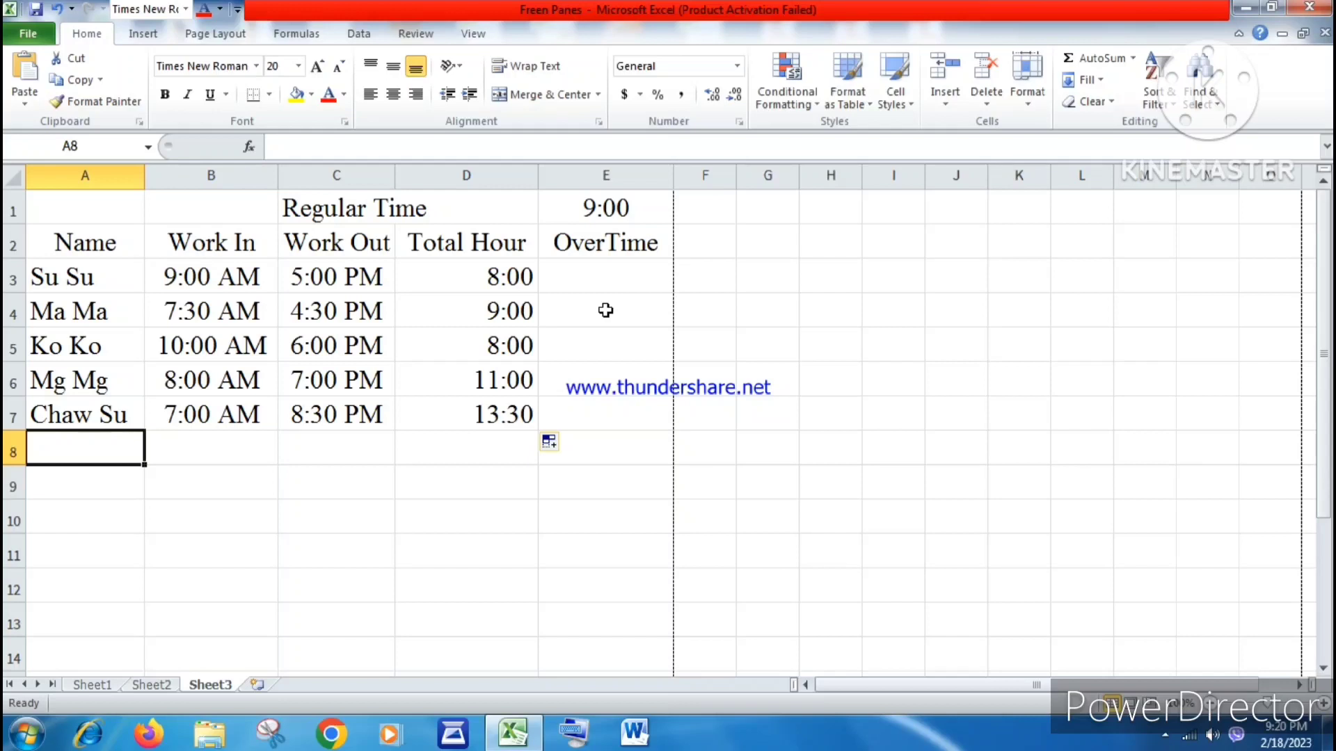
{"action": "type", "text": "Ay"}
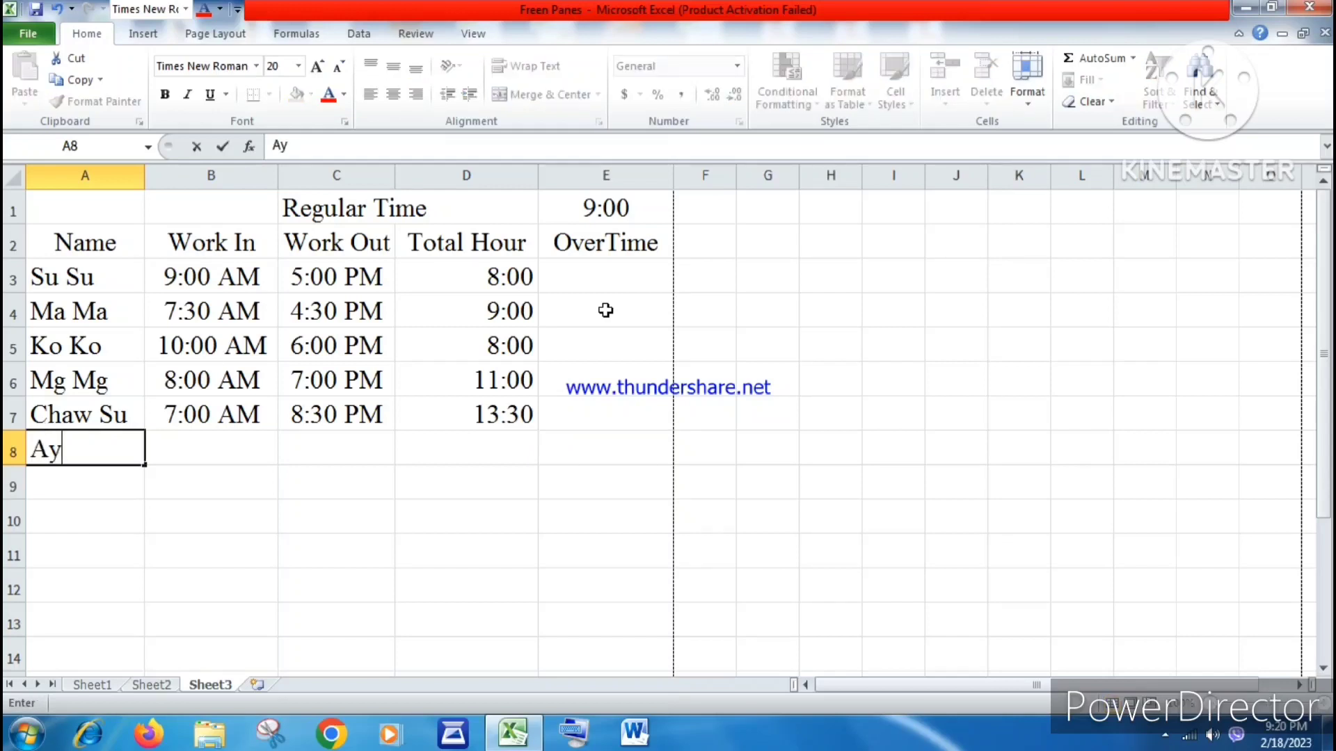
{"action": "type", "text": "e Aye Ay"}
{"action": "key", "text": "Tab"}
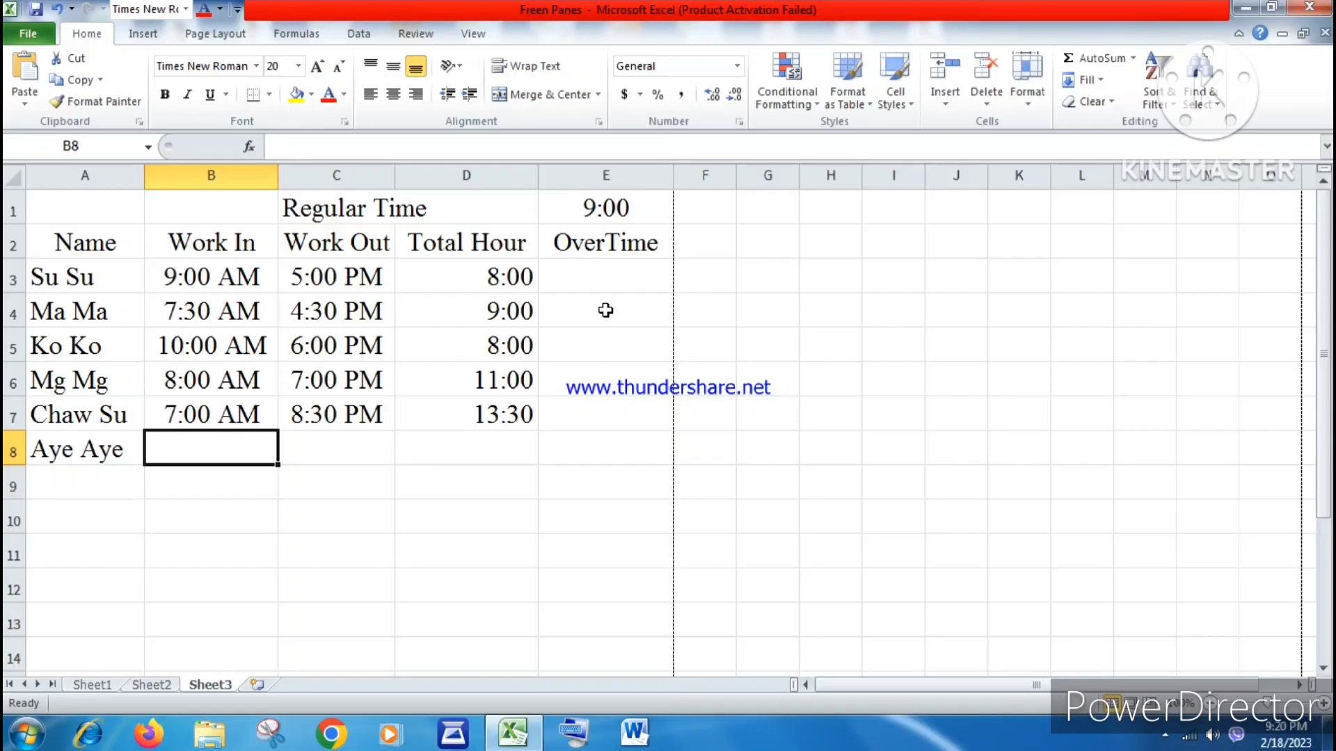
{"action": "type", "text": "7"}
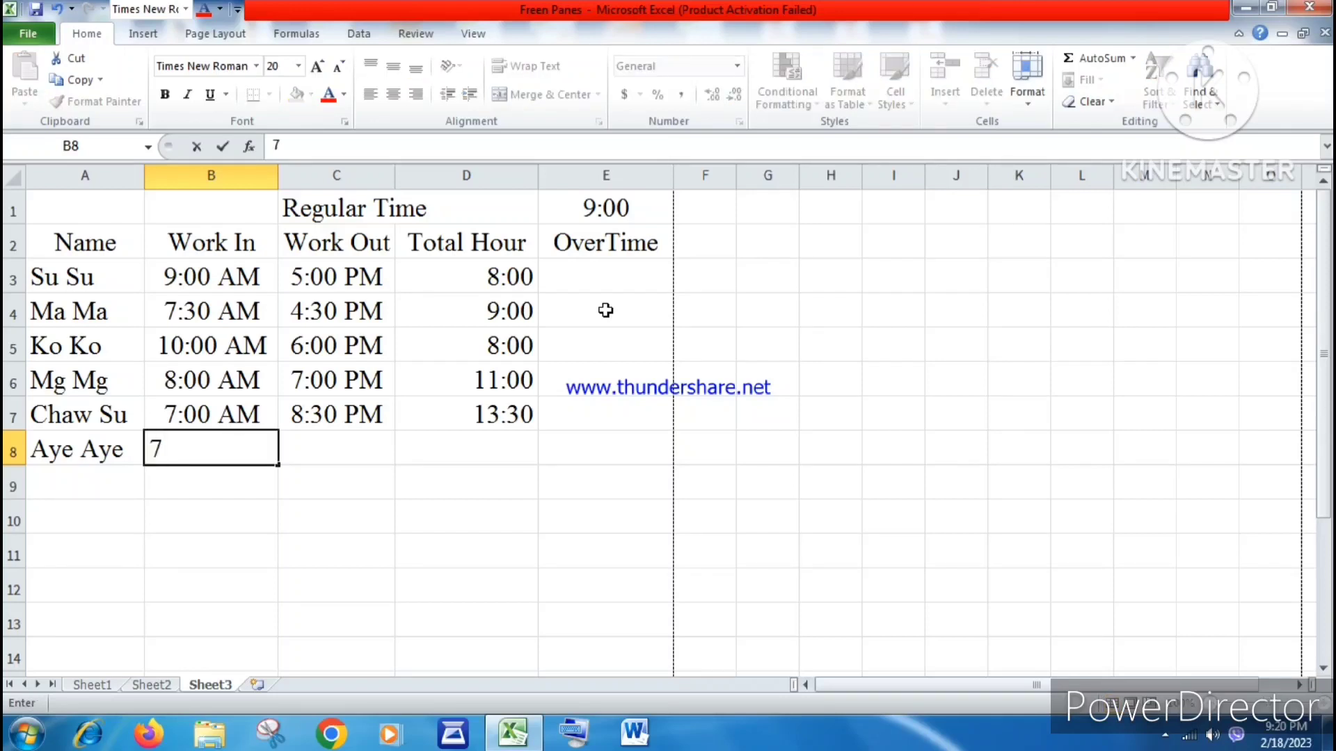
{"action": "type", "text": ":30am"}
{"action": "key", "text": "Tab"}
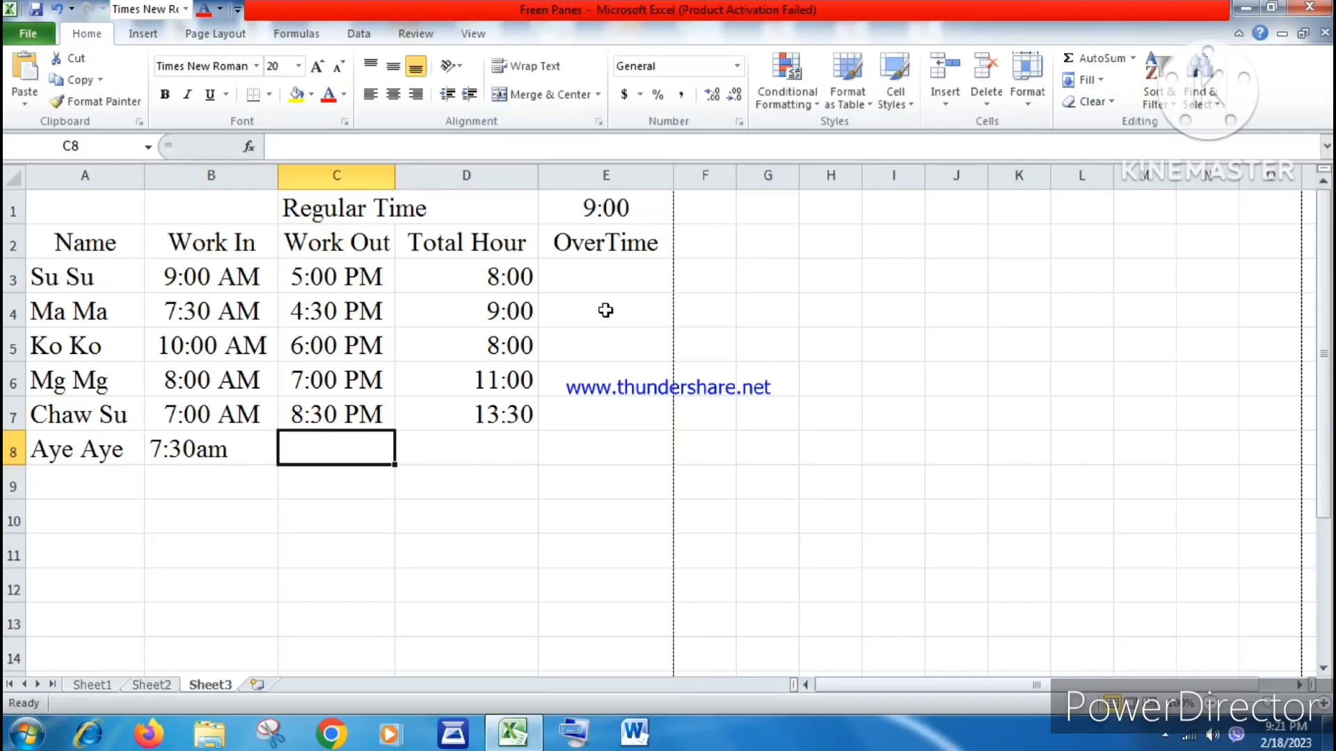
{"action": "key", "text": "Left"}
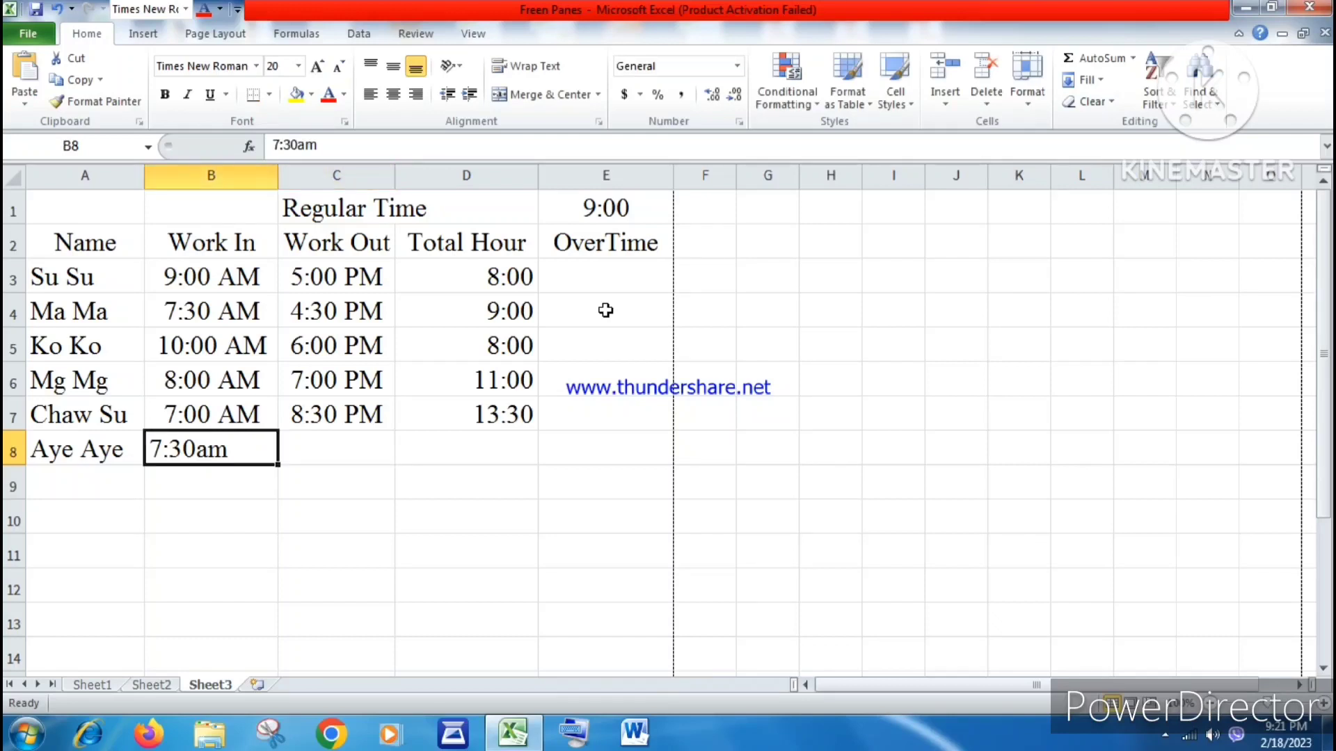
{"action": "key", "text": "Right"}
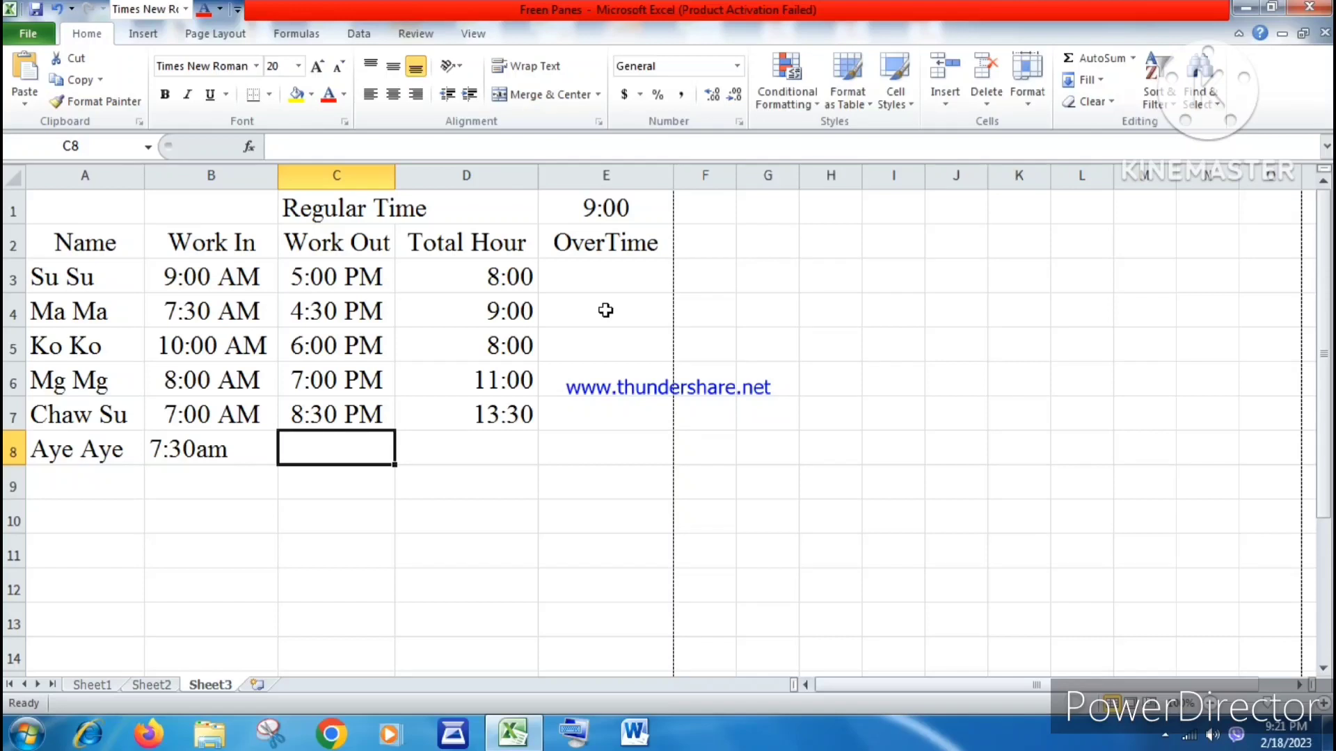
Enter 8:30pm as the new employee's Work Out time in C8, dismissing the Windows color scheme prompt.
{"action": "type", "text": "8"}
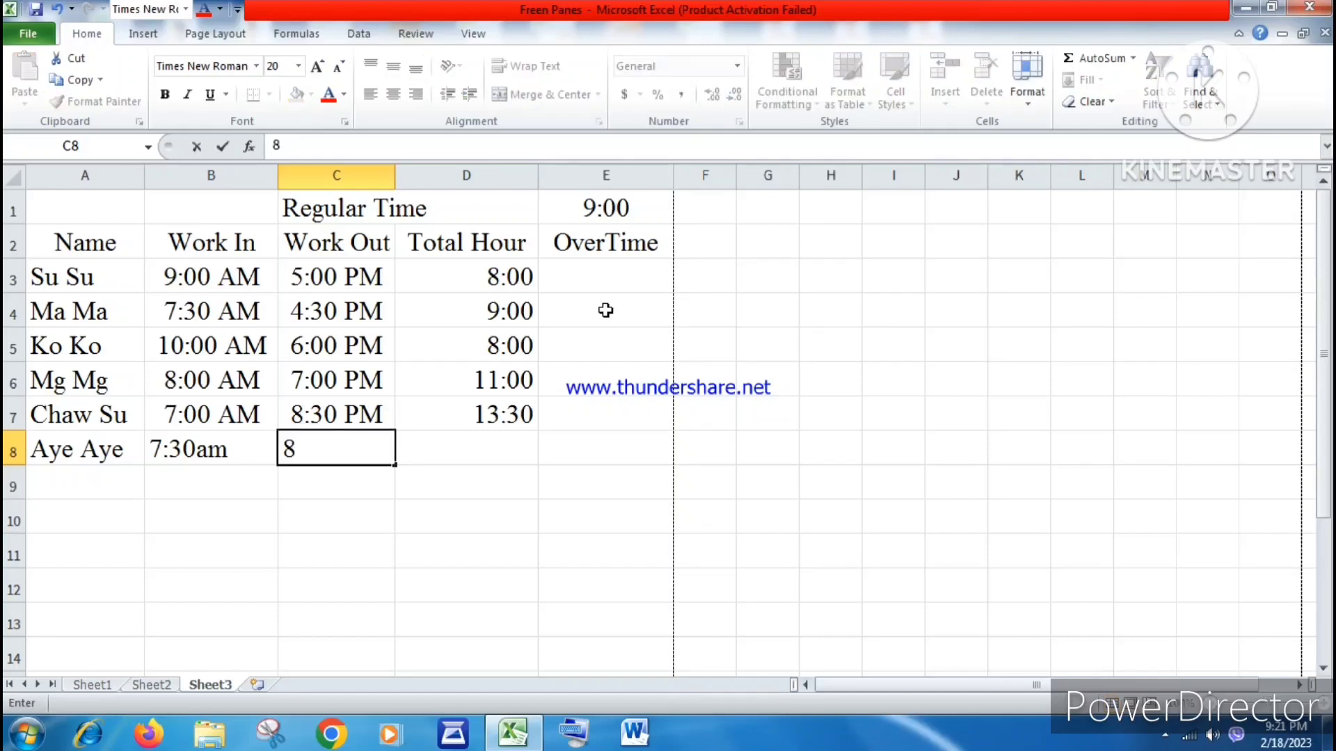
{"action": "type", "text": ":30pom"}
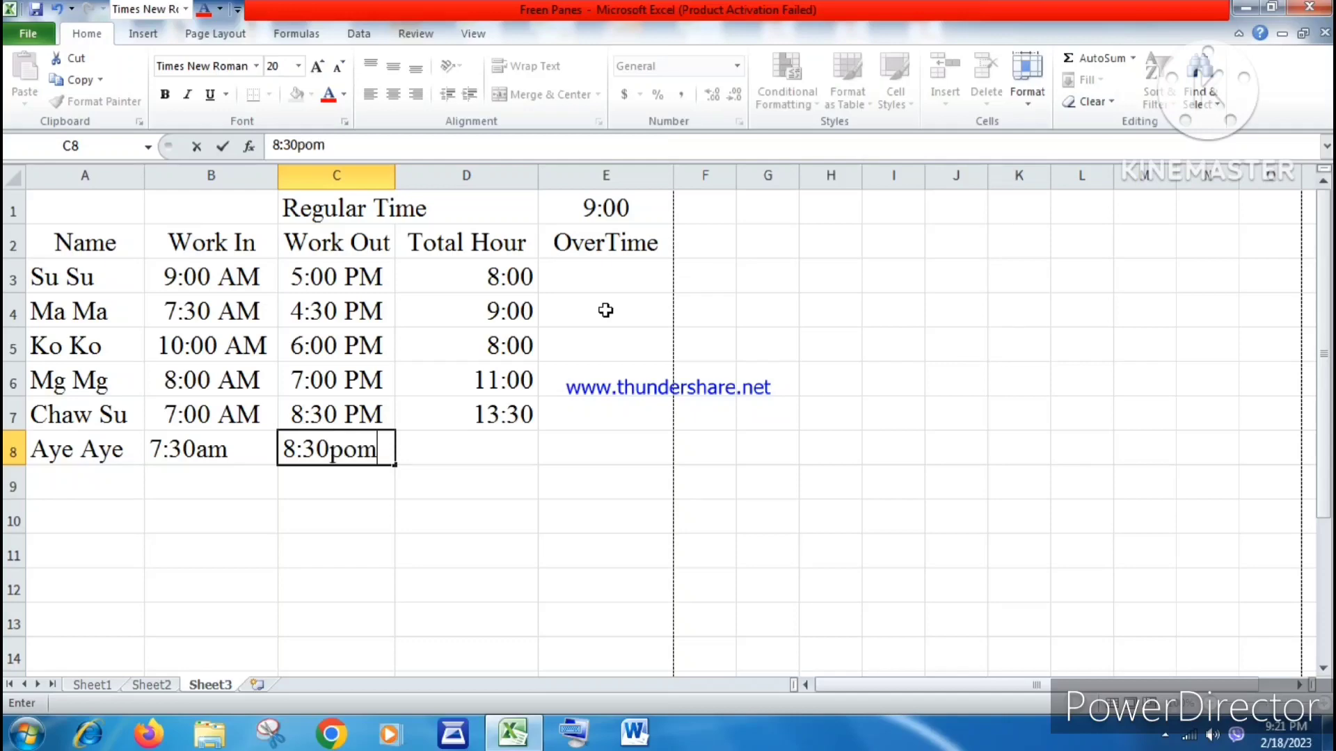
{"action": "key", "text": "BackSpace"}
{"action": "key", "text": "BackSpace"}
{"action": "type", "text": "m"}
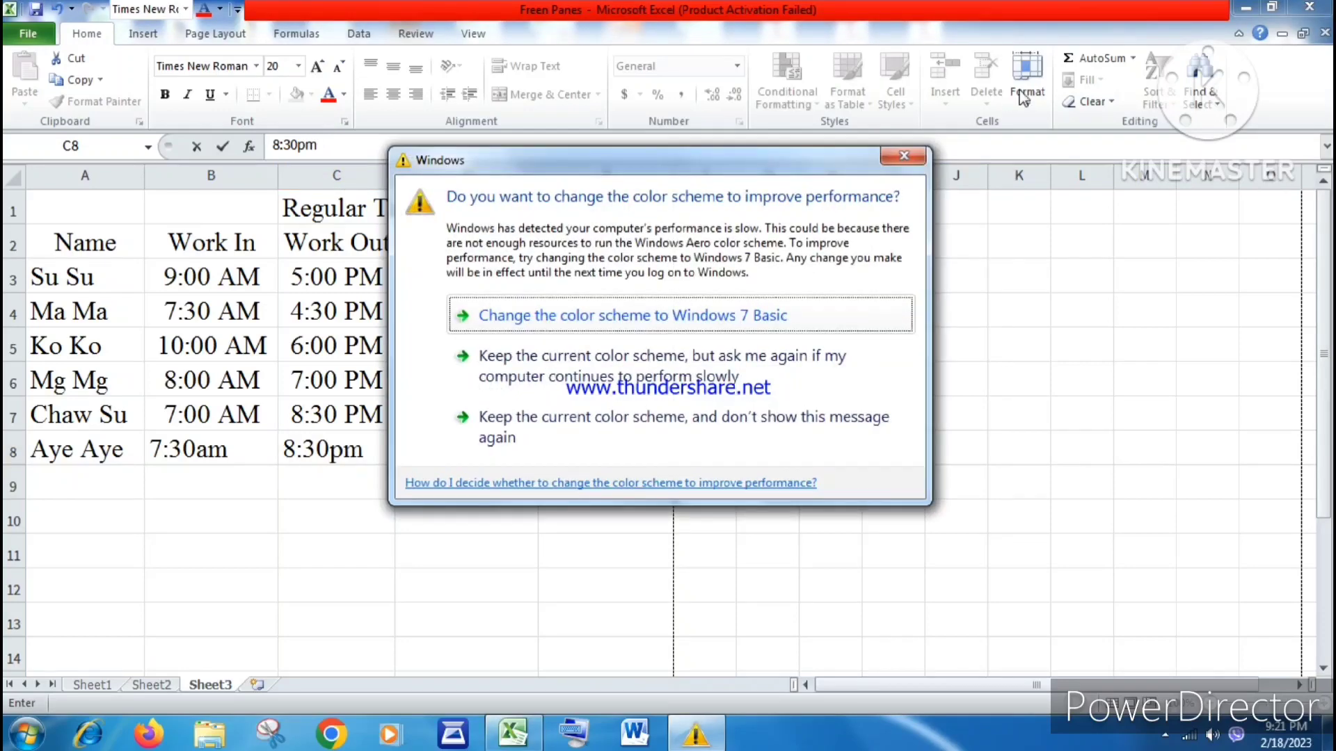
{"action": "left_click", "coordinate": [610, 317]}
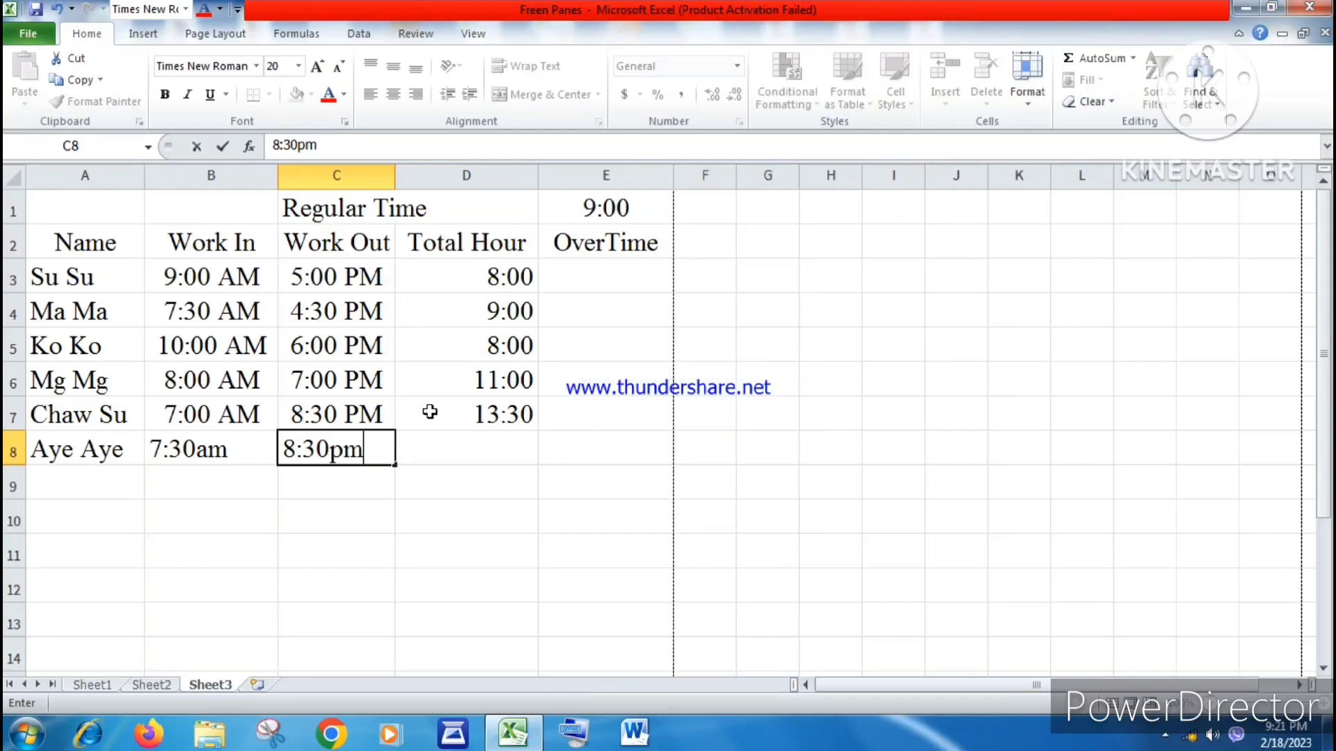
{"action": "key", "text": "Return"}
Try to calculate the new employee's total hours in D8 with the formula =C8-B8.
{"action": "key", "text": "Up"}
{"action": "key", "text": "Left"}
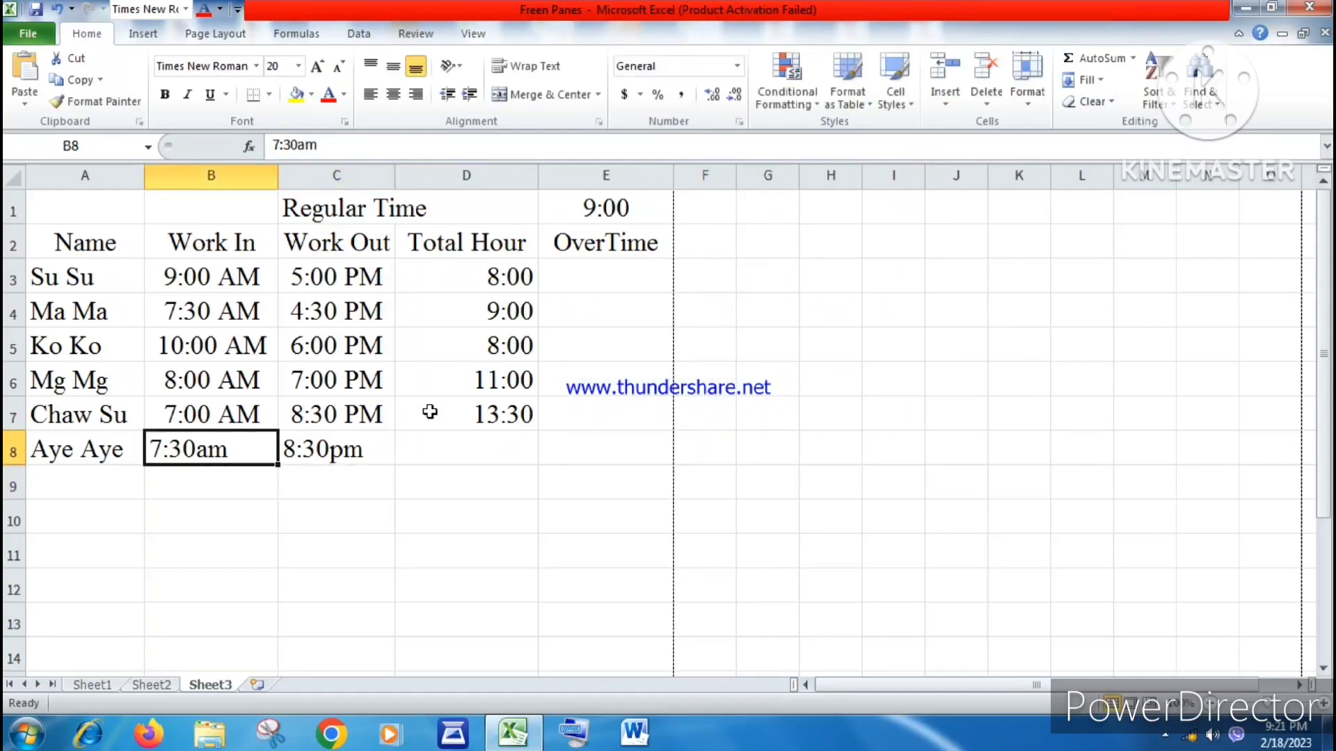
{"action": "key", "text": "Right"}
{"action": "key", "text": "Right"}
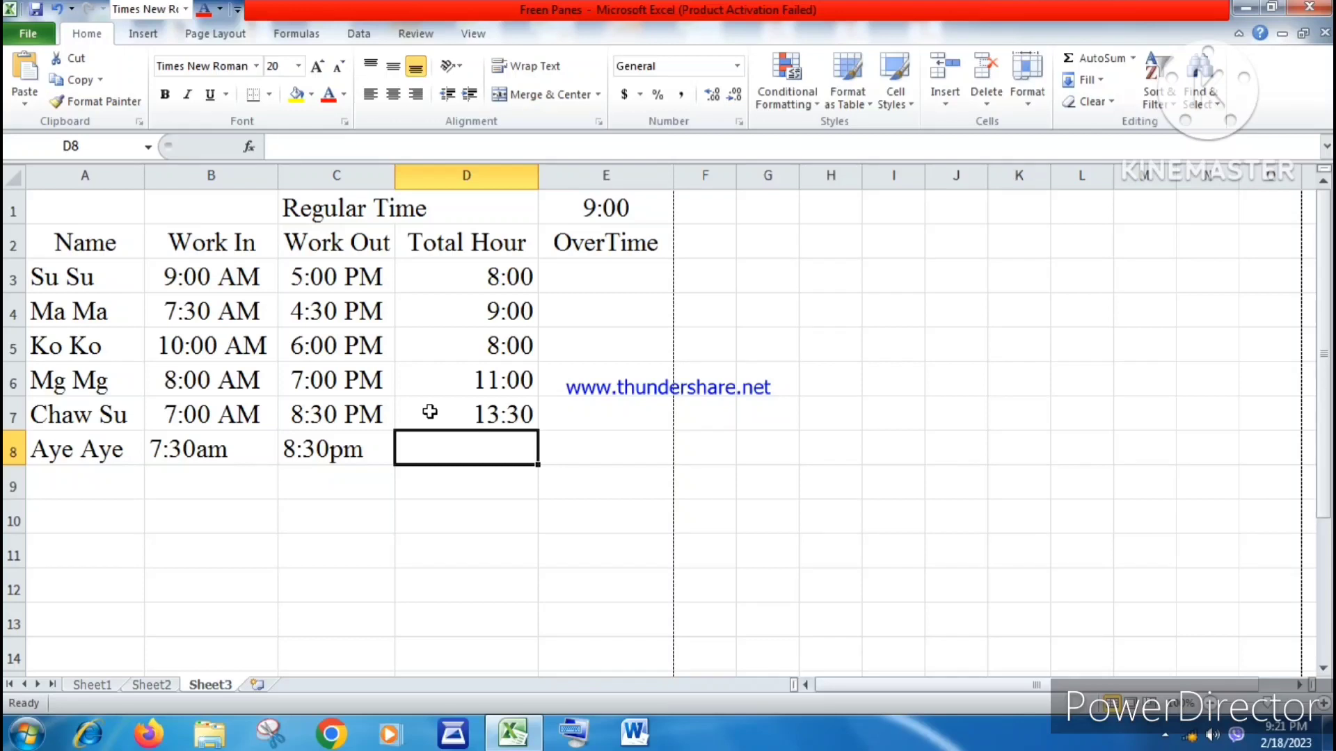
{"action": "type", "text": "="}
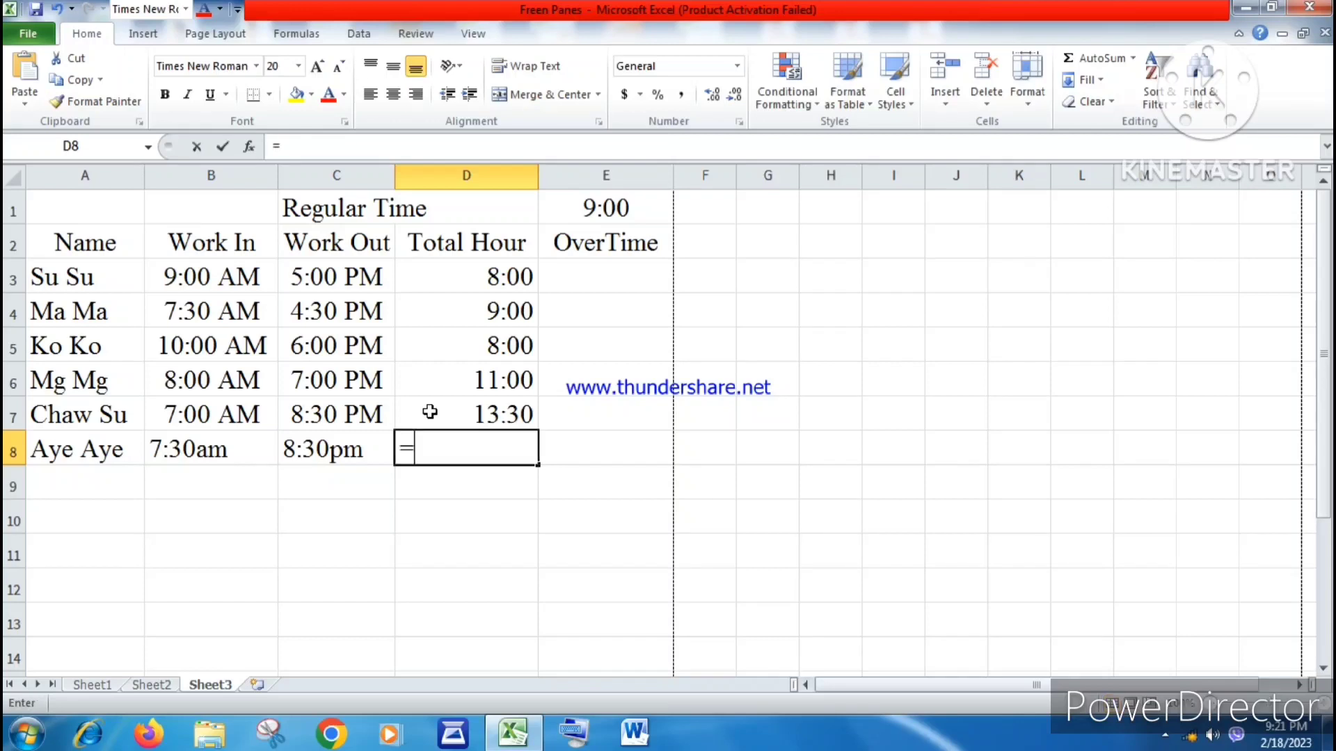
{"action": "left_click", "coordinate": [348, 449]}
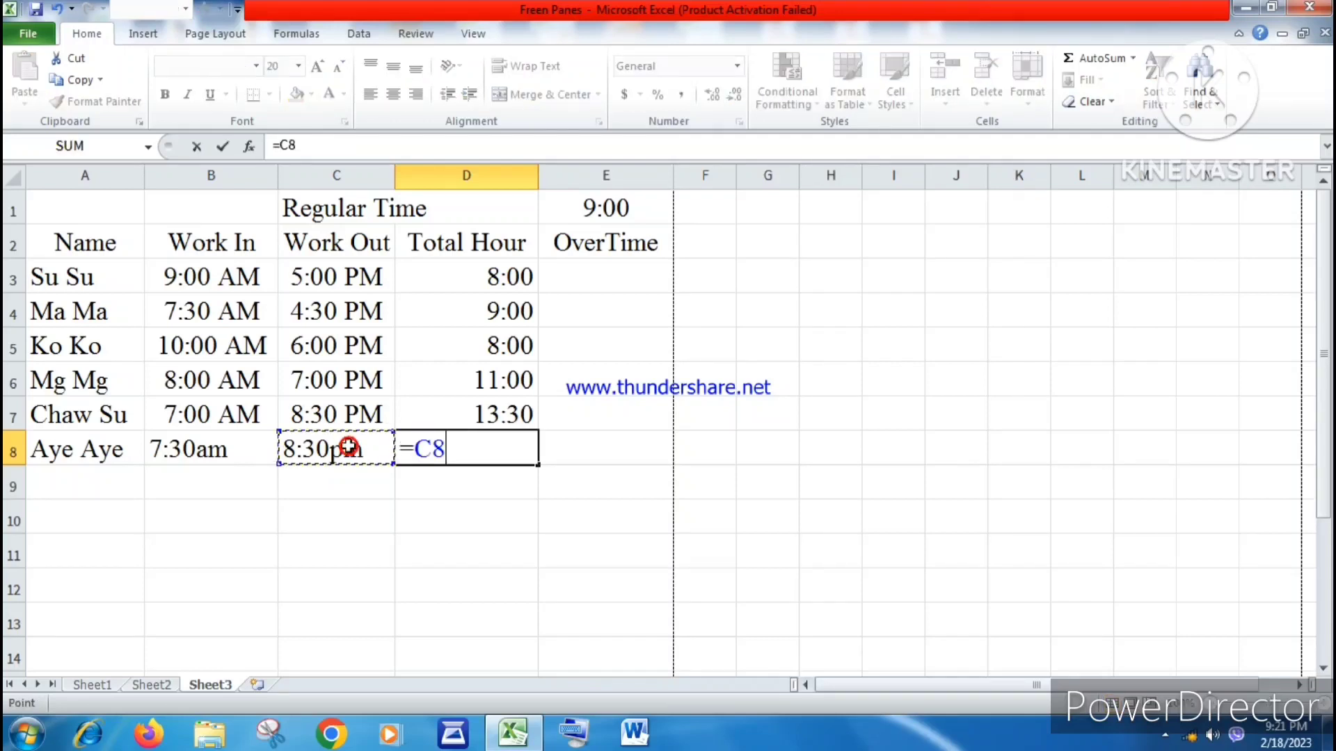
{"action": "type", "text": "-"}
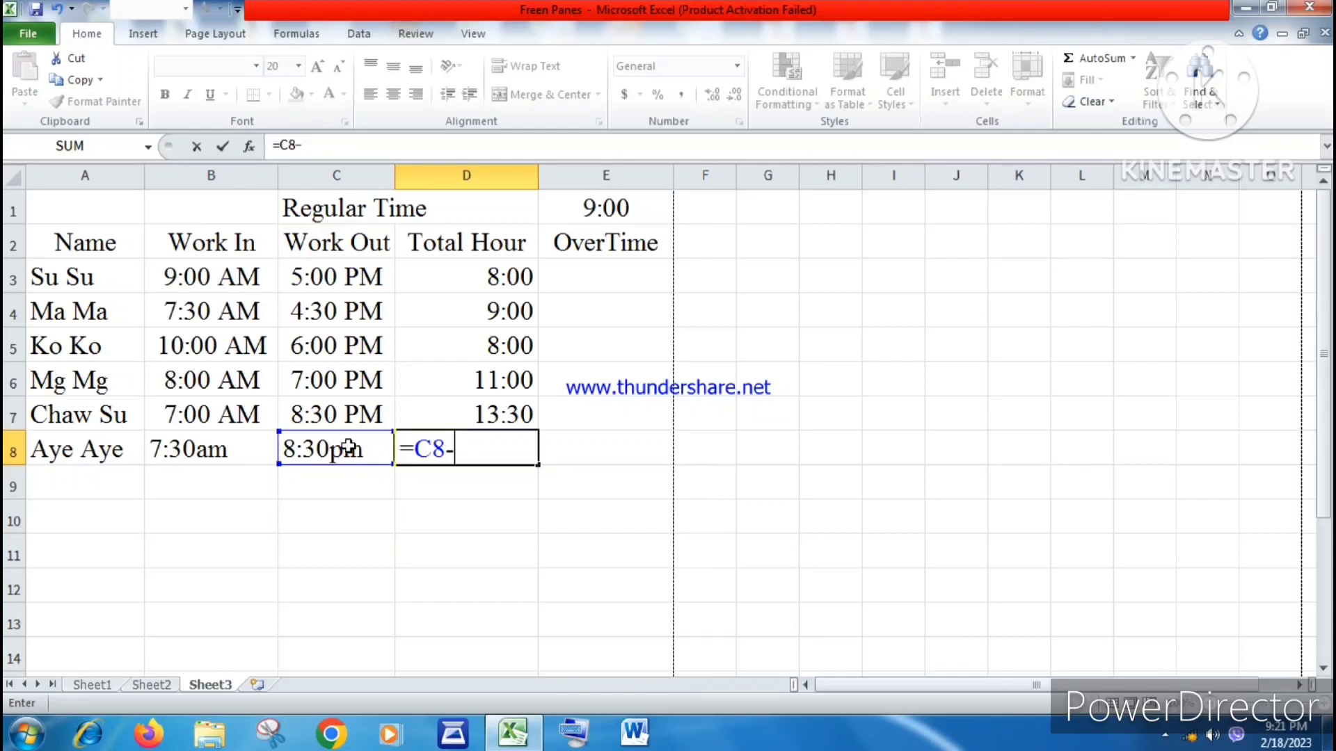
{"action": "left_click", "coordinate": [223, 453]}
{"action": "key", "text": "Return"}
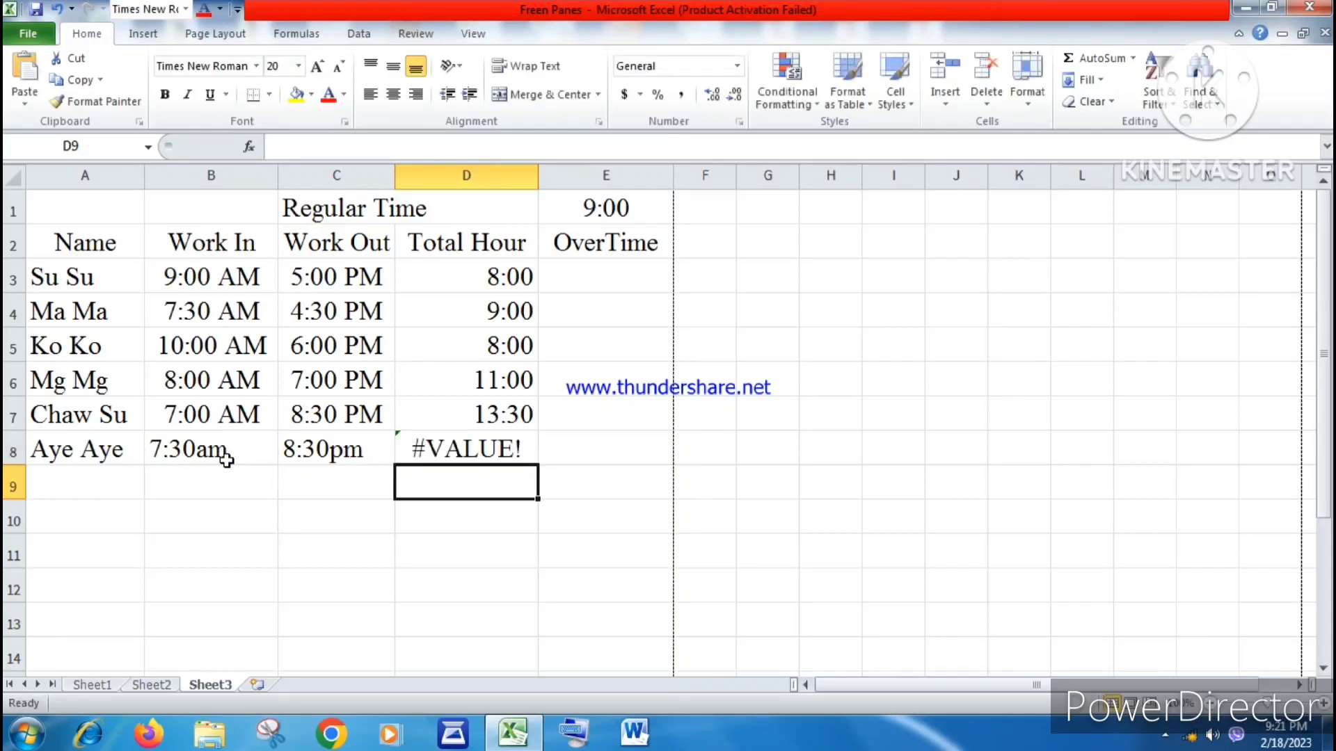
Check the time entries in B8 and C8, and clear the Total Hour formula from D8.
{"action": "left_click", "coordinate": [461, 453]}
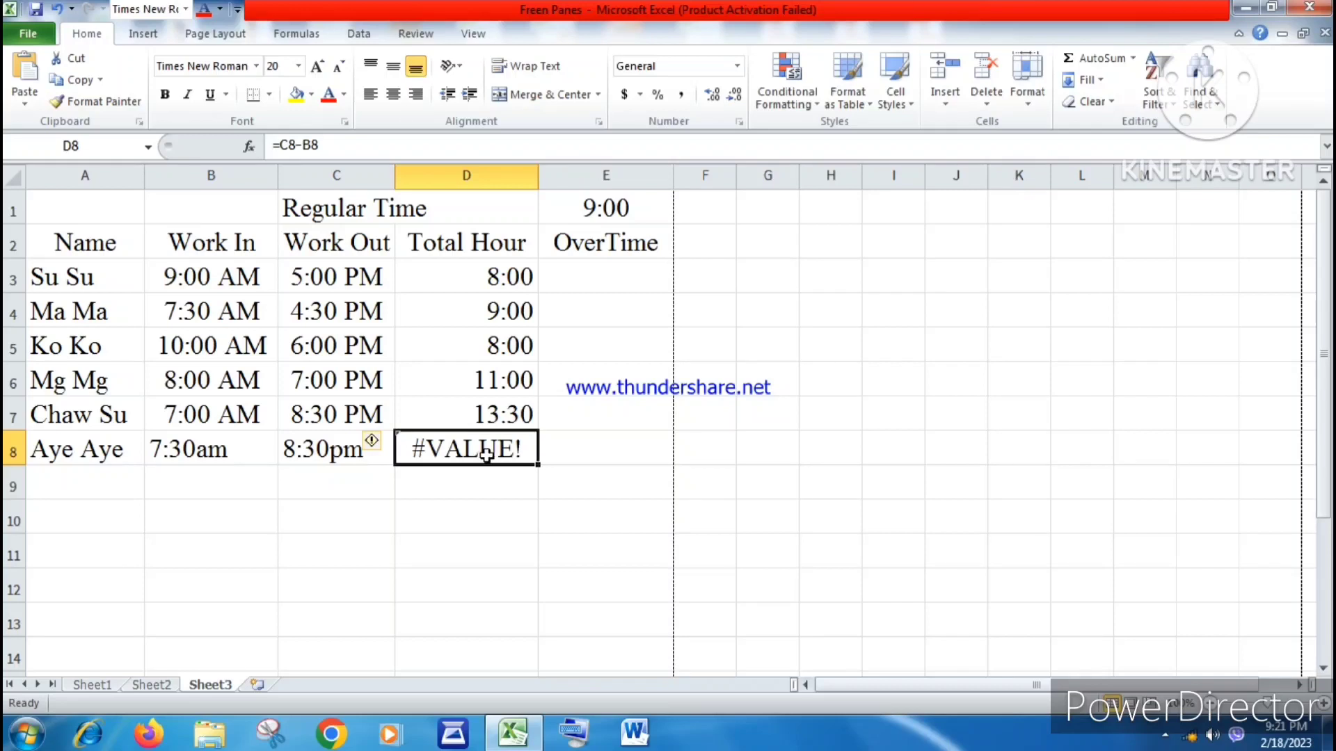
{"action": "left_click", "coordinate": [226, 449]}
{"action": "left_click", "coordinate": [318, 450]}
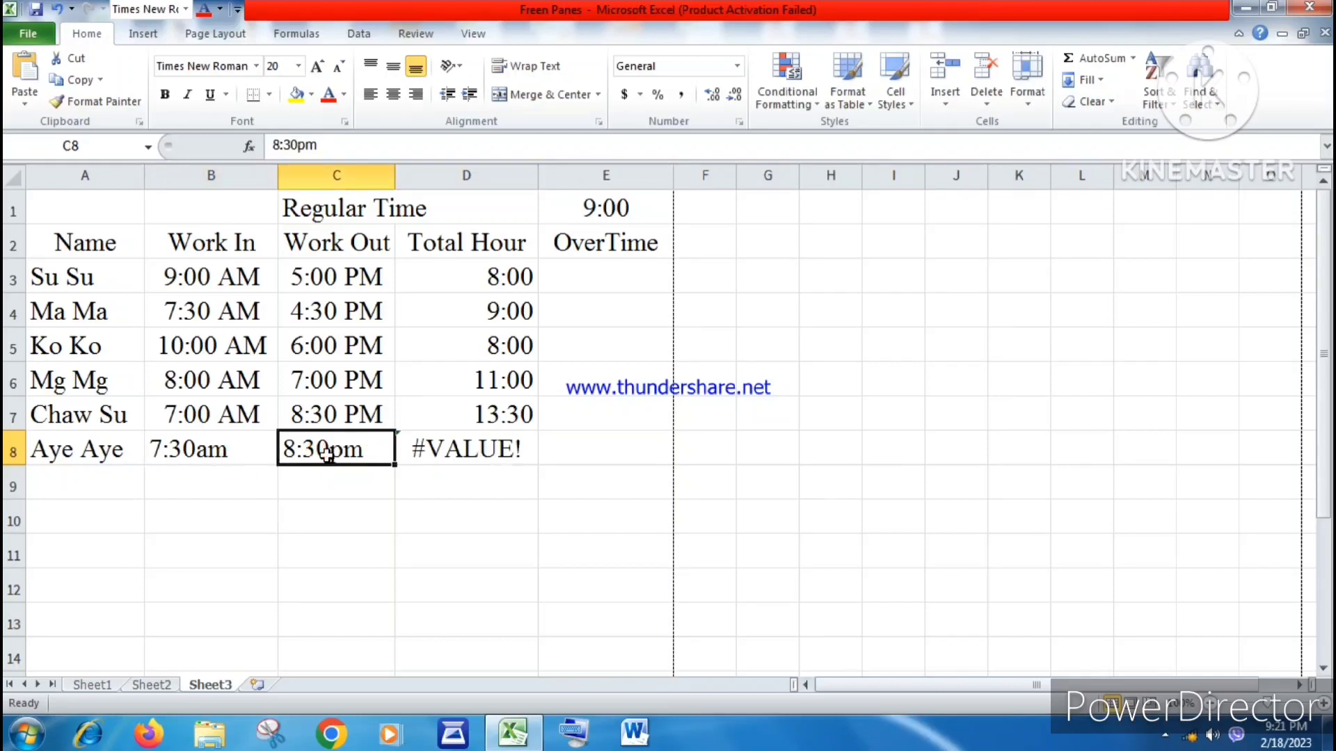
{"action": "left_click", "coordinate": [426, 450]}
{"action": "key", "text": "Delete"}
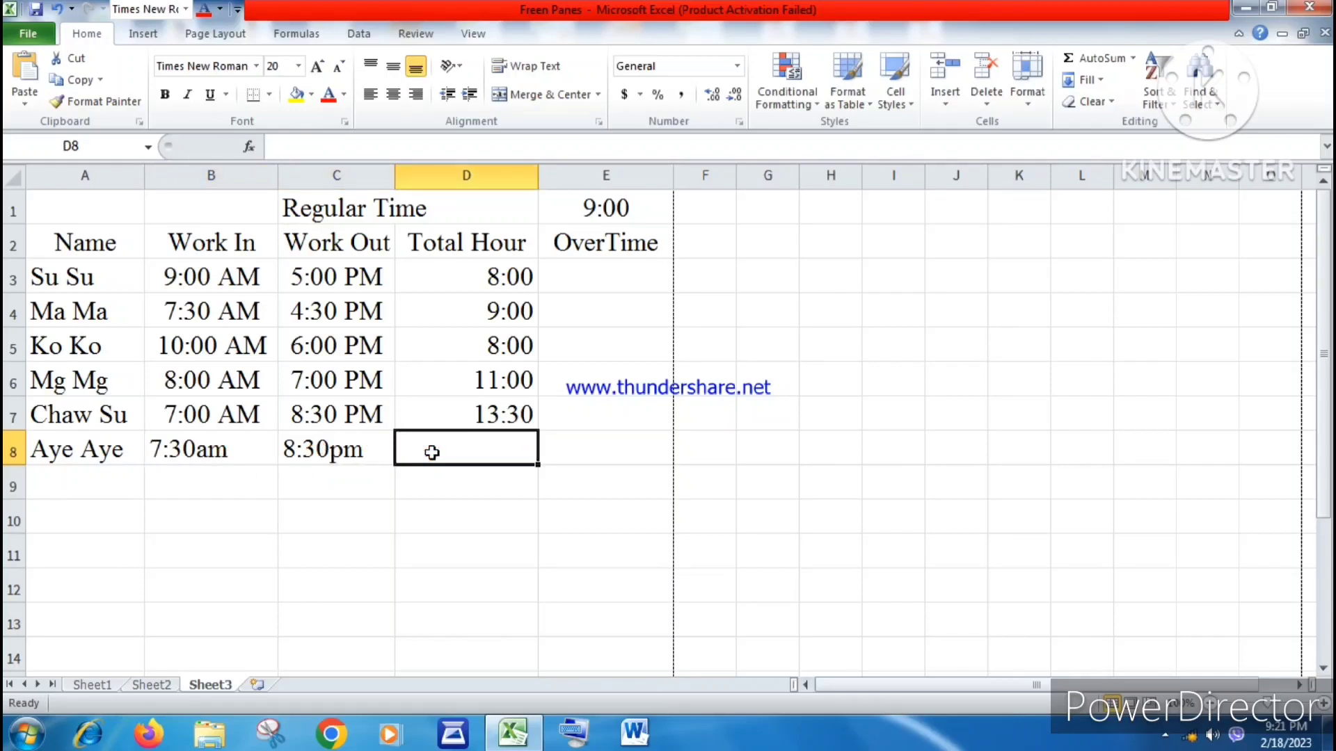
Correct the Work In time in B8 to 7:30 am, with a space before am.
{"action": "double_click", "coordinate": [186, 451]}
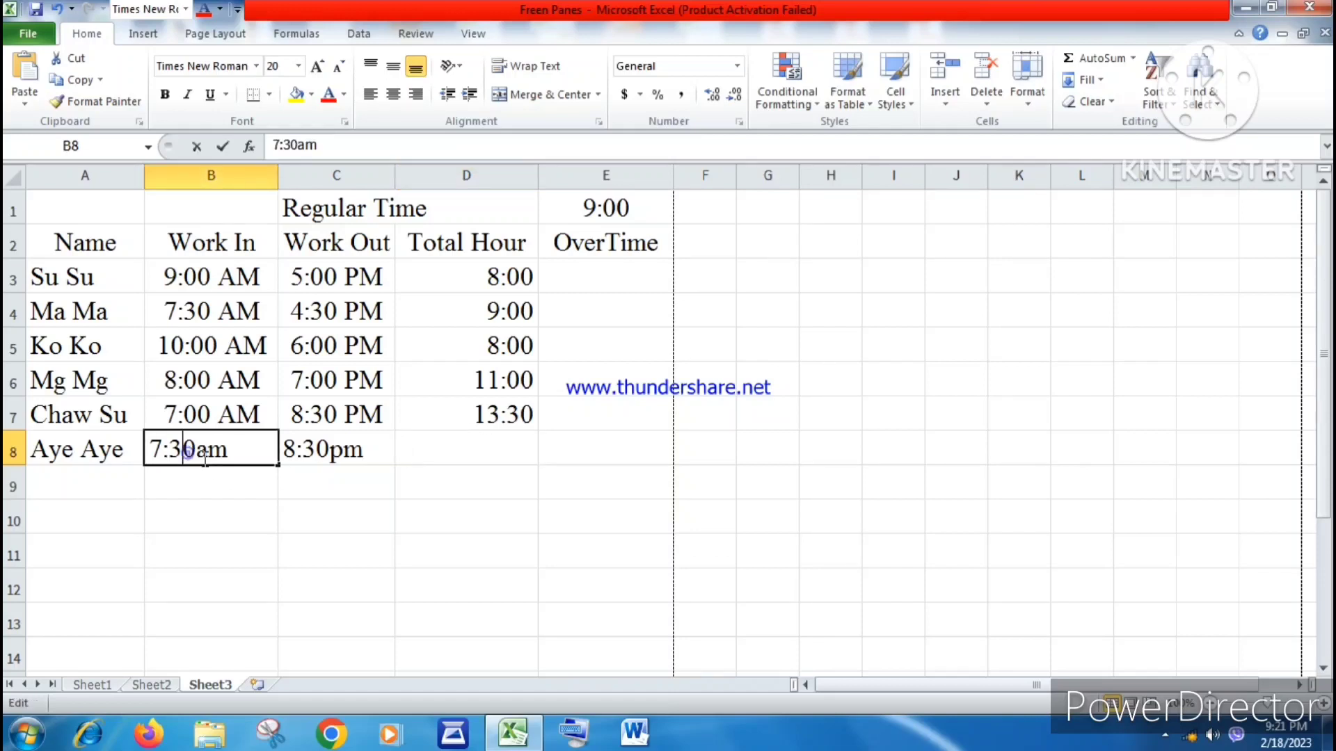
{"action": "key", "text": "shift+F10"}
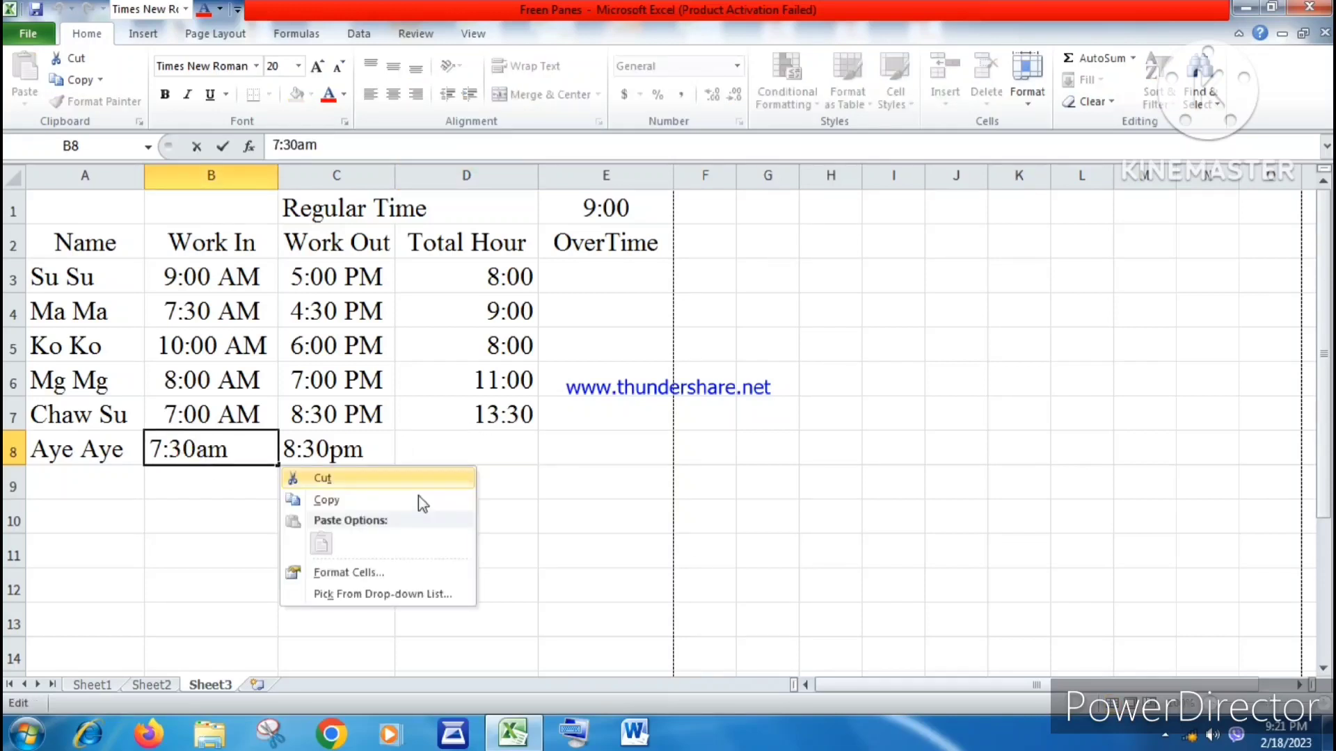
{"action": "left_click", "coordinate": [376, 6]}
{"action": "left_click", "coordinate": [192, 450]}
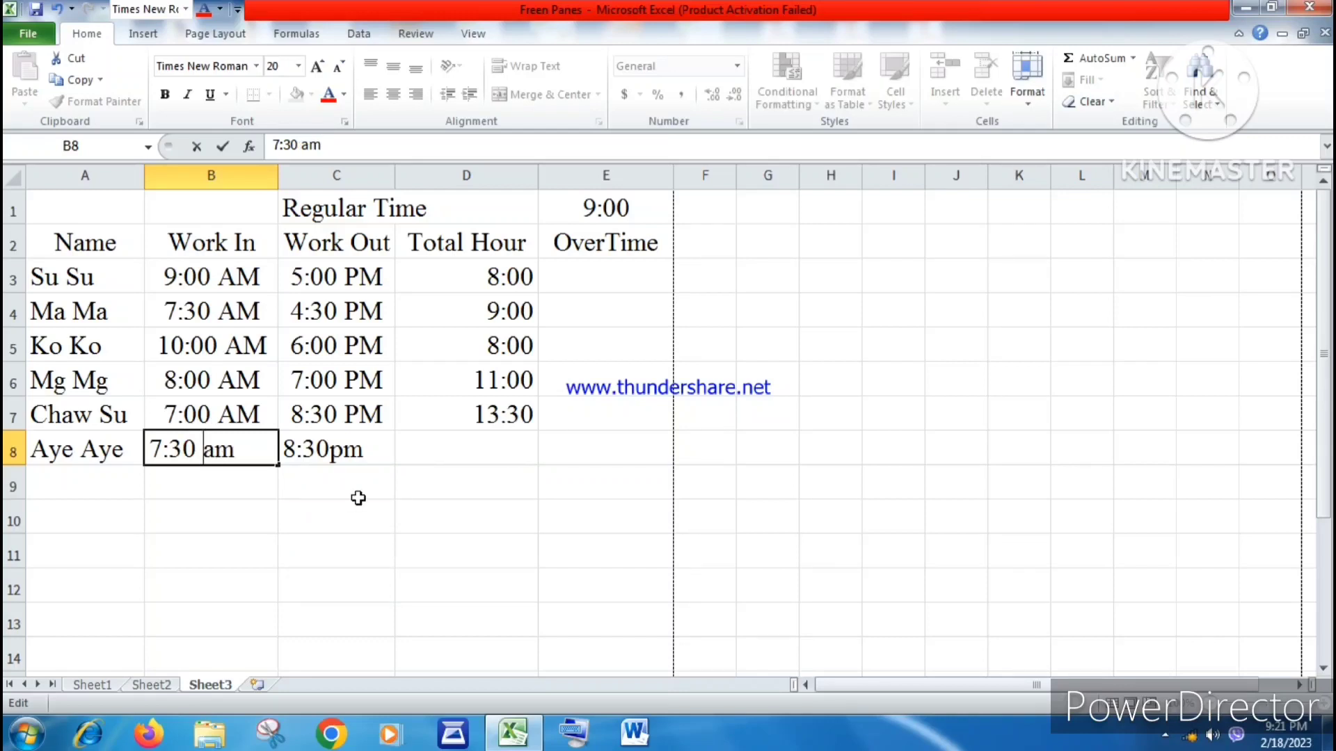
{"action": "key", "text": "Return"}
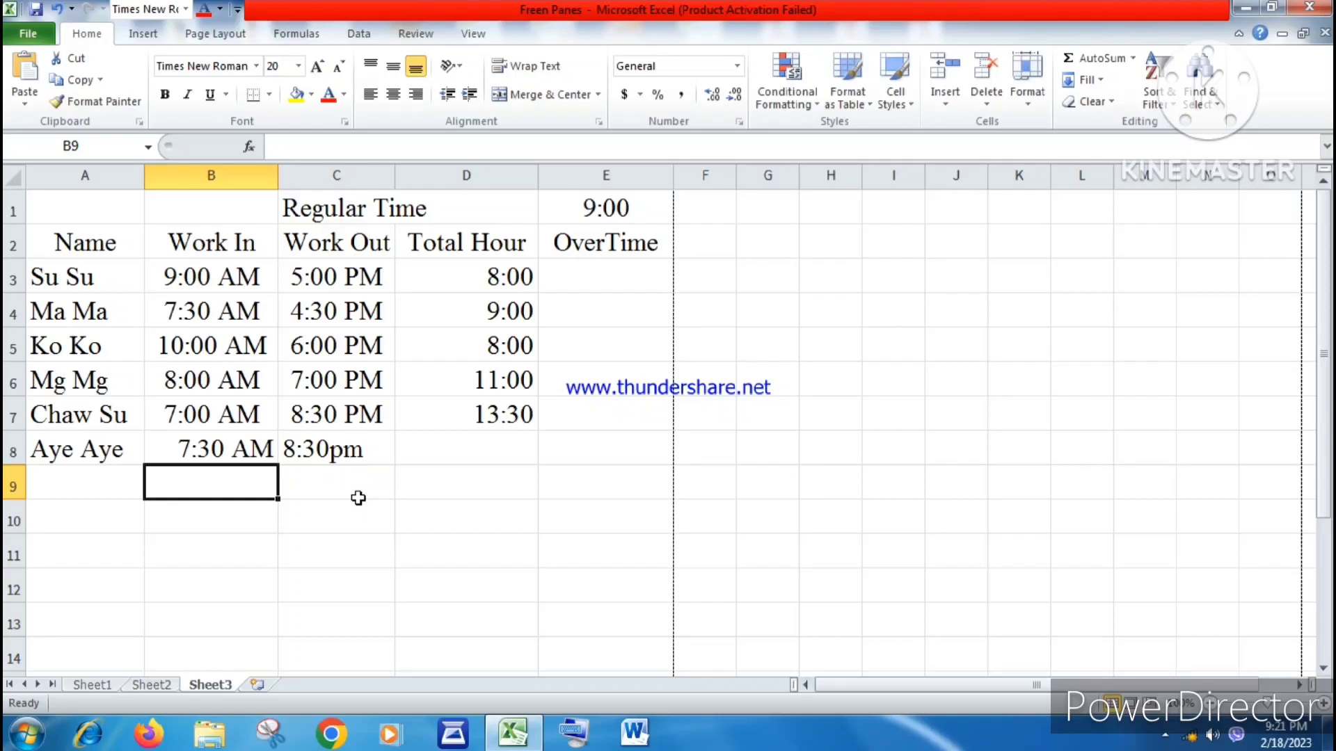
Correct the Work Out time in C8 to 8:30 pm, with a space before pm.
{"action": "key", "text": "Up"}
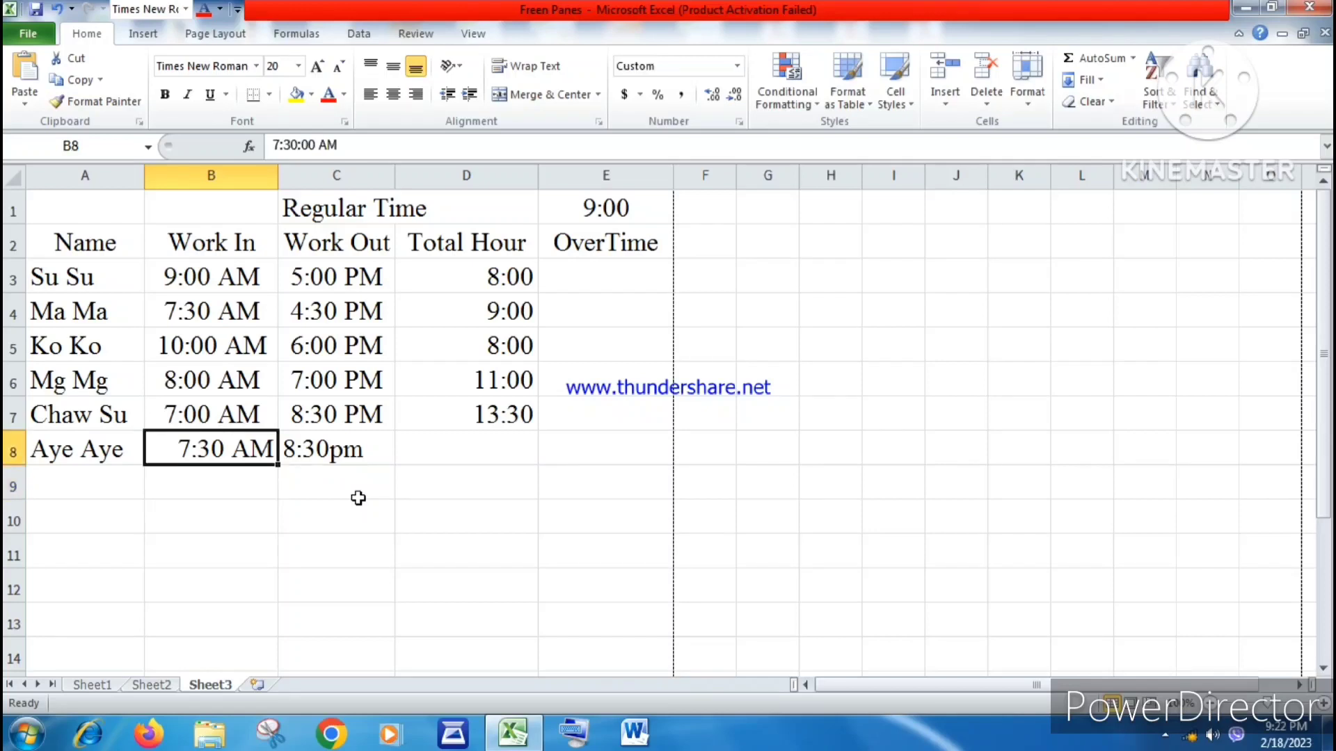
{"action": "key", "text": "Right"}
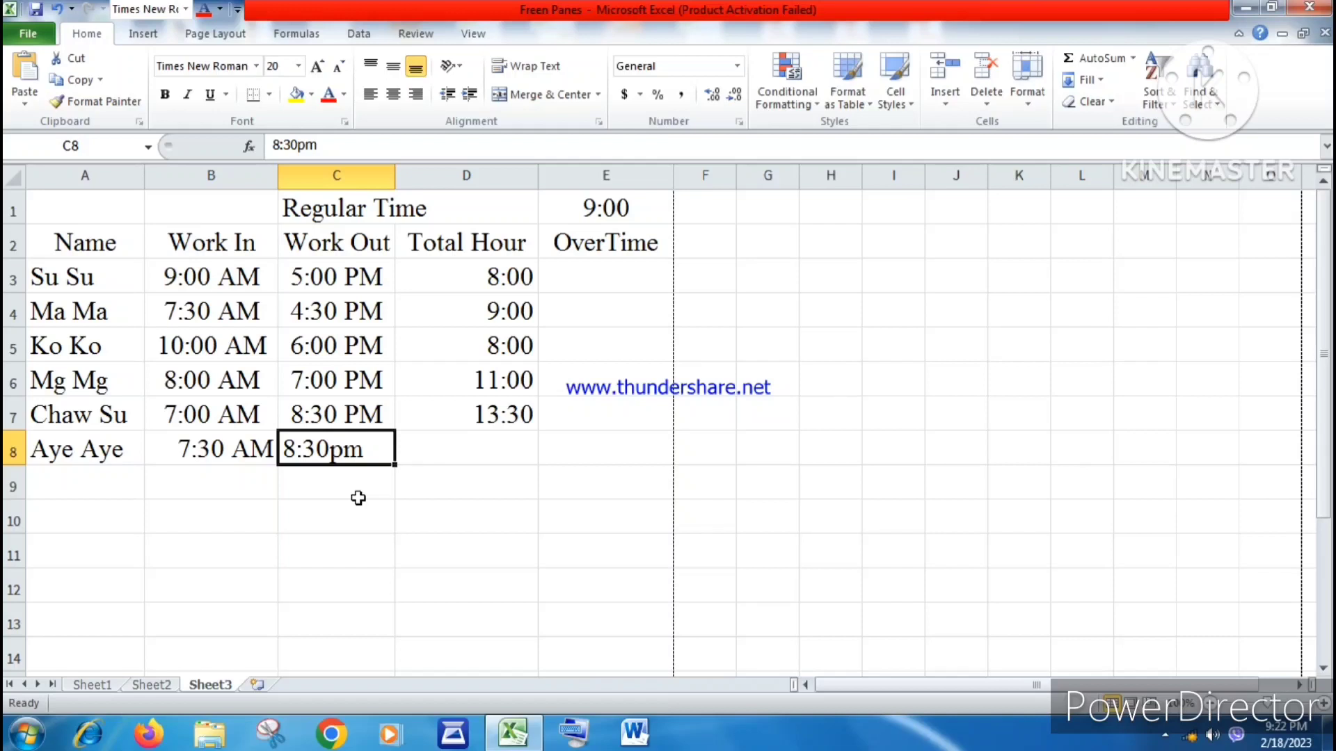
{"action": "key", "text": "F2"}
{"action": "key", "text": "Left"}
{"action": "key", "text": "Left"}
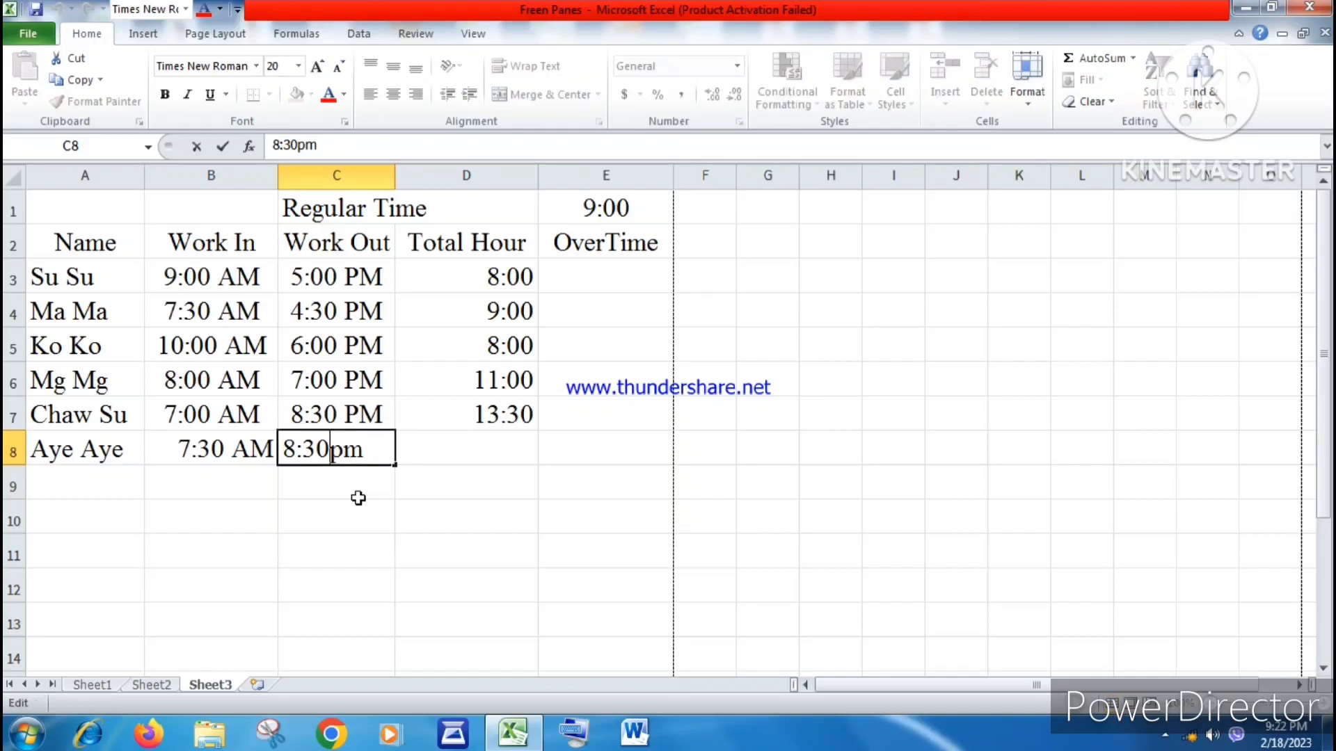
{"action": "key", "text": "Return"}
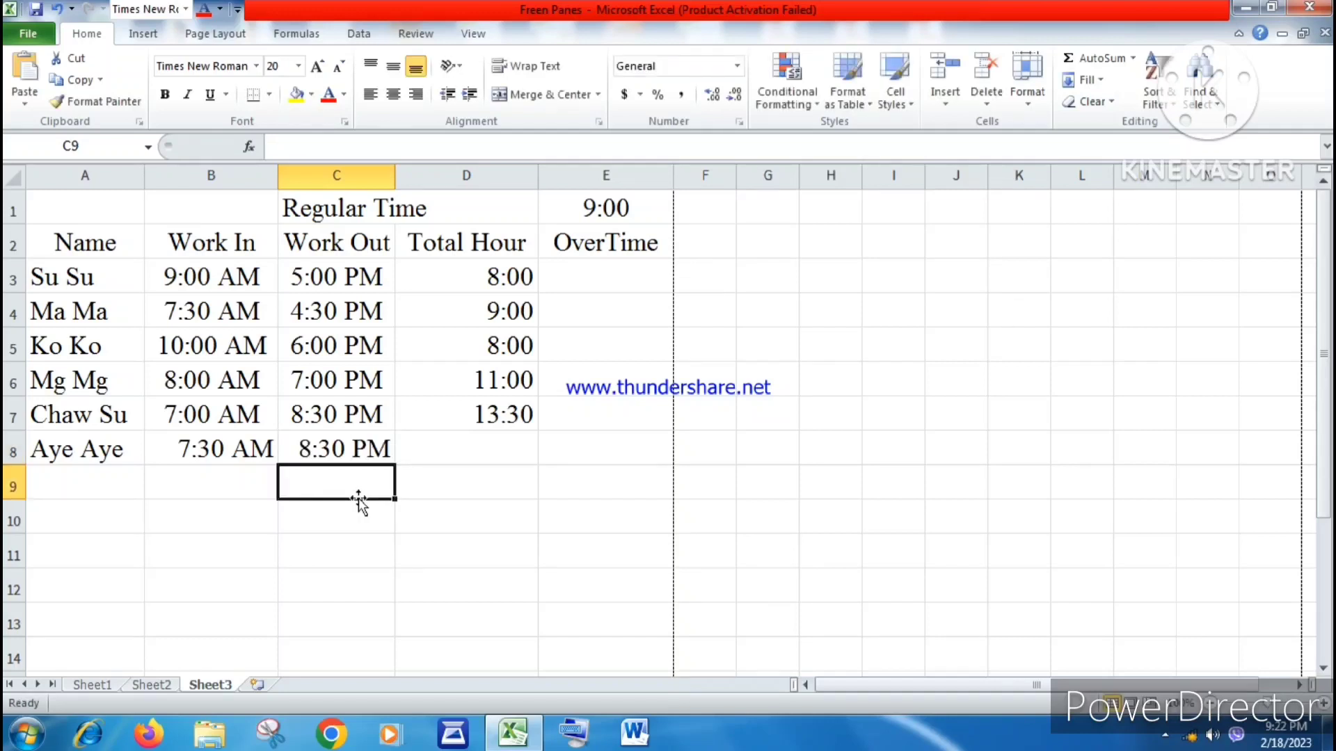
Calculate the row 8 total hours in D8 with the formula =C8-B8, dismissing the Windows color scheme prompt.
{"action": "key", "text": "Up"}
{"action": "key", "text": "Left"}
{"action": "key", "text": "Right"}
{"action": "key", "text": "Right"}
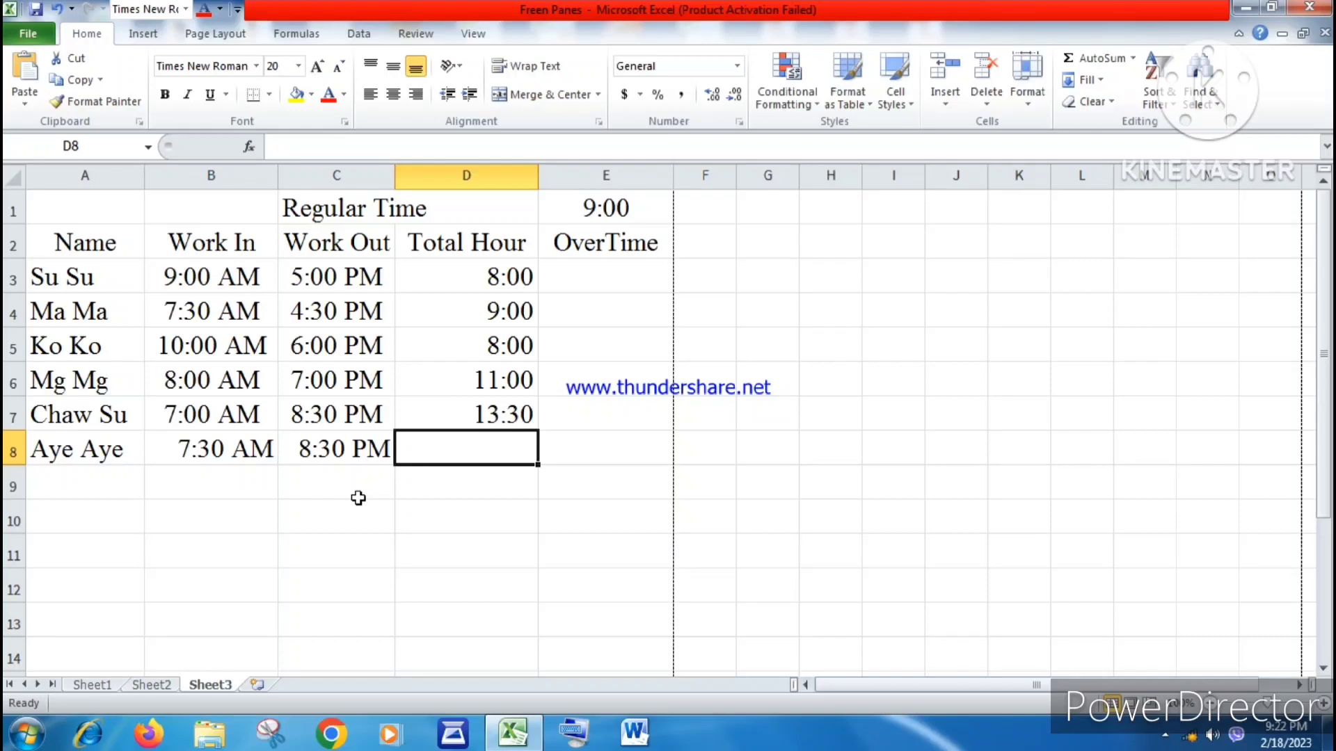
{"action": "key", "text": "Left"}
{"action": "key", "text": "Left"}
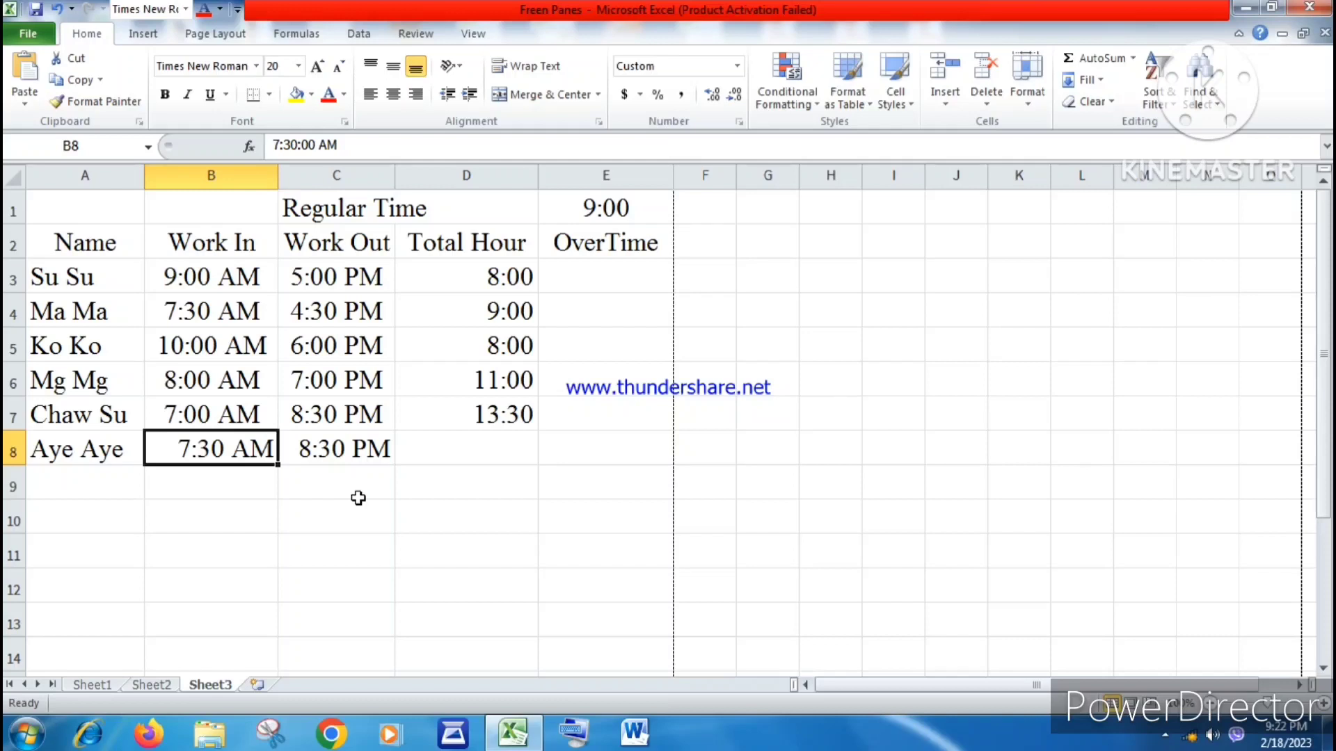
{"action": "key", "text": "Right"}
{"action": "key", "text": "Right"}
{"action": "type", "text": "="}
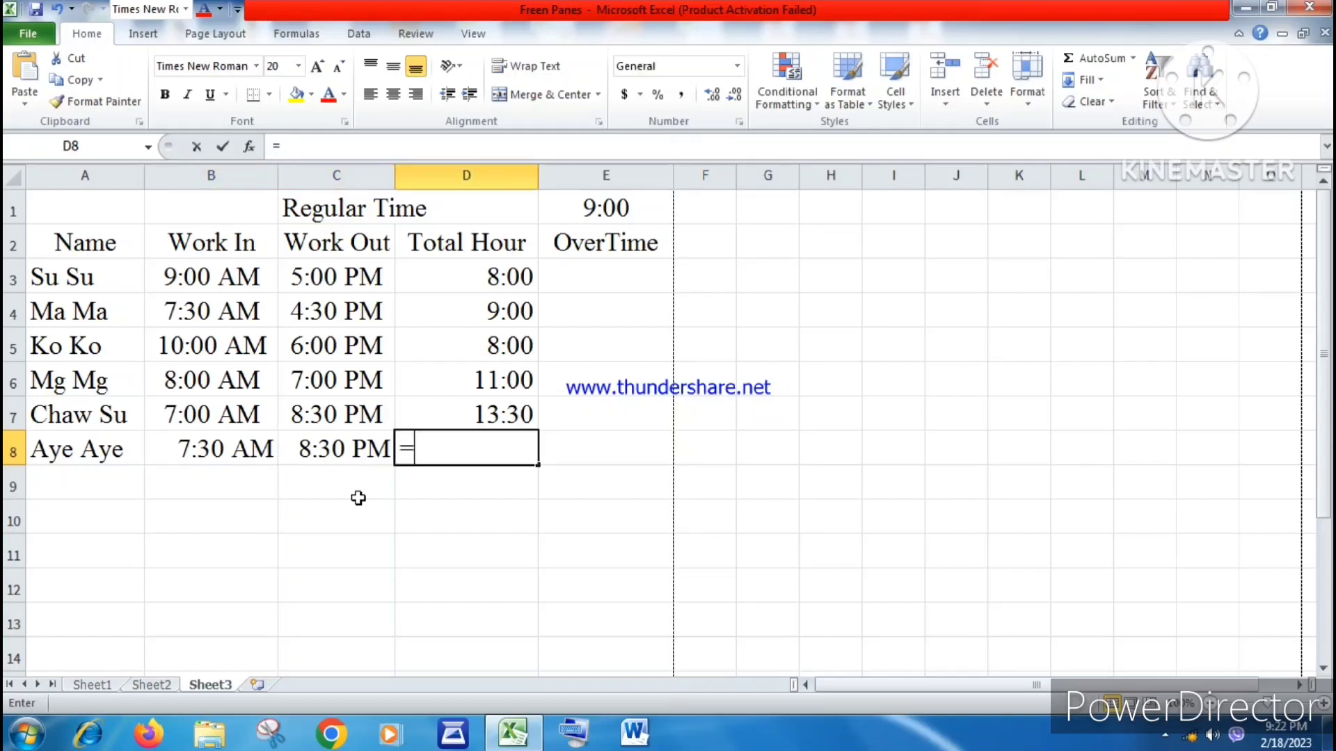
{"action": "left_click", "coordinate": [341, 446]}
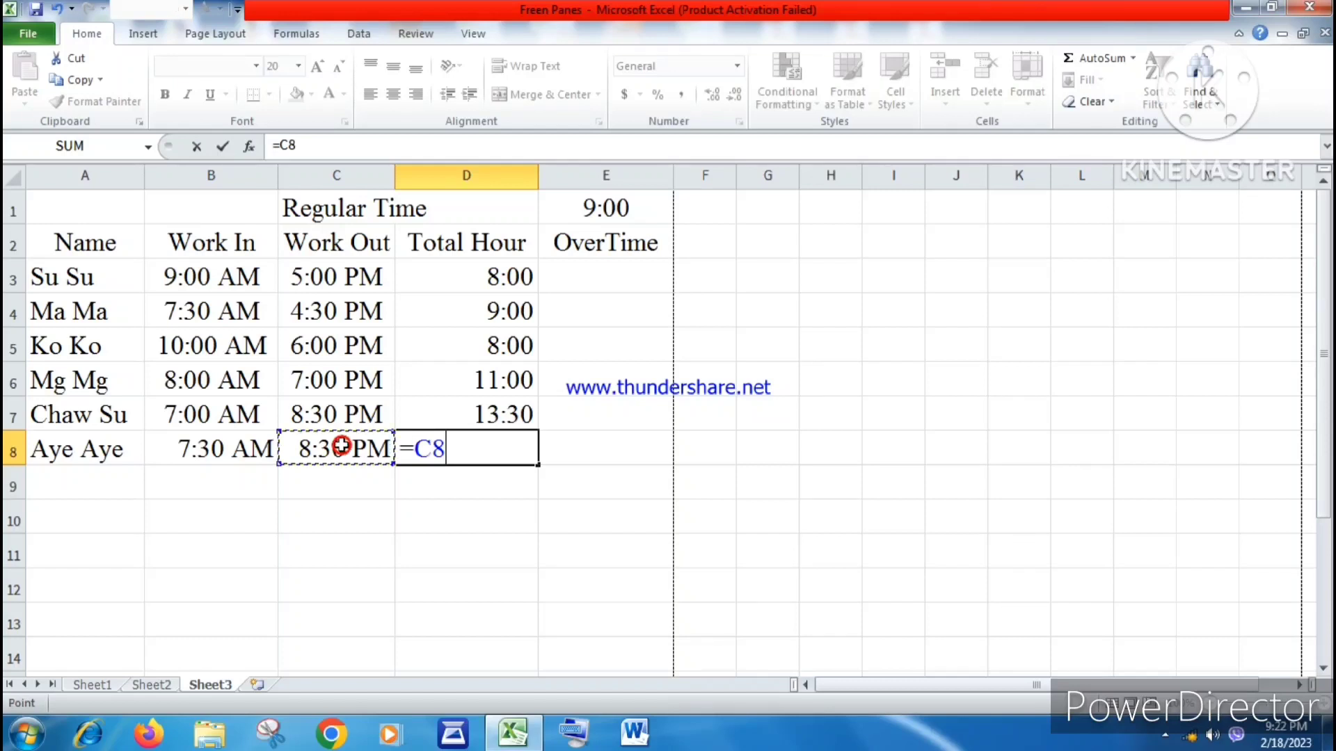
{"action": "type", "text": "-"}
{"action": "left_click", "coordinate": [248, 447]}
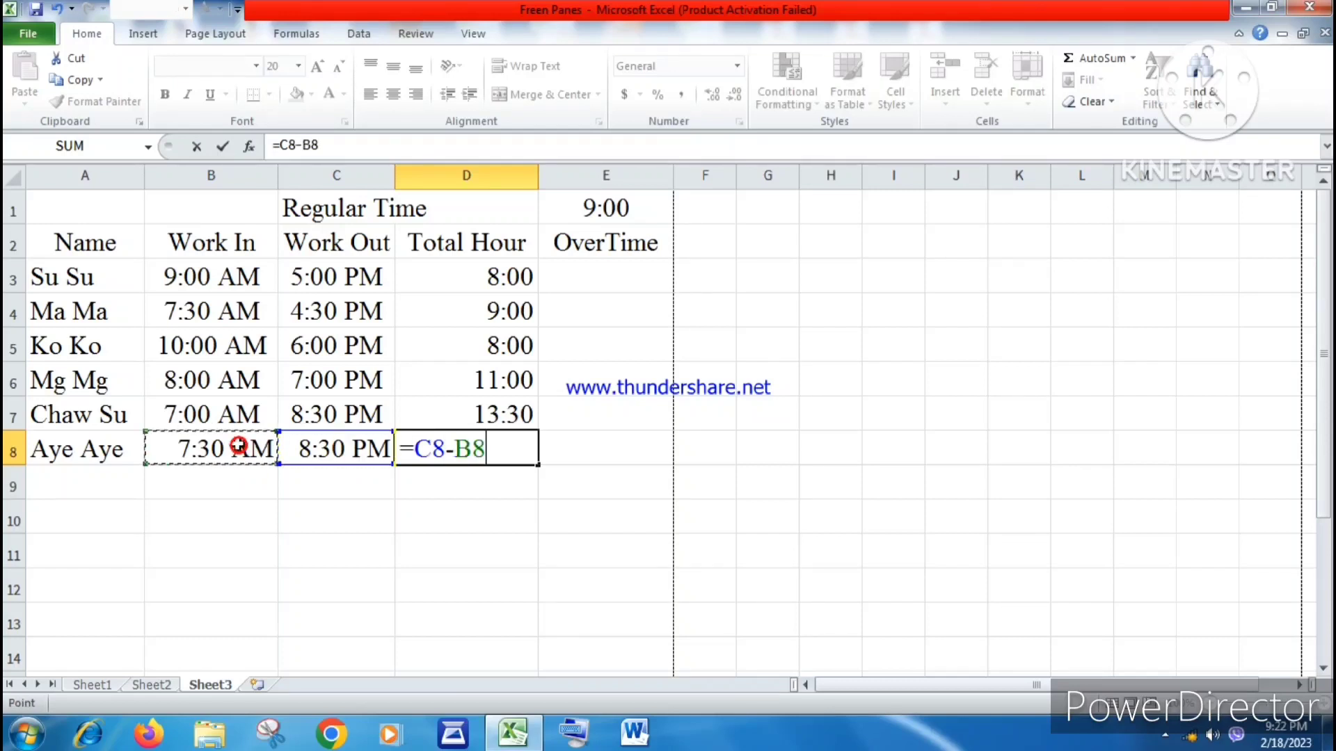
{"action": "key", "text": "Return"}
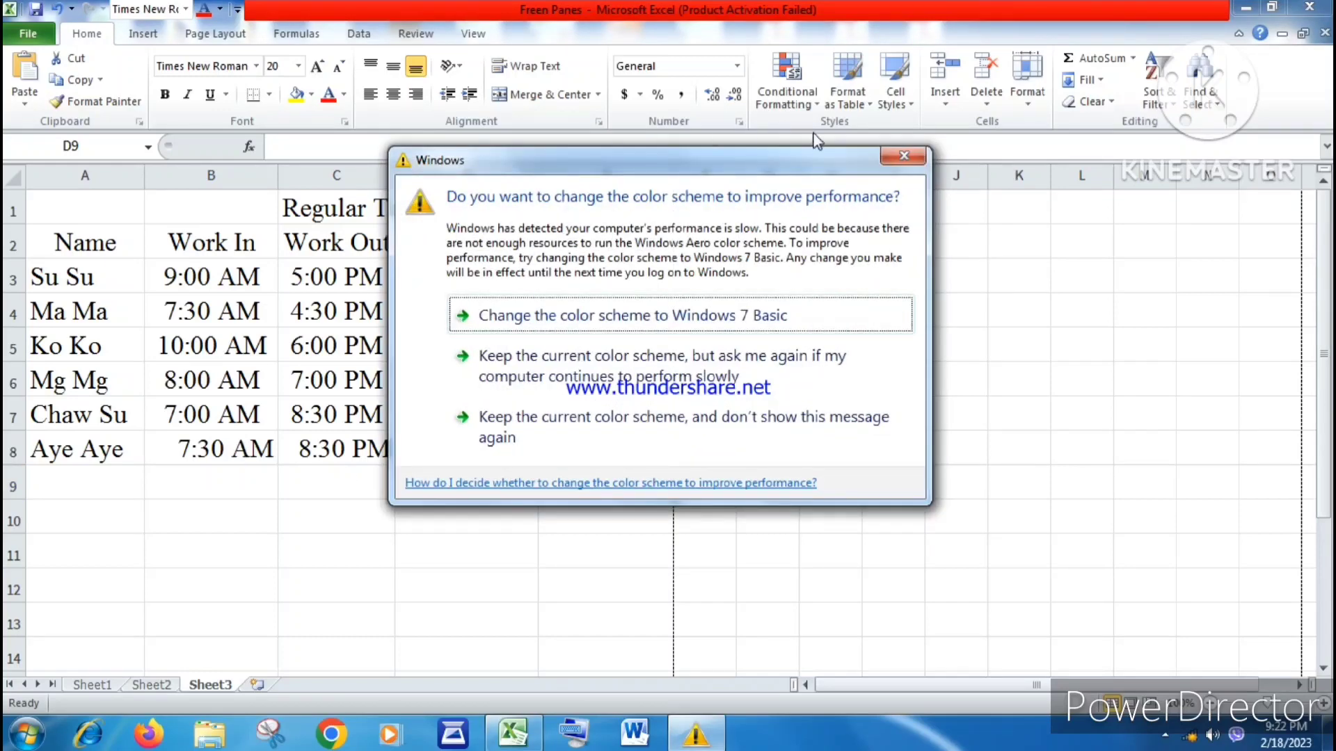
{"action": "left_click", "coordinate": [903, 156]}
Format the total hours in D8 with the custom number format h:mm.
{"action": "left_click", "coordinate": [475, 453]}
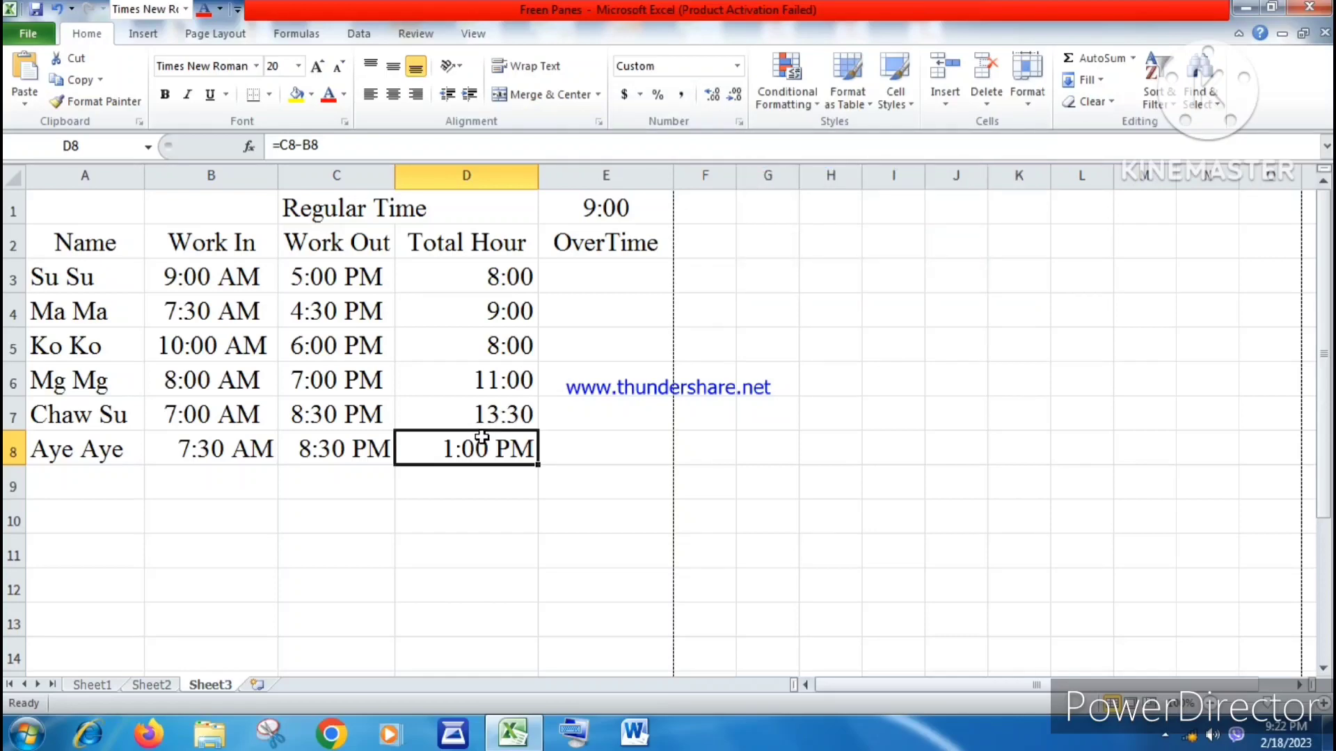
{"action": "key", "text": "ctrl+1"}
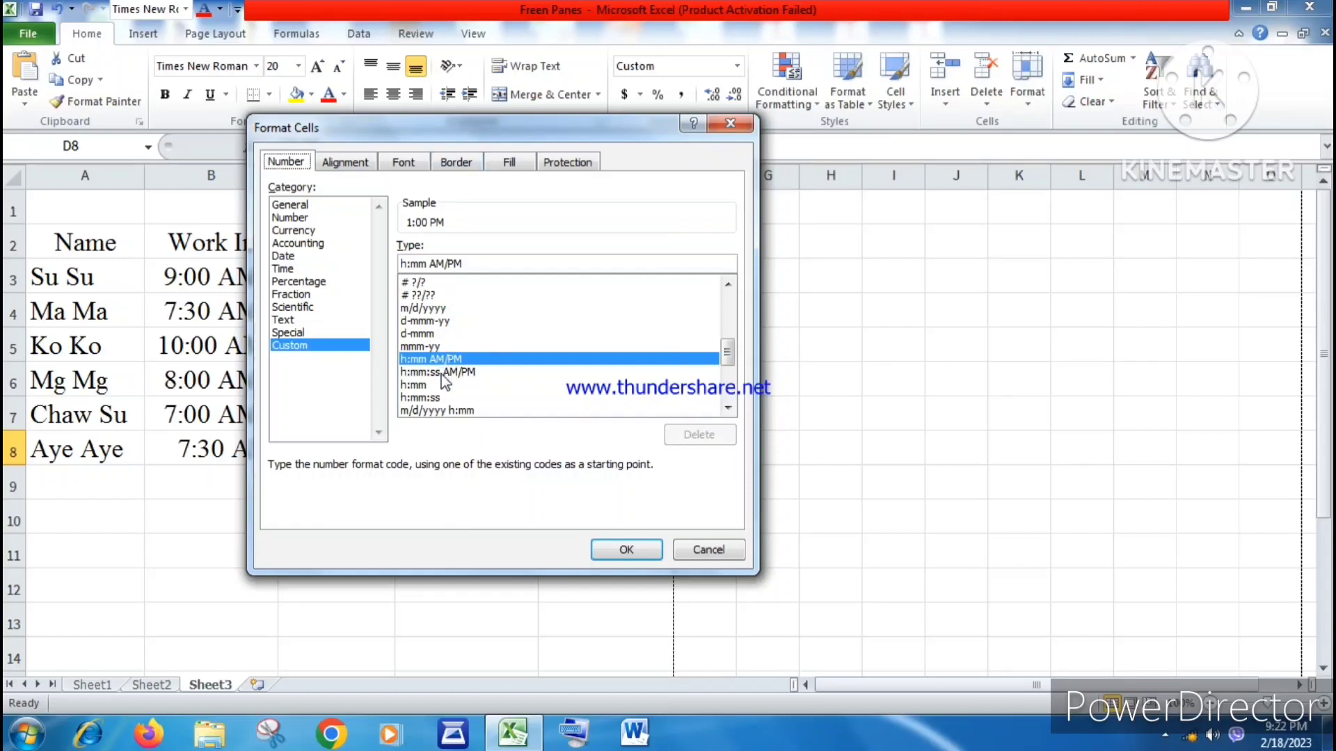
{"action": "left_click", "coordinate": [416, 385]}
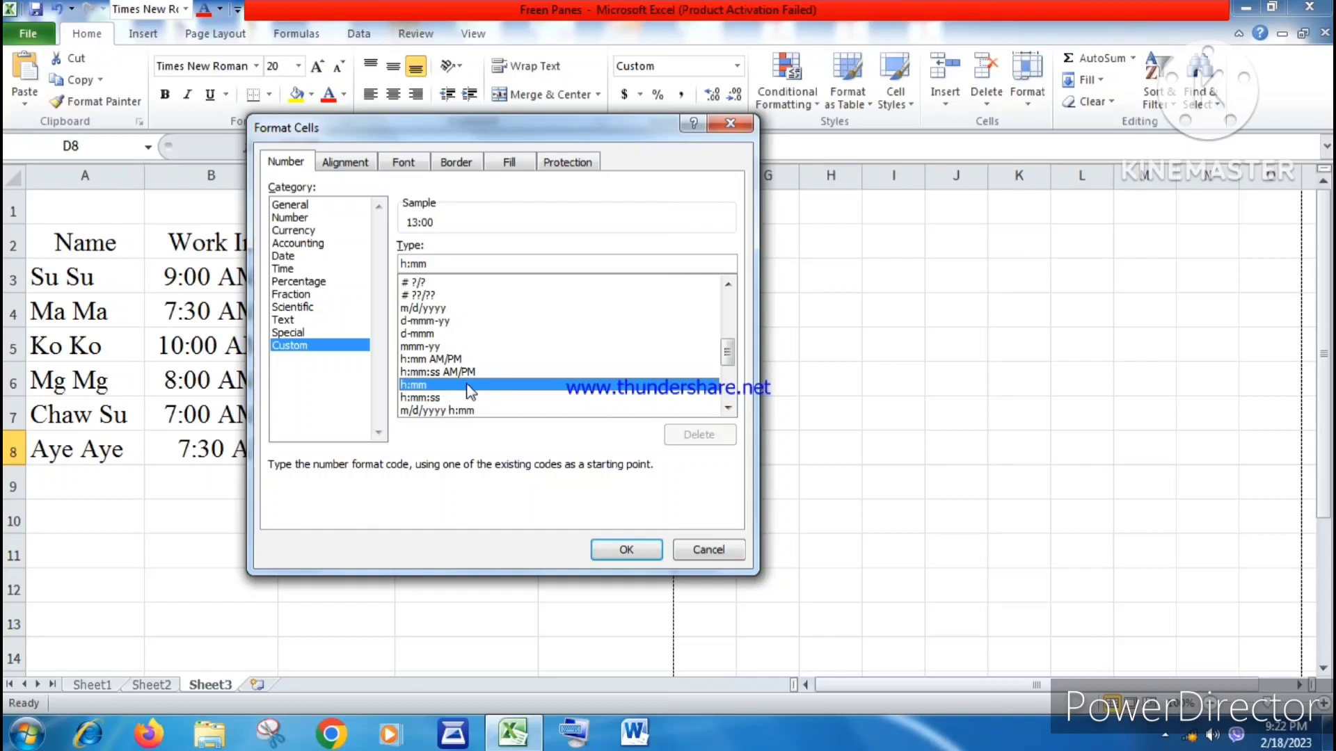
{"action": "left_click", "coordinate": [649, 550]}
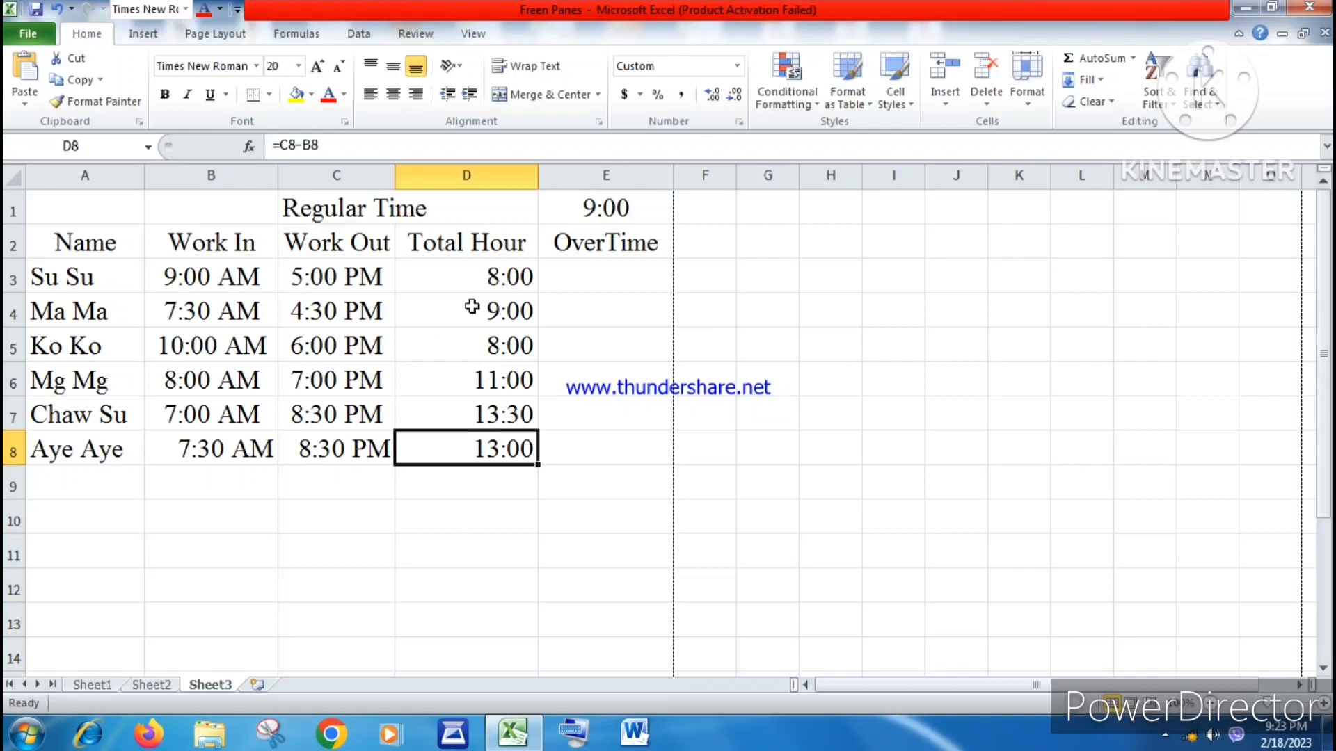
Give the OverTime header in E2 a red font color and a dark blue fill.
{"action": "left_click", "coordinate": [354, 450]}
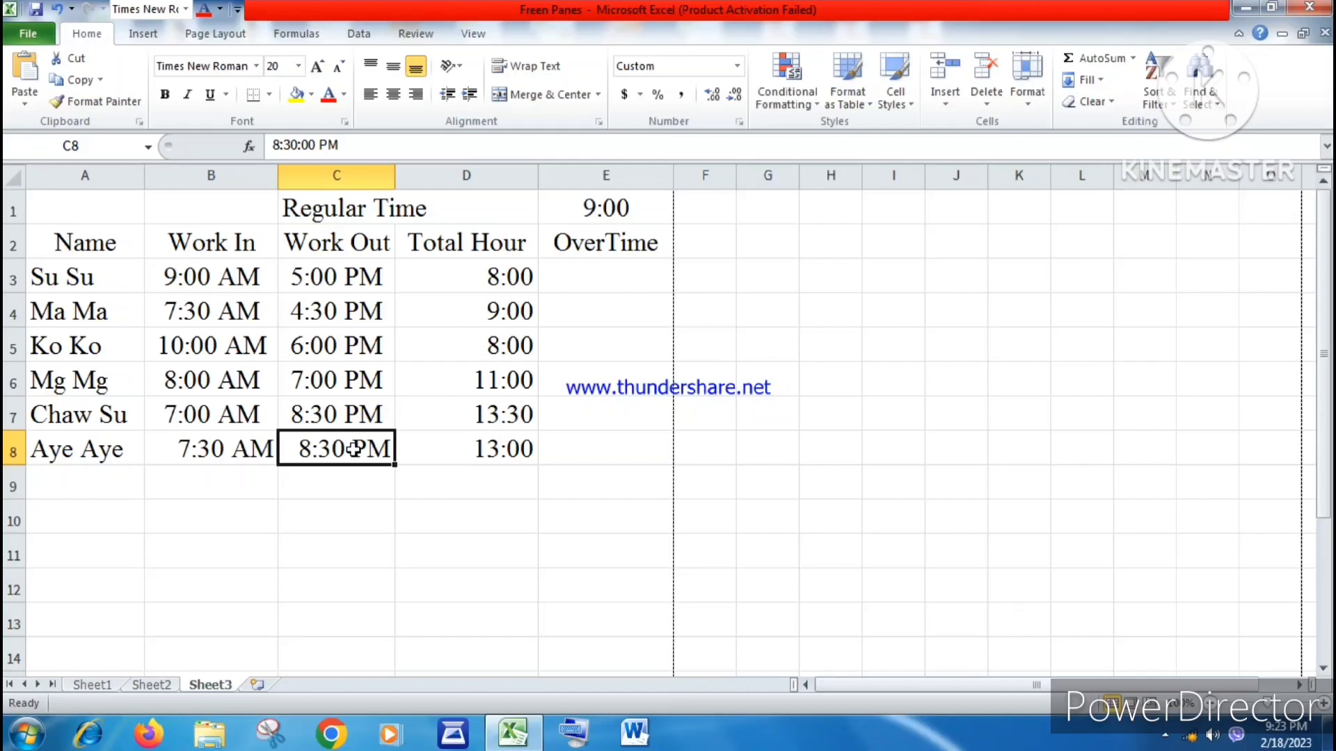
{"action": "left_click", "coordinate": [615, 240]}
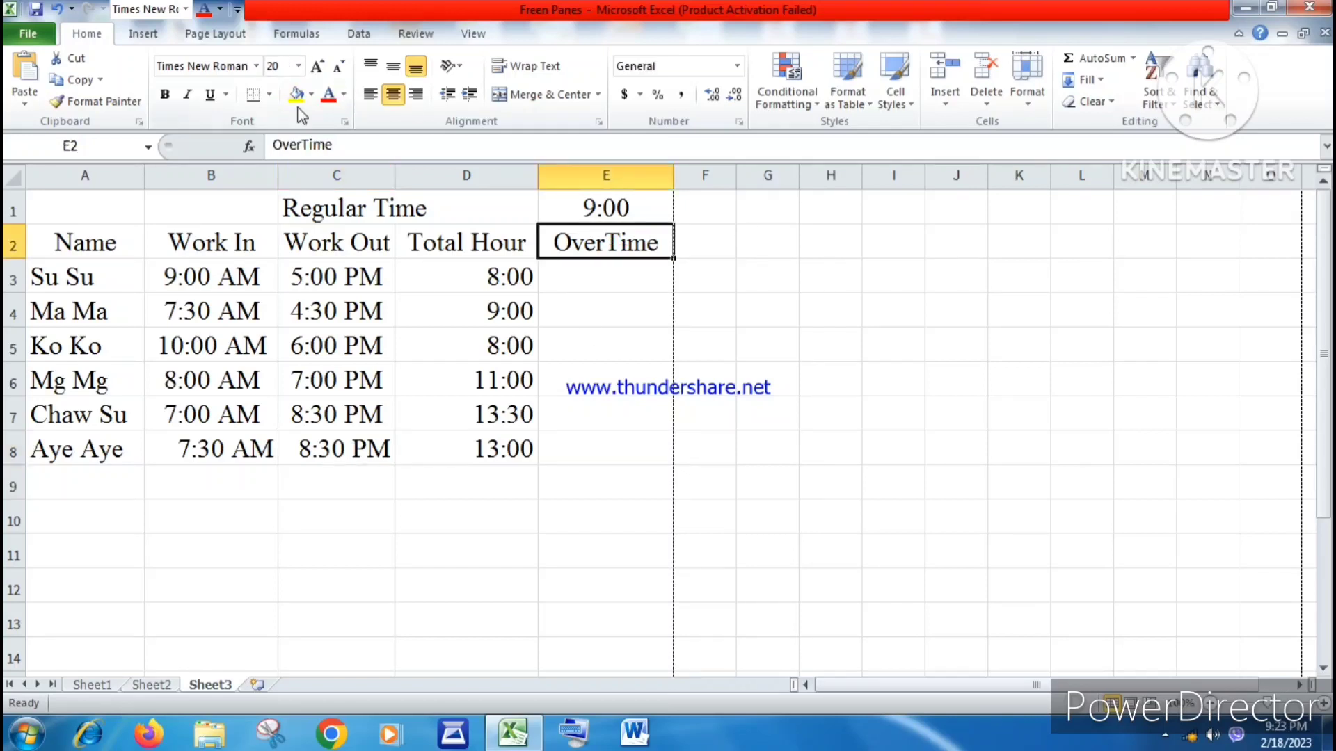
{"action": "left_click", "coordinate": [328, 97]}
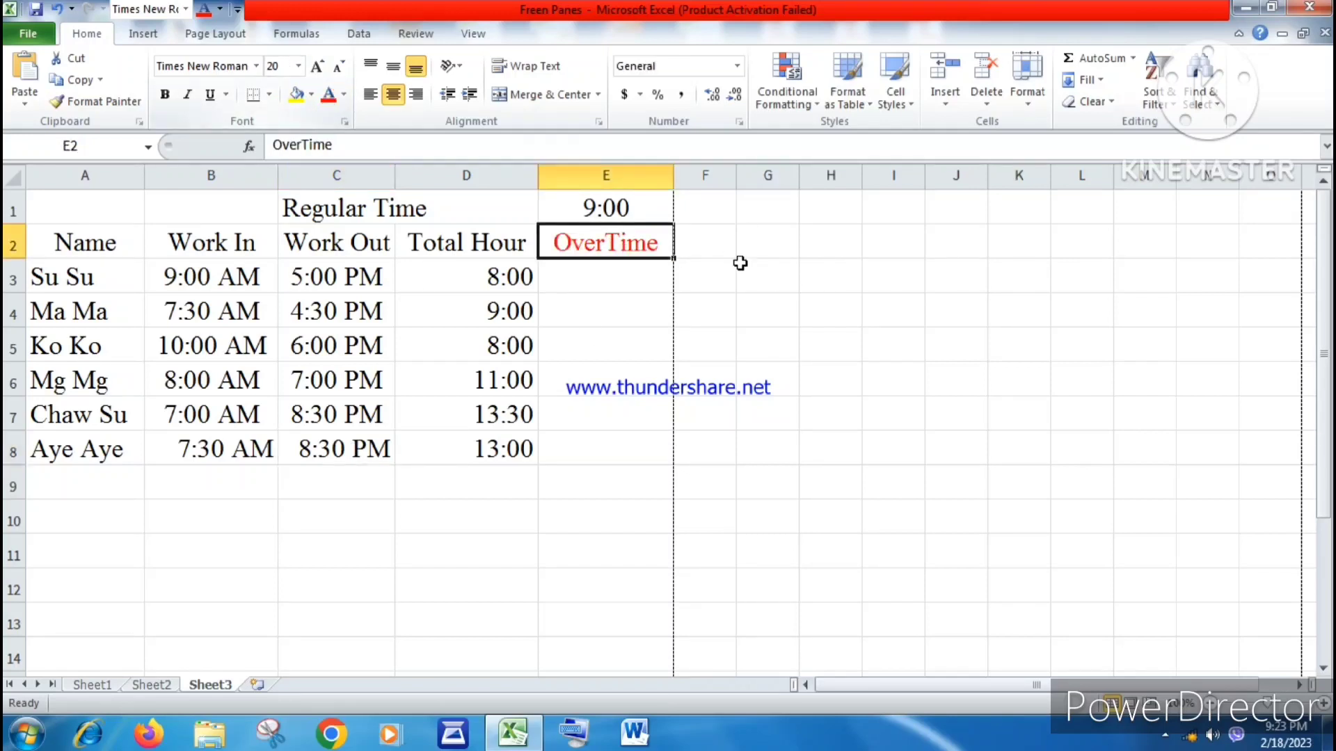
{"action": "left_click", "coordinate": [311, 96]}
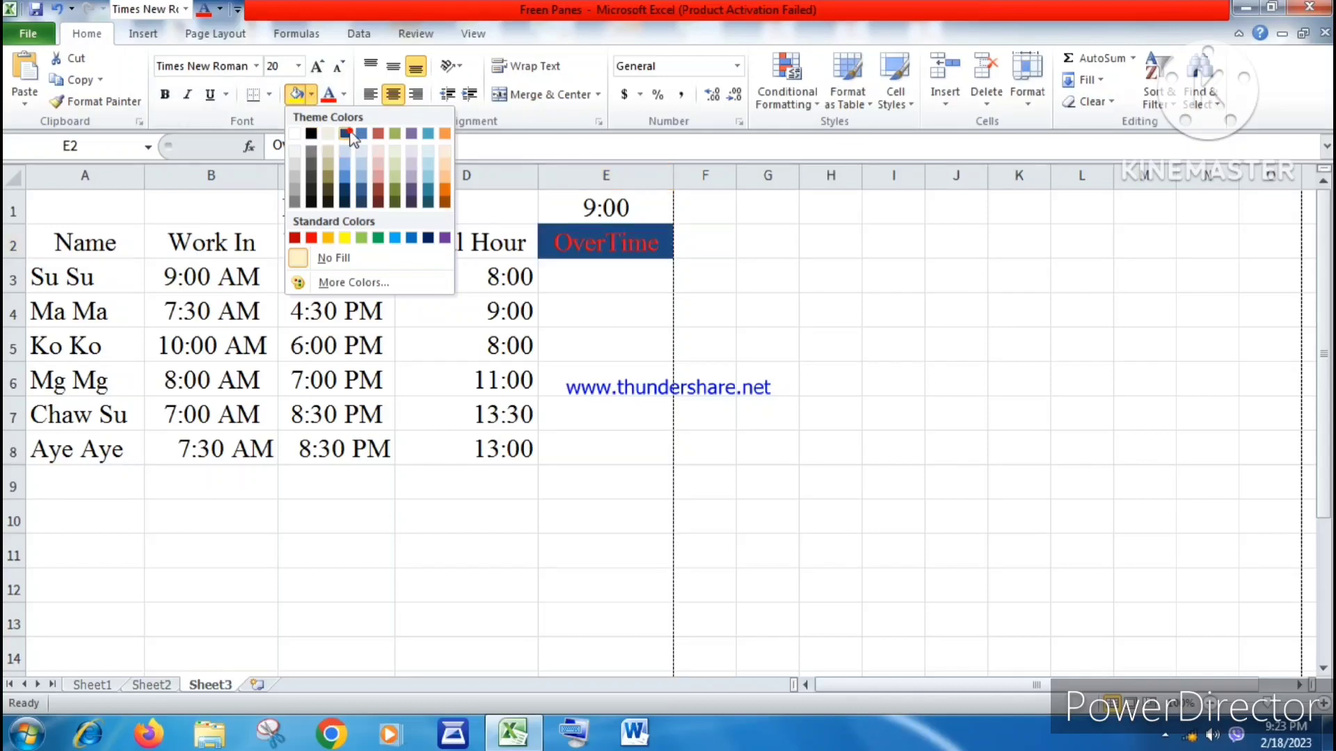
{"action": "left_click", "coordinate": [350, 133]}
Set the font color of the regular time value in E1 to standard blue.
{"action": "left_click", "coordinate": [596, 211]}
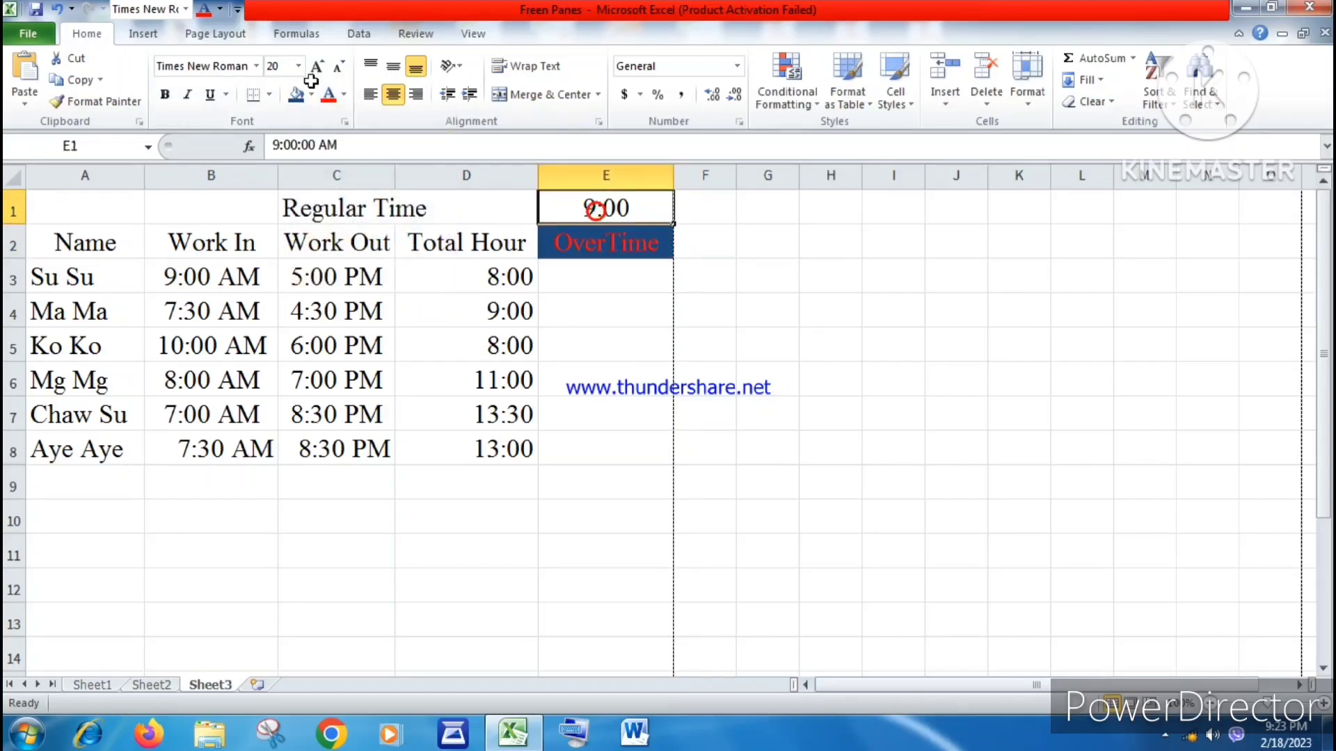
{"action": "left_click", "coordinate": [344, 98]}
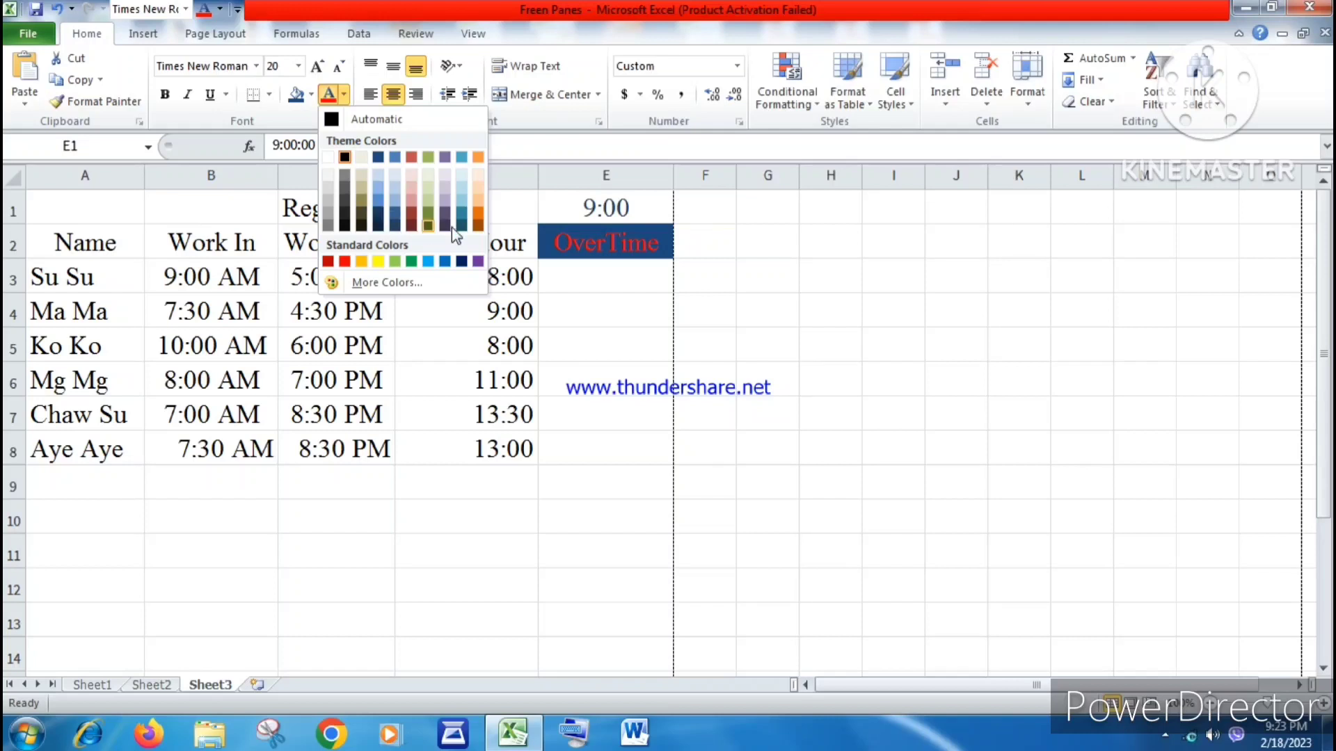
{"action": "left_click", "coordinate": [446, 265]}
Change the fill color of the OverTime header in E2 to white.
{"action": "key", "text": "Down"}
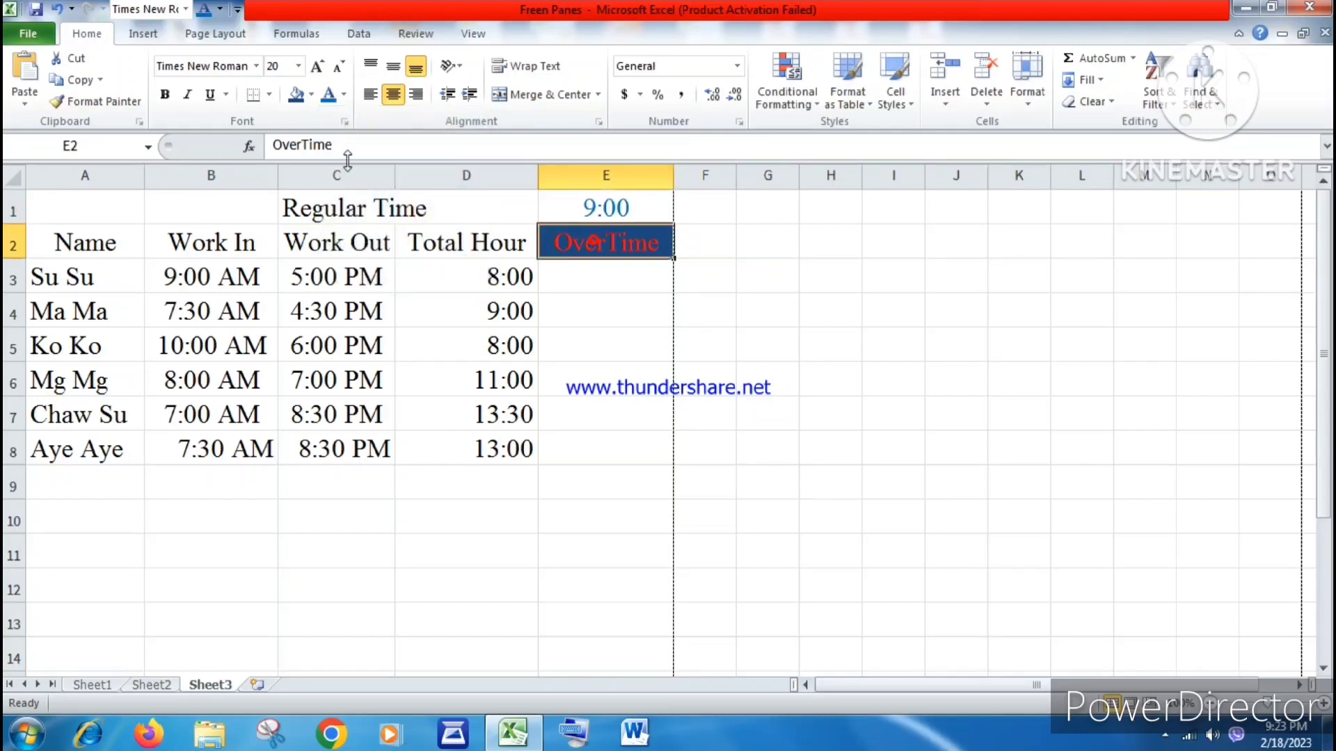
{"action": "left_click", "coordinate": [311, 95]}
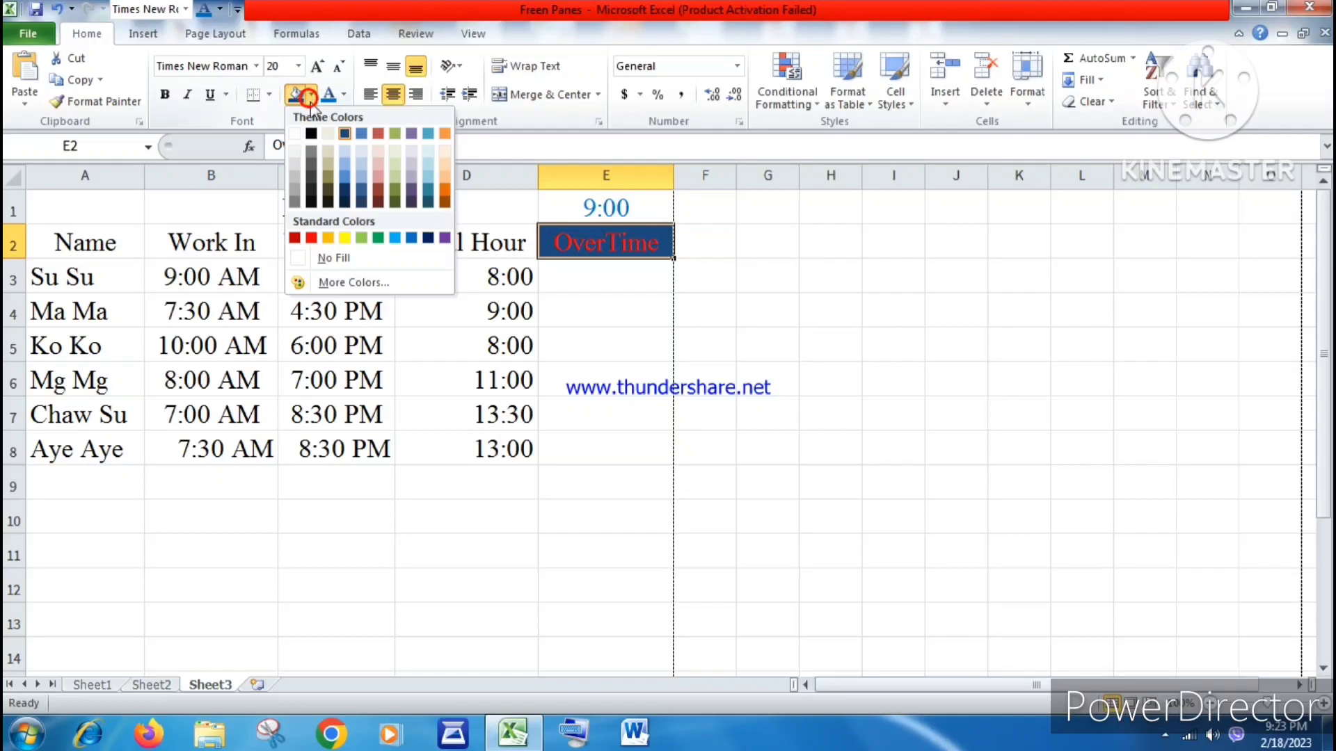
{"action": "left_click", "coordinate": [307, 138]}
{"action": "left_click", "coordinate": [544, 318]}
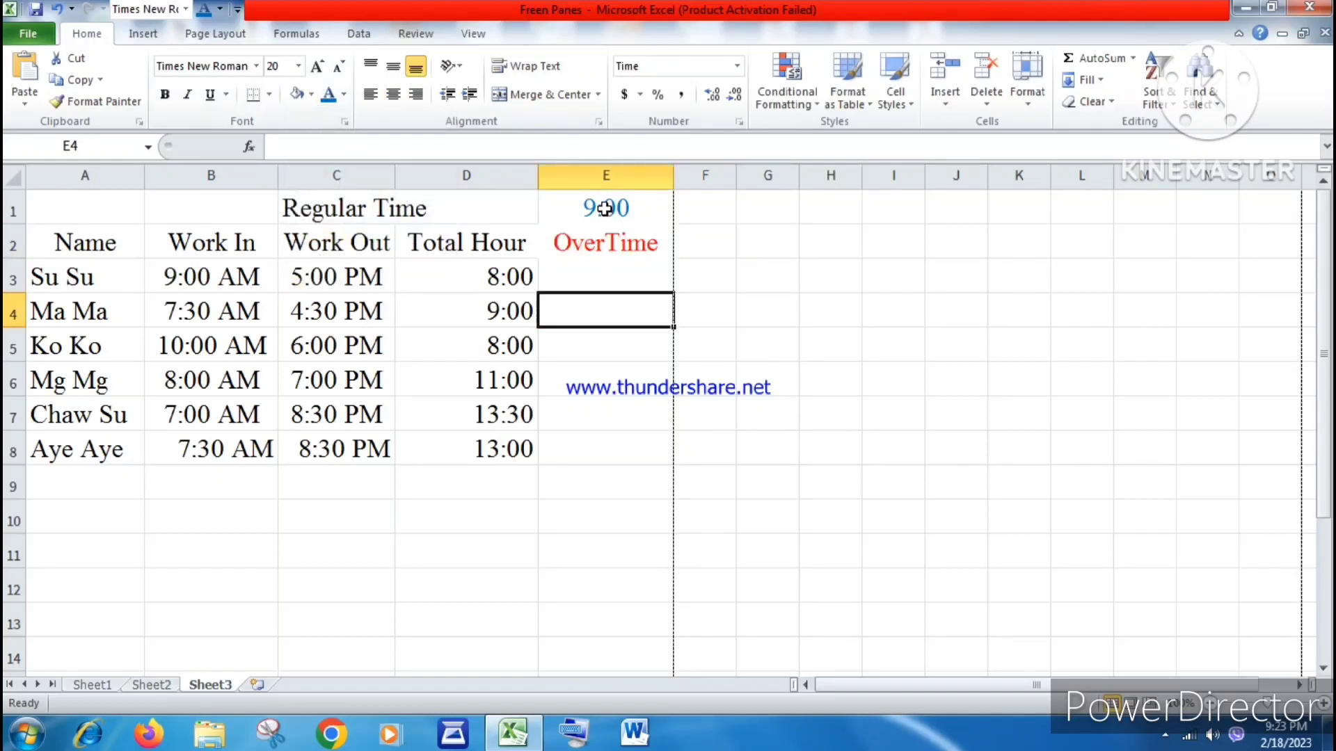
Fill the OverTime header cell E2 with the light tan theme color.
{"action": "left_click", "coordinate": [603, 249]}
{"action": "left_click", "coordinate": [312, 96]}
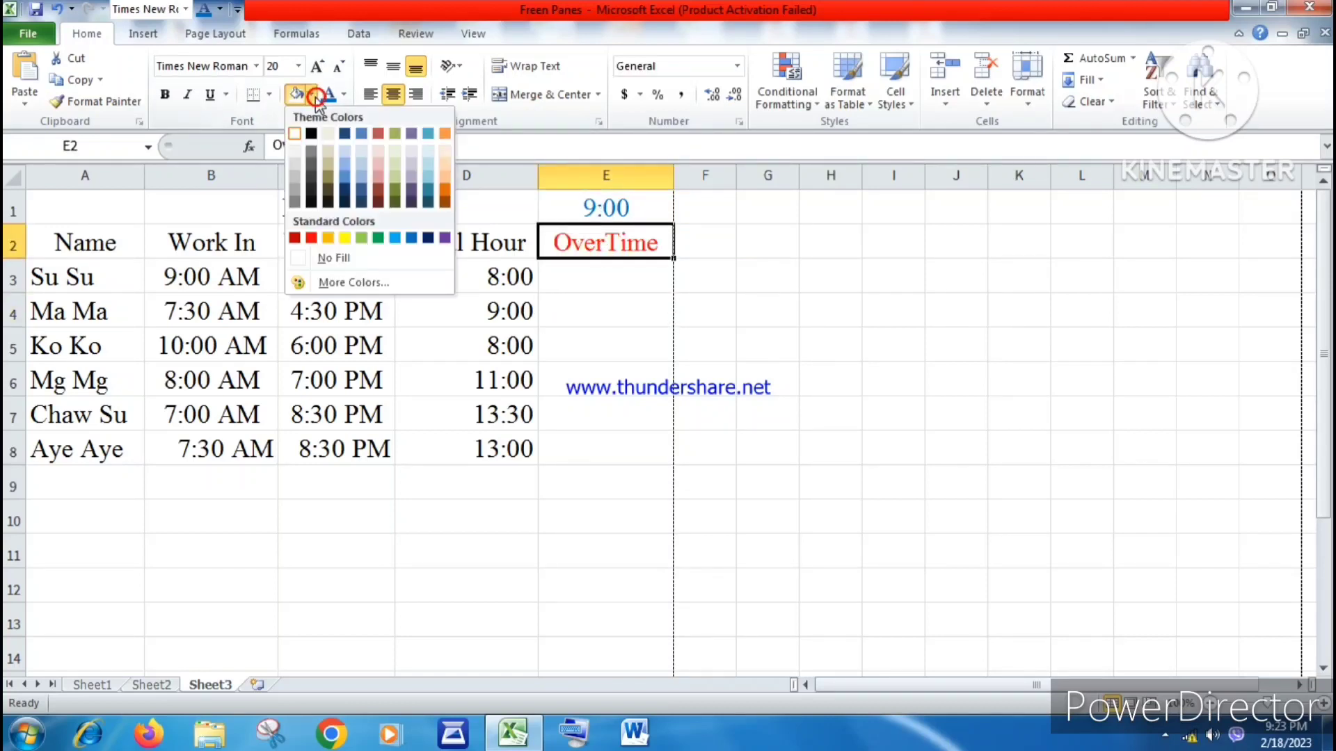
{"action": "left_click", "coordinate": [325, 136]}
{"action": "left_click", "coordinate": [541, 323]}
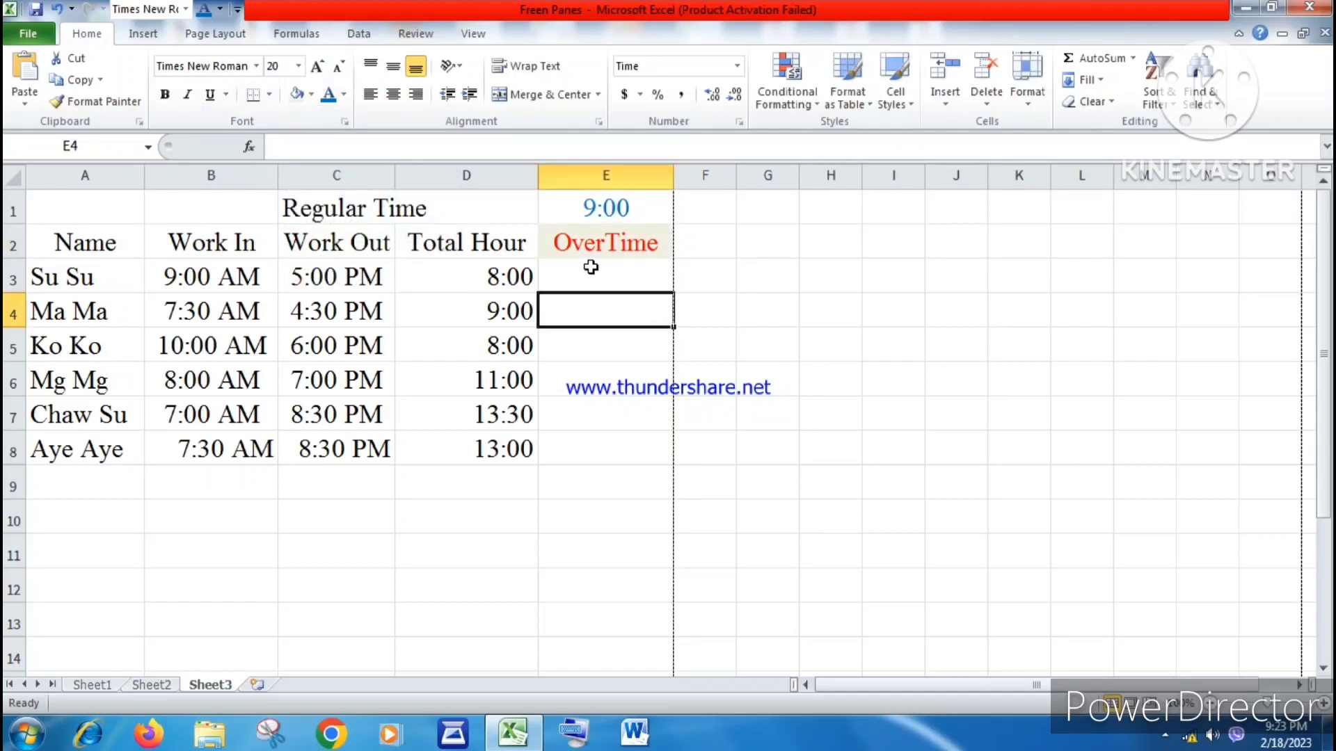
{"action": "left_click", "coordinate": [462, 272]}
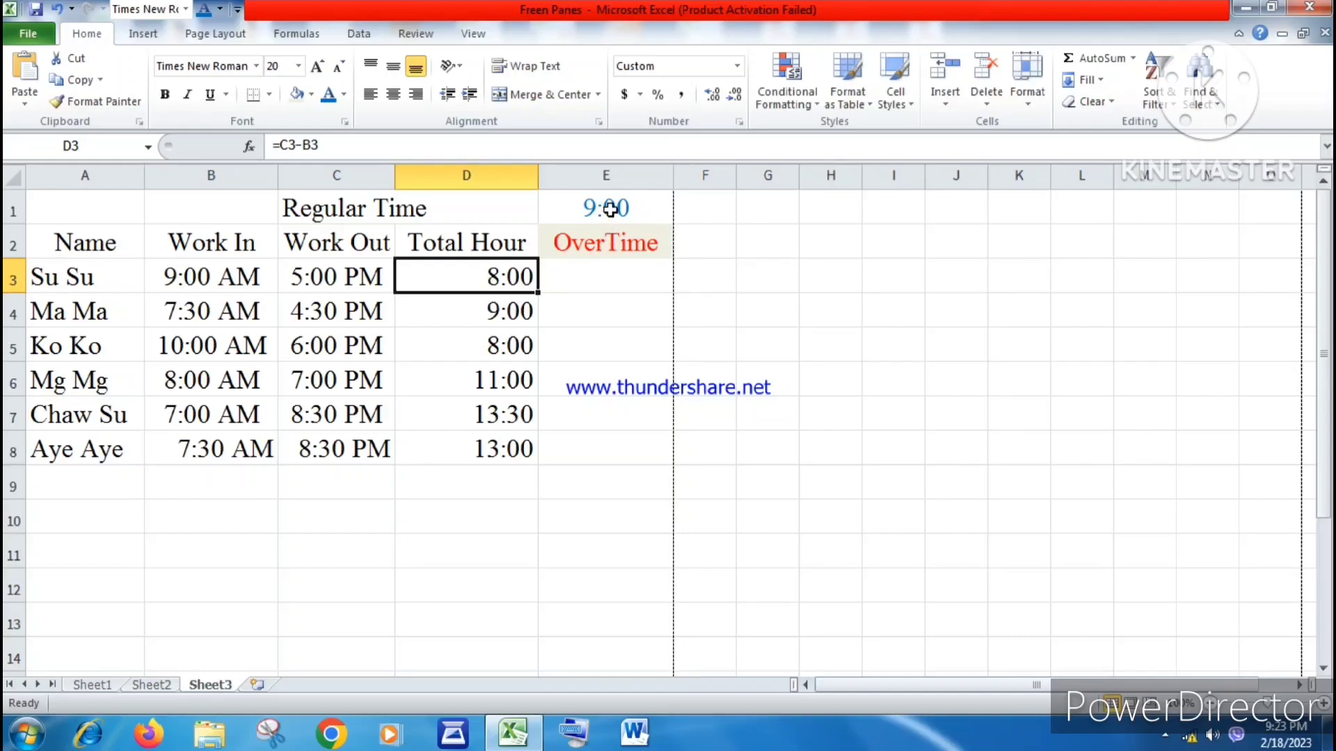
{"action": "left_click", "coordinate": [610, 320]}
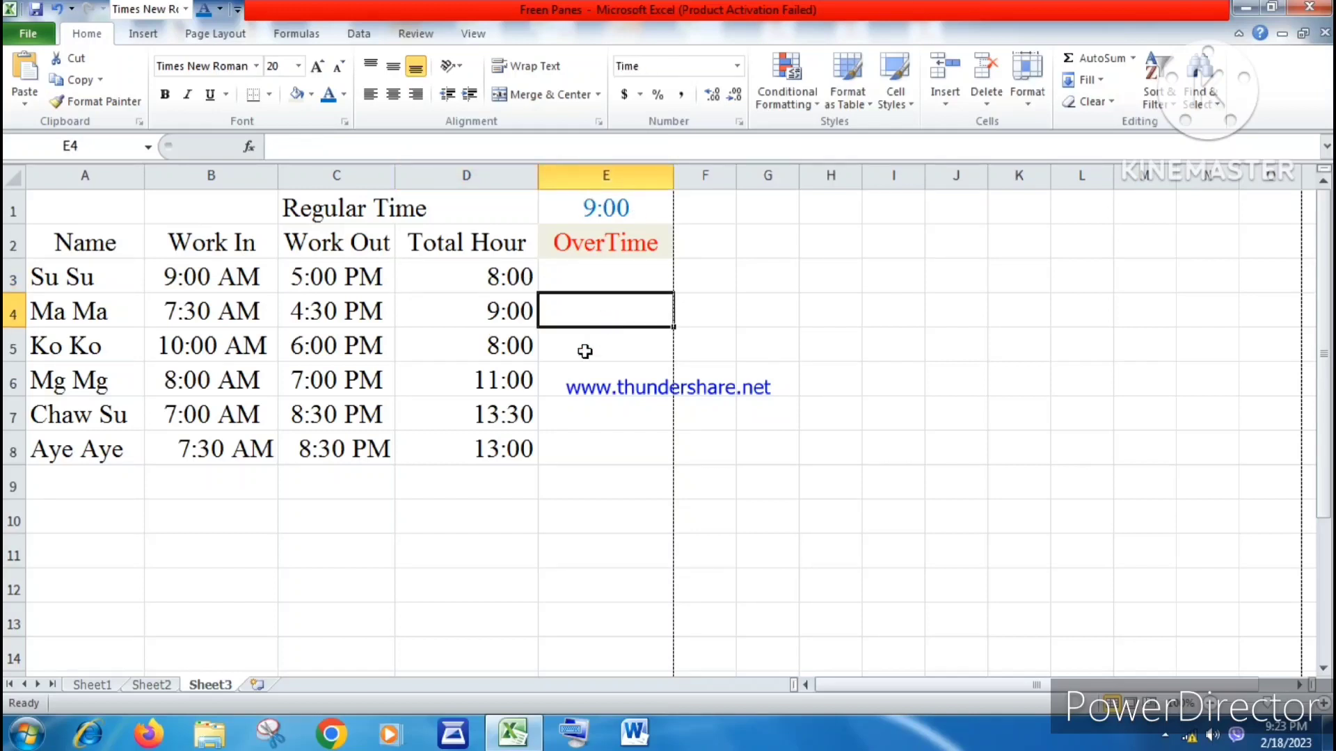
{"action": "left_click", "coordinate": [497, 345]}
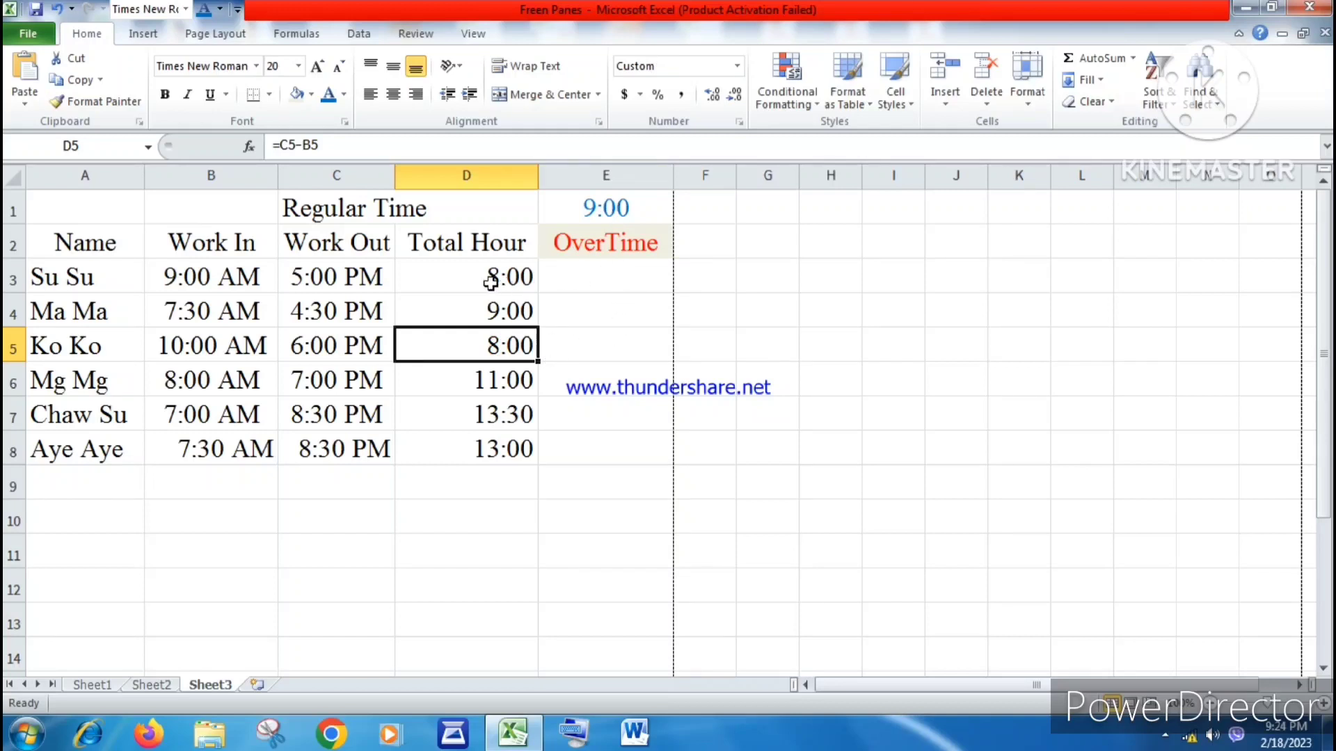
Begin an IF formula in E3 with the logical test D3>E1, dismissing the Windows color scheme prompt.
{"action": "double_click", "coordinate": [565, 277]}
{"action": "type", "text": "="}
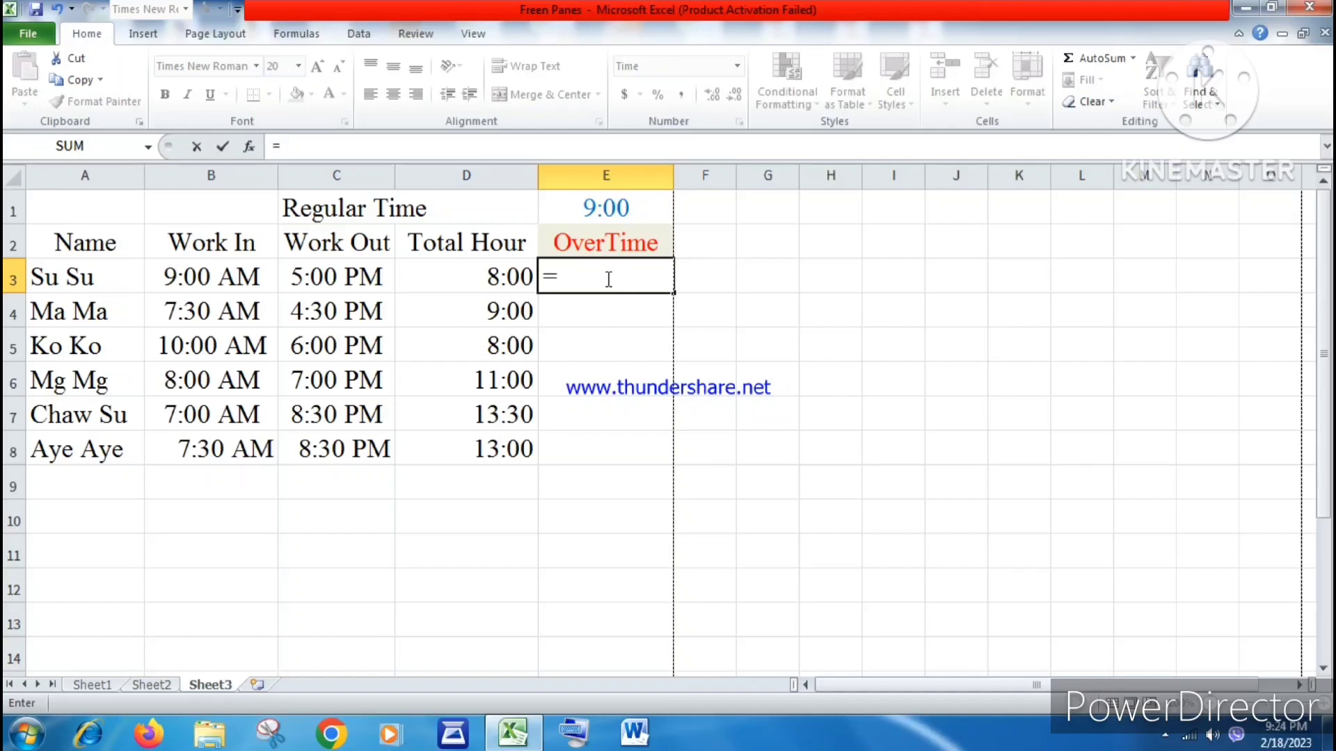
{"action": "type", "text": "u"}
{"action": "key", "text": "BackSpace"}
{"action": "type", "text": "if"}
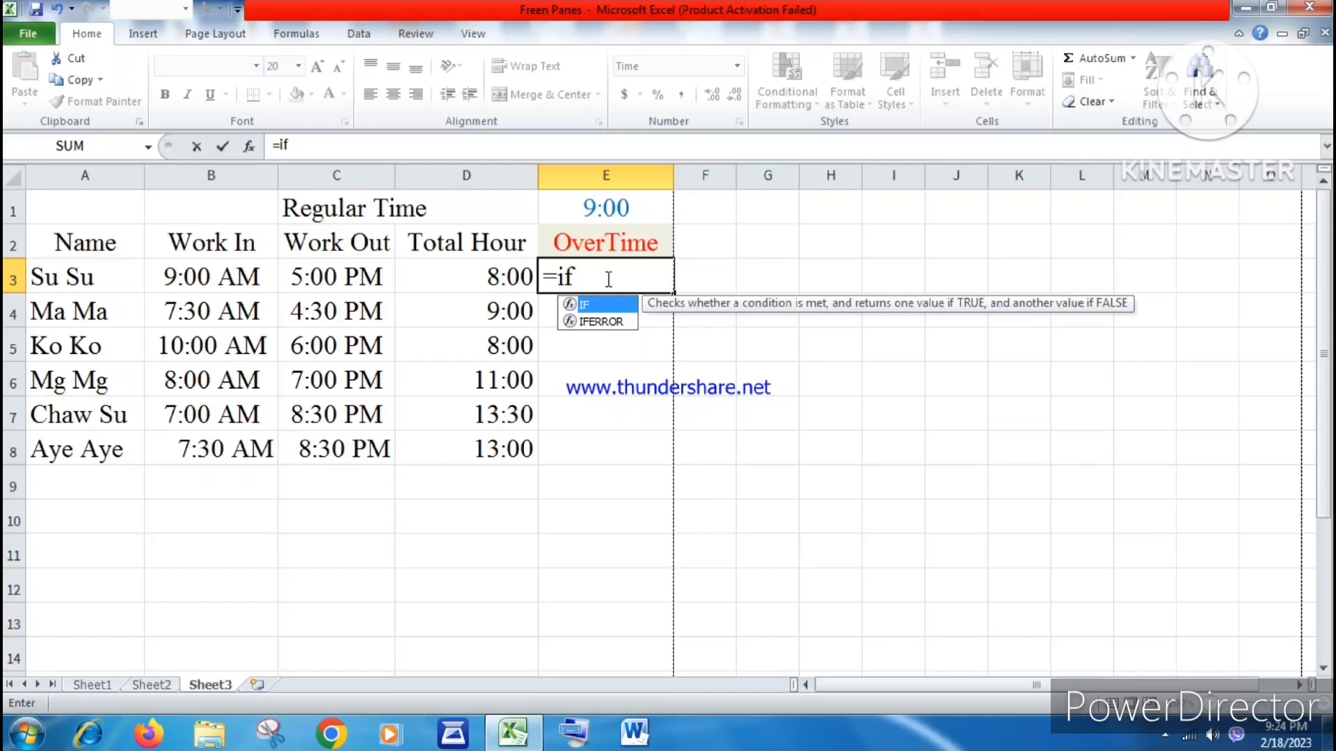
{"action": "type", "text": "("}
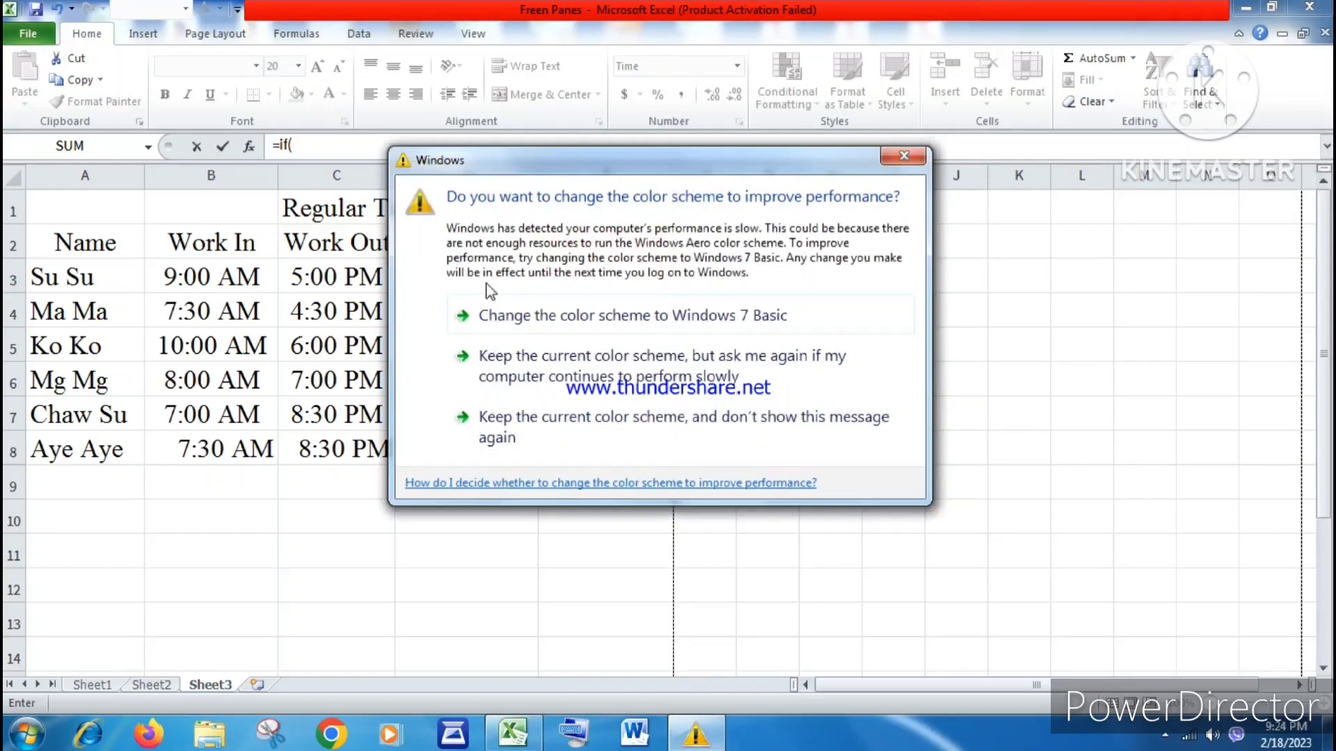
{"action": "left_click", "coordinate": [904, 155]}
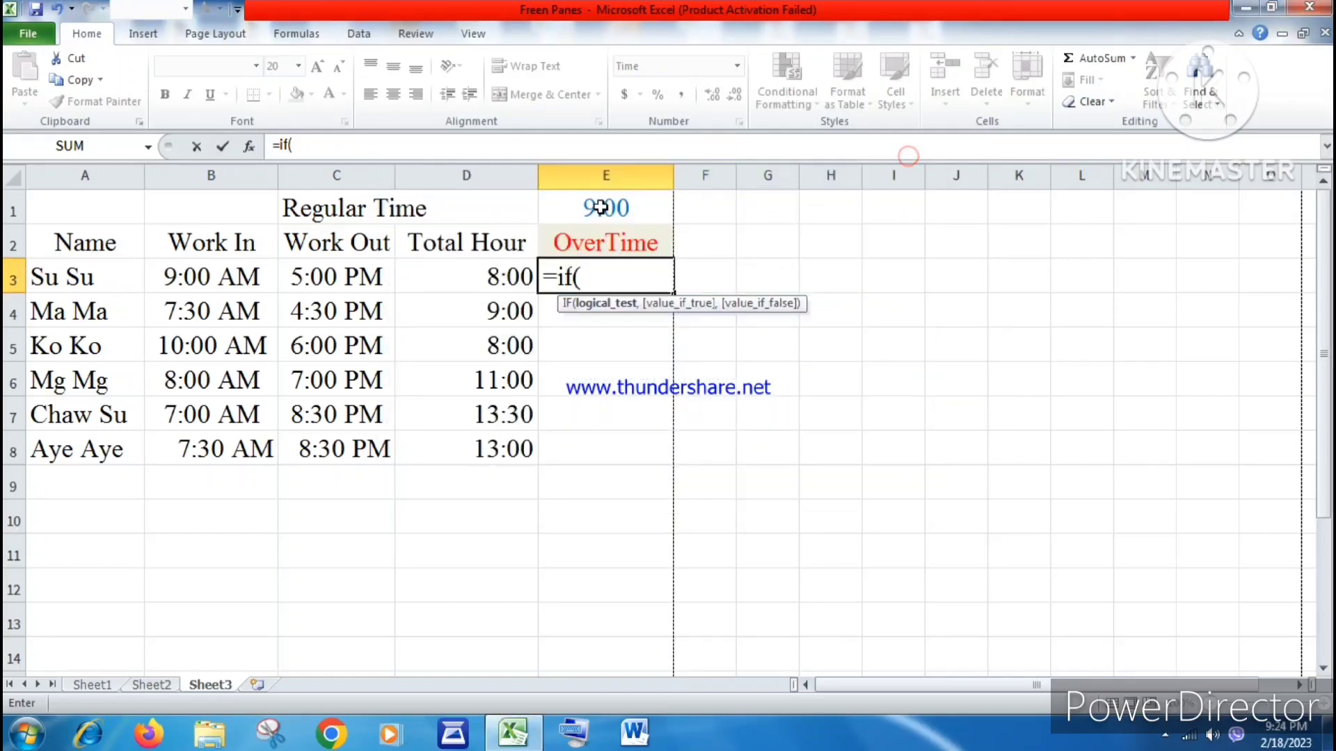
{"action": "left_click", "coordinate": [483, 275]}
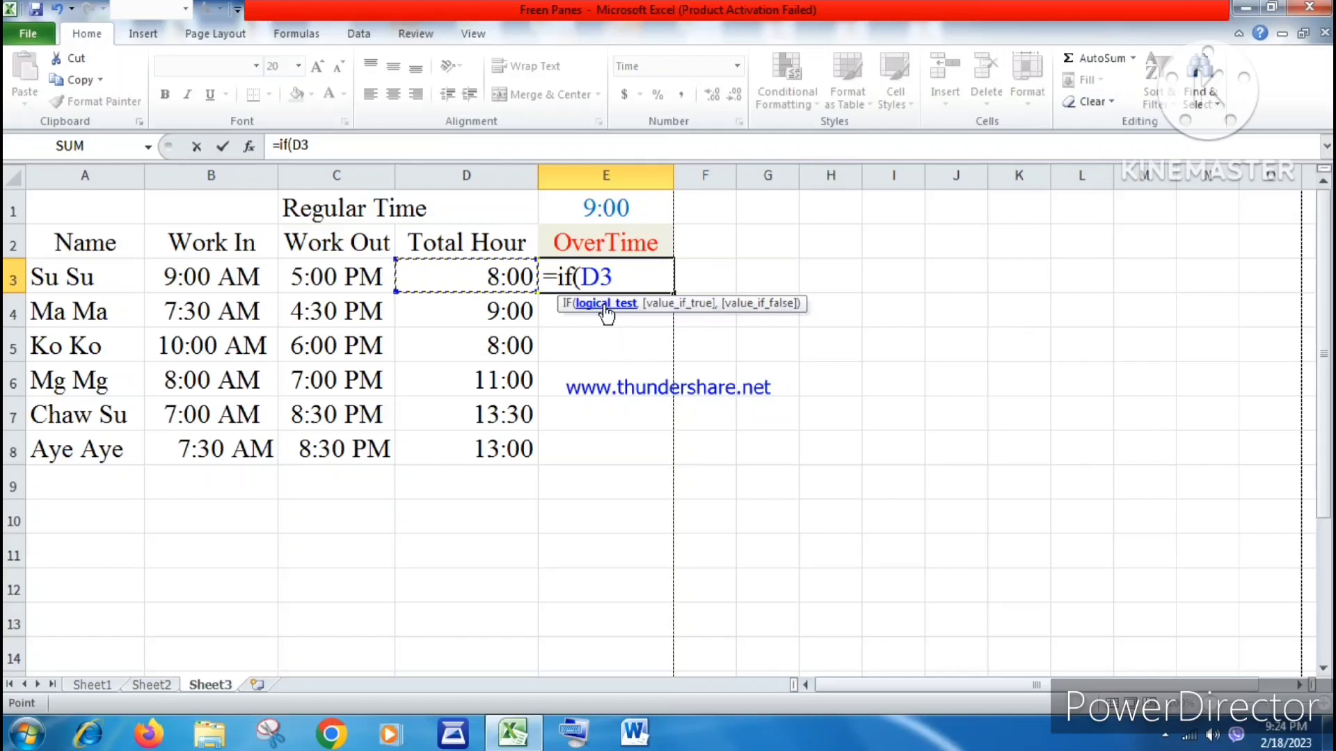
{"action": "type", "text": ">"}
{"action": "left_click", "coordinate": [611, 204]}
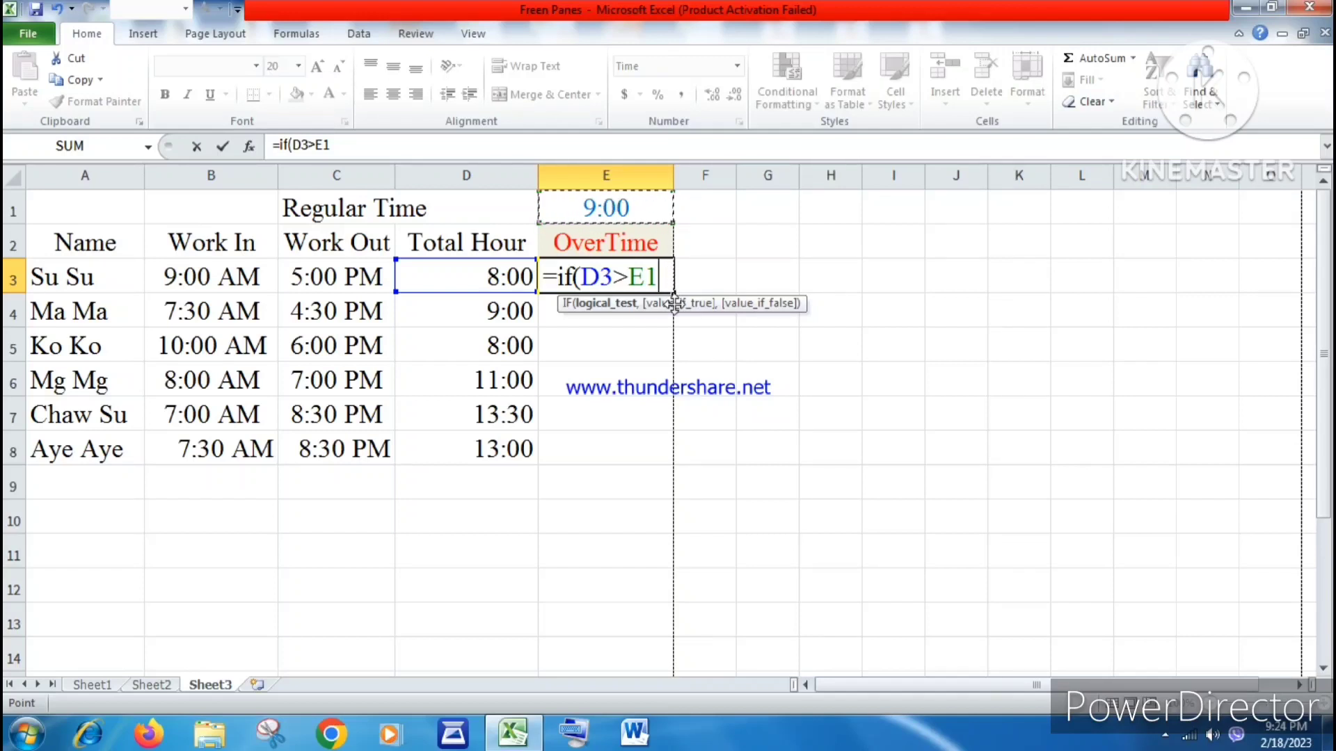
Complete the IF formula's arguments in E3 with D3-E1 as the value if true and 0 as the value if false.
{"action": "type", "text": ","}
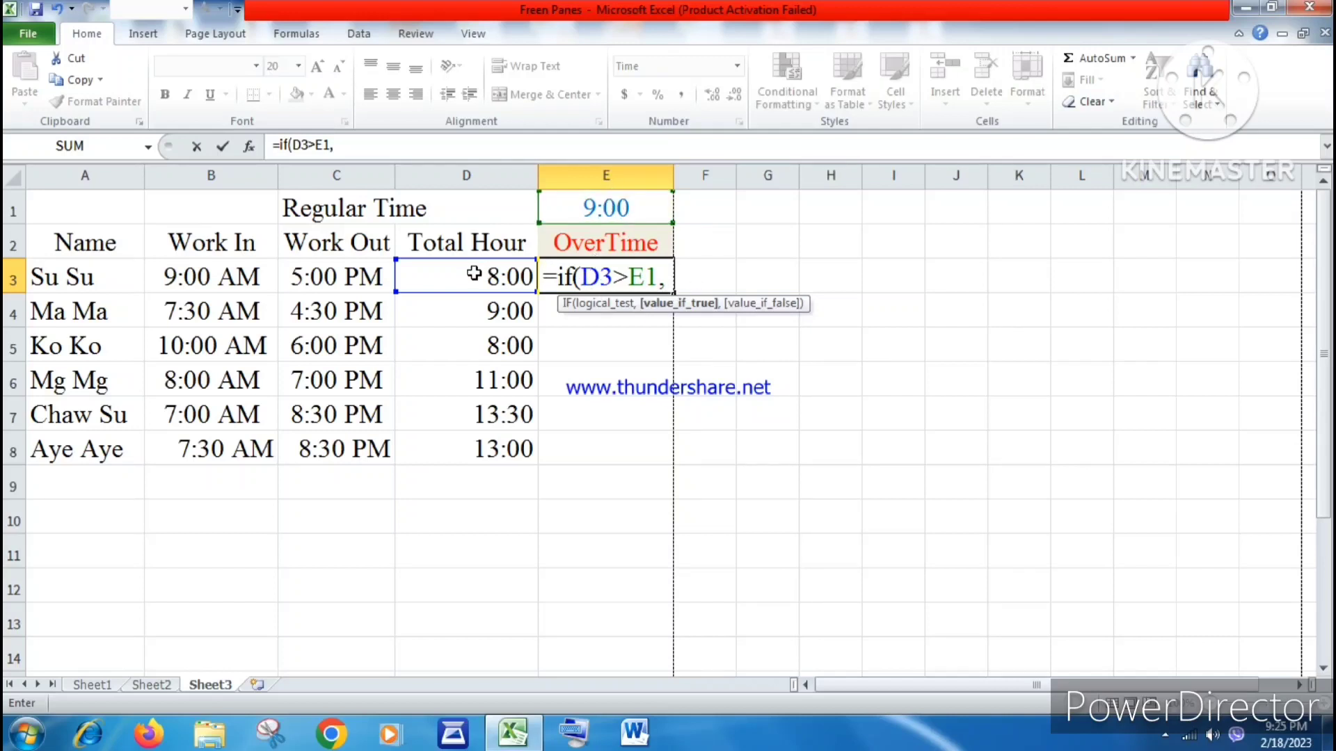
{"action": "left_click", "coordinate": [473, 277]}
{"action": "type", "text": "-"}
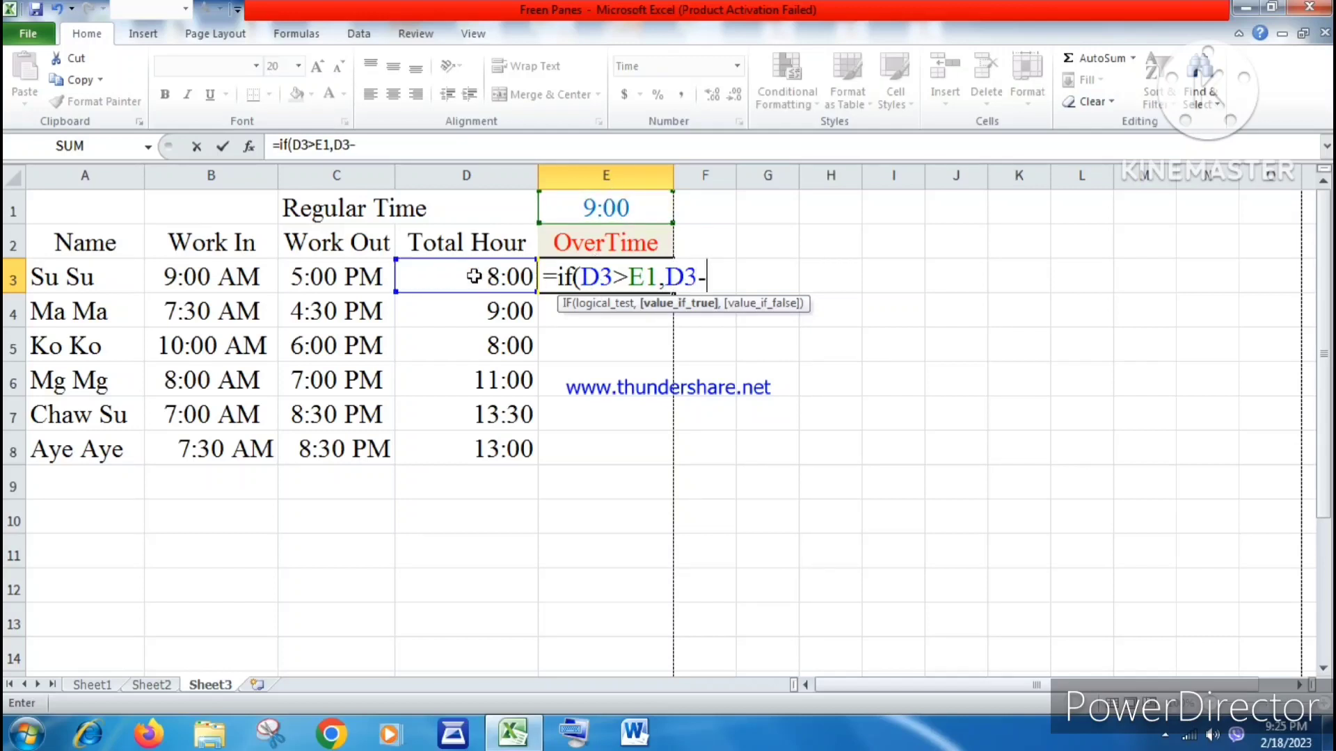
{"action": "left_click", "coordinate": [603, 208]}
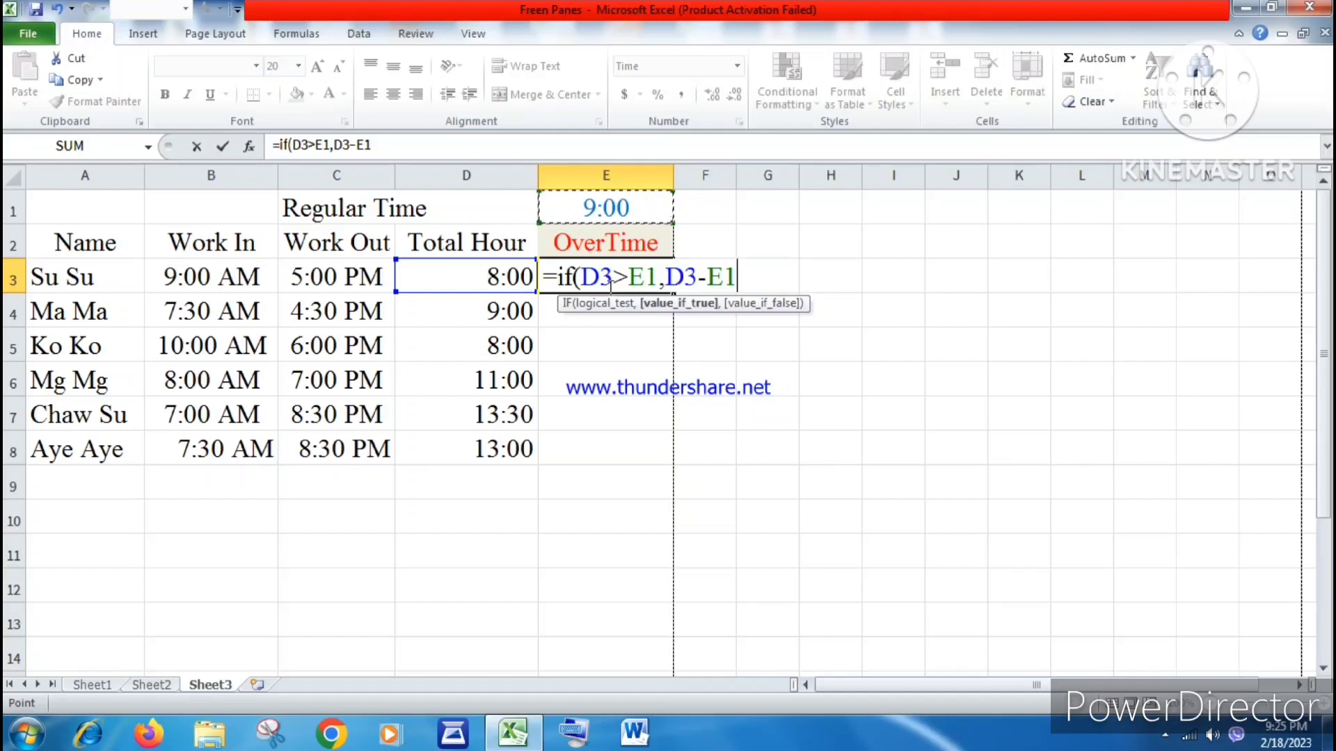
{"action": "type", "text": ","}
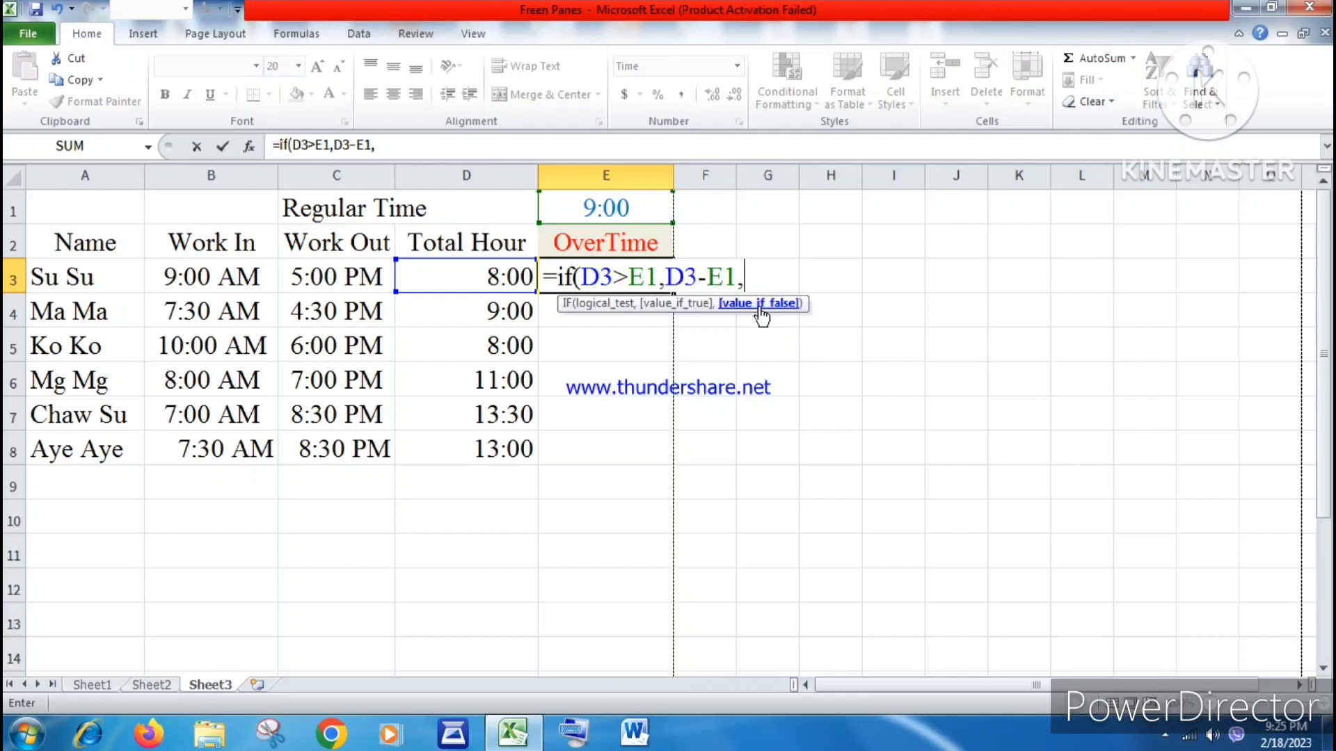
{"action": "type", "text": "0"}
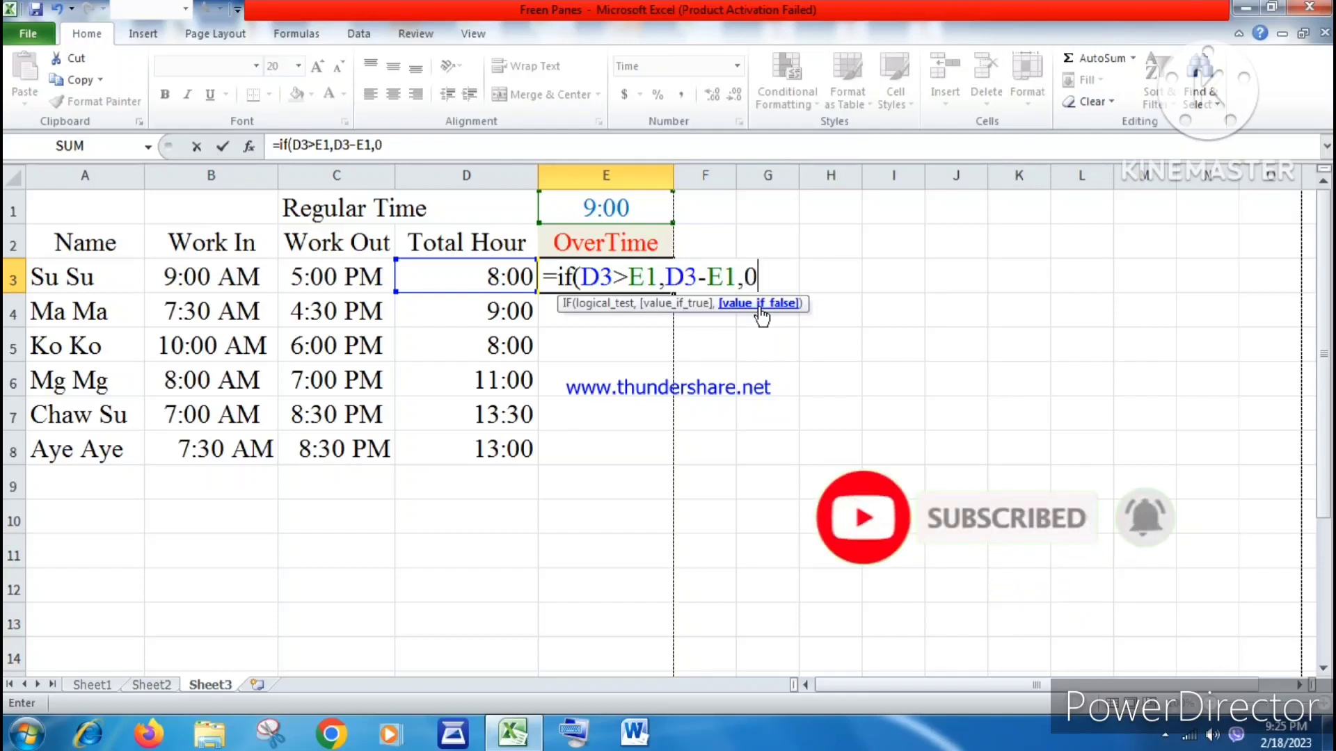
{"action": "type", "text": ")"}
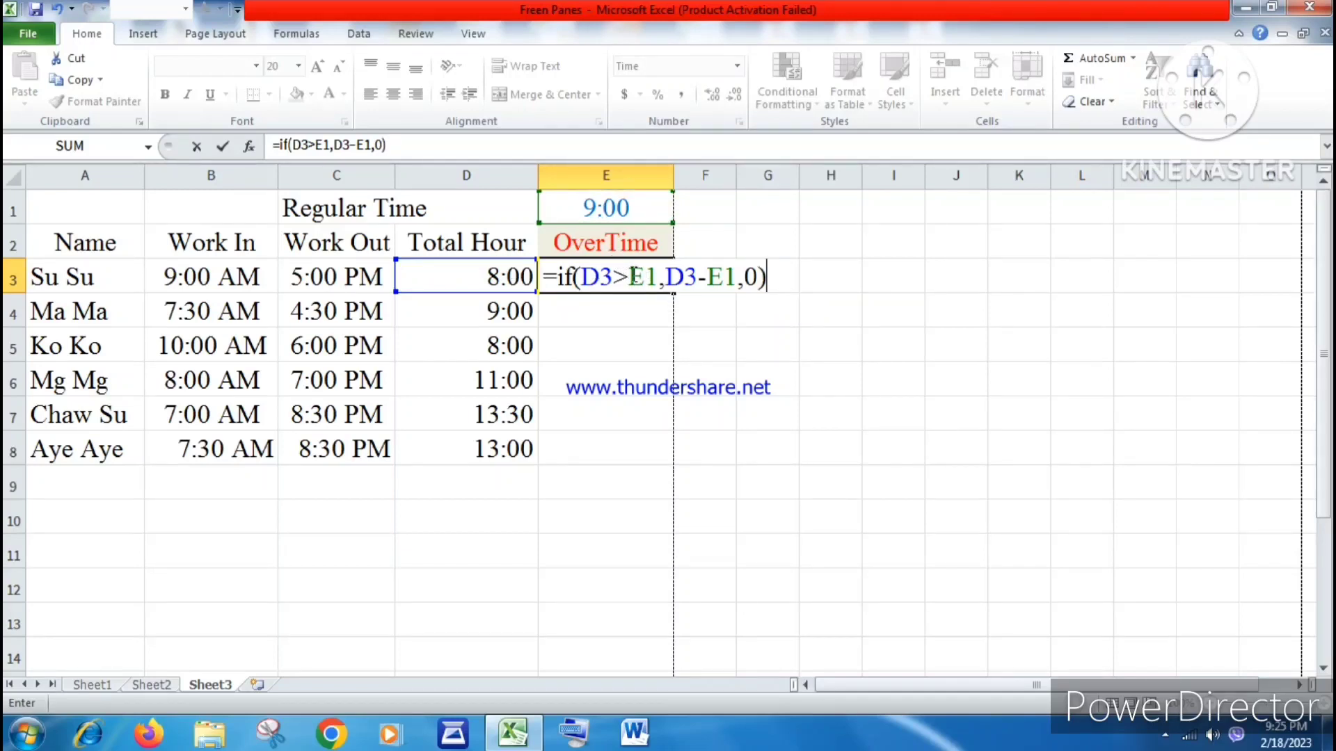
Make both E1 references in the E3 formula absolute as $E$1 and enter the formula.
{"action": "left_click_drag", "start_coordinate": [630, 275], "coordinate": [654, 278]}
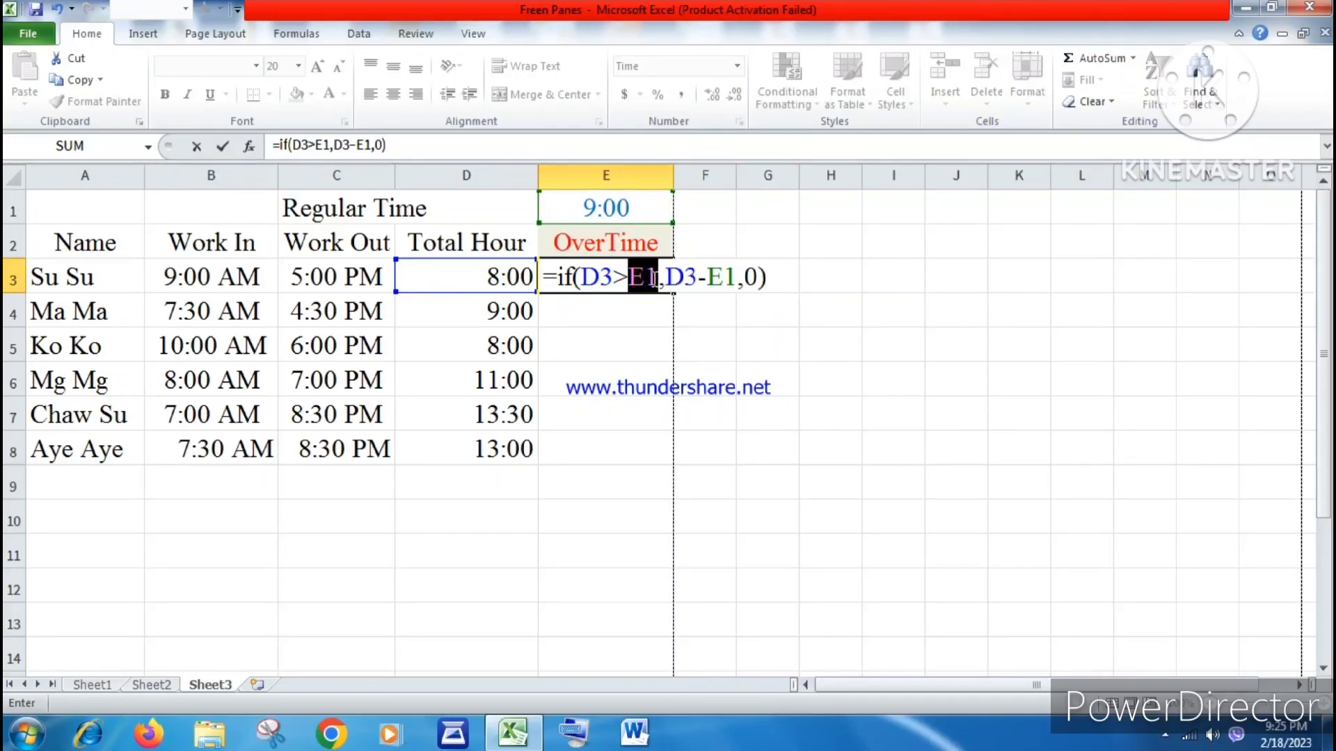
{"action": "key", "text": "F4"}
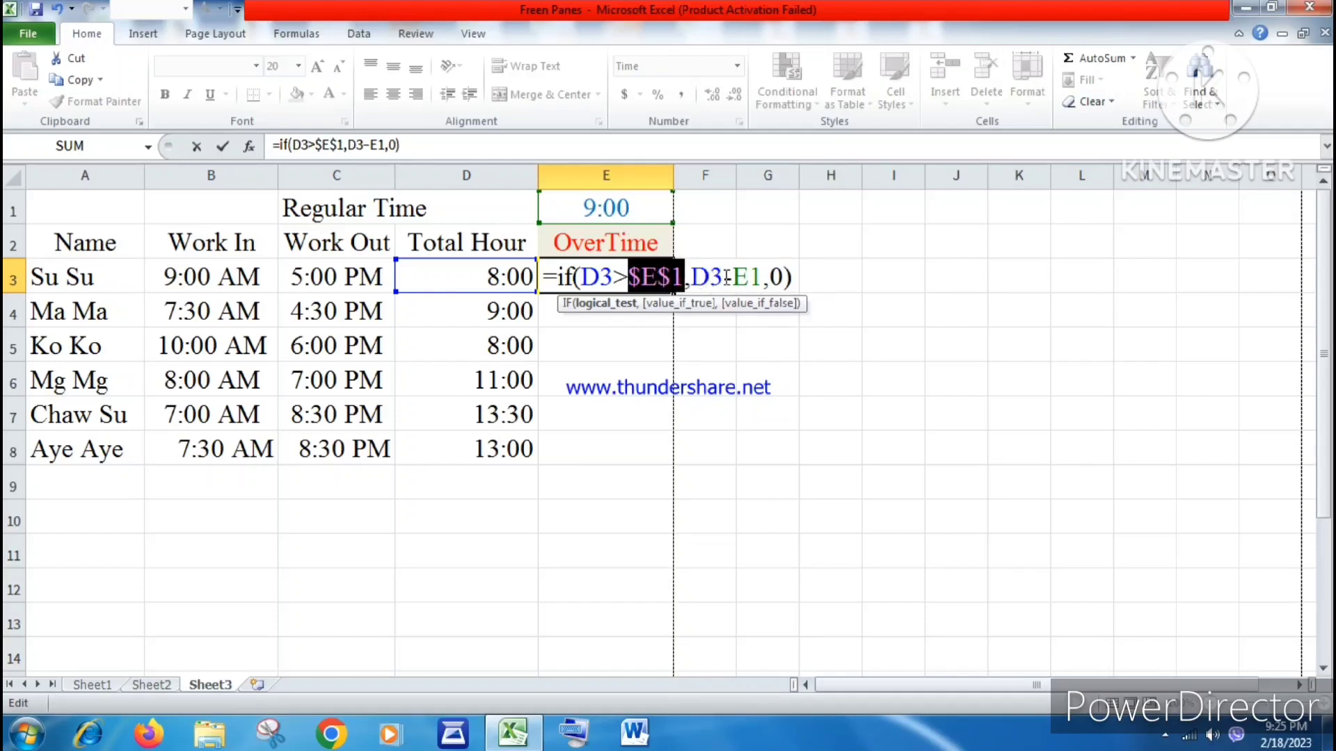
{"action": "left_click_drag", "start_coordinate": [732, 277], "coordinate": [760, 282]}
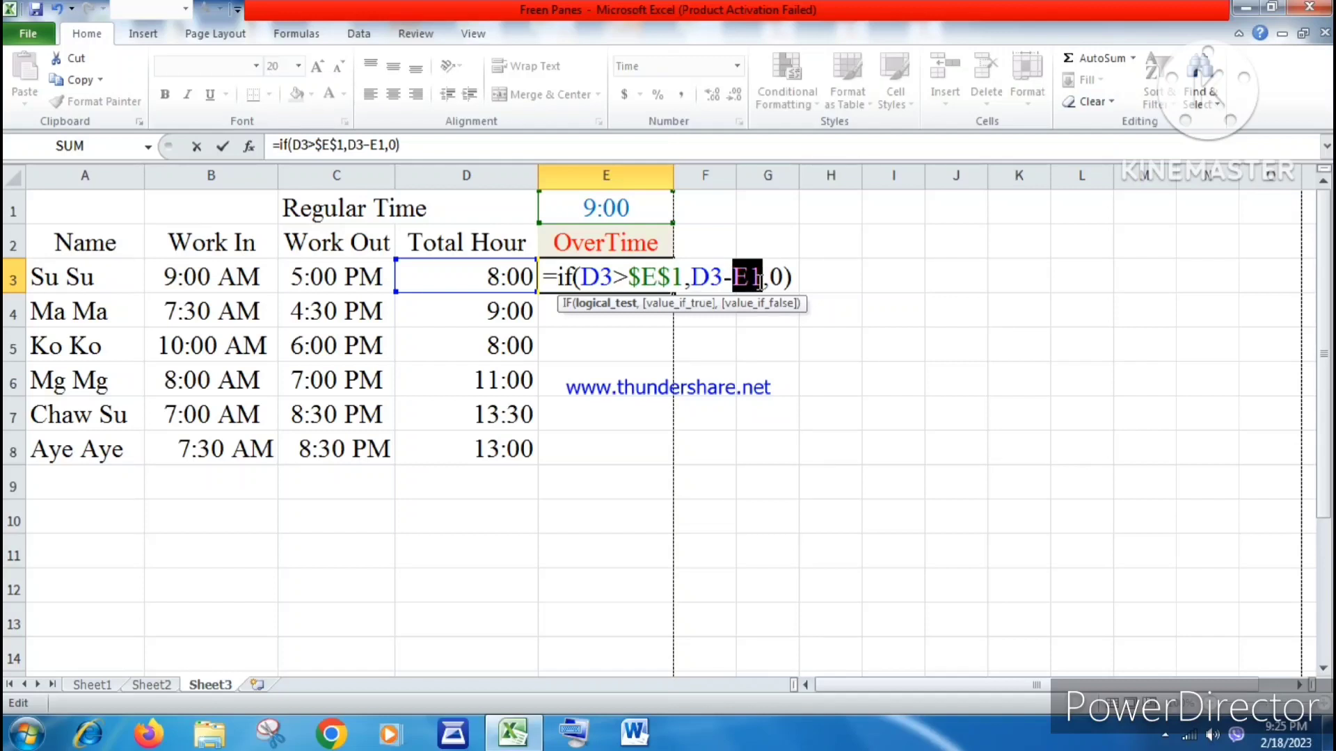
{"action": "key", "text": "F4"}
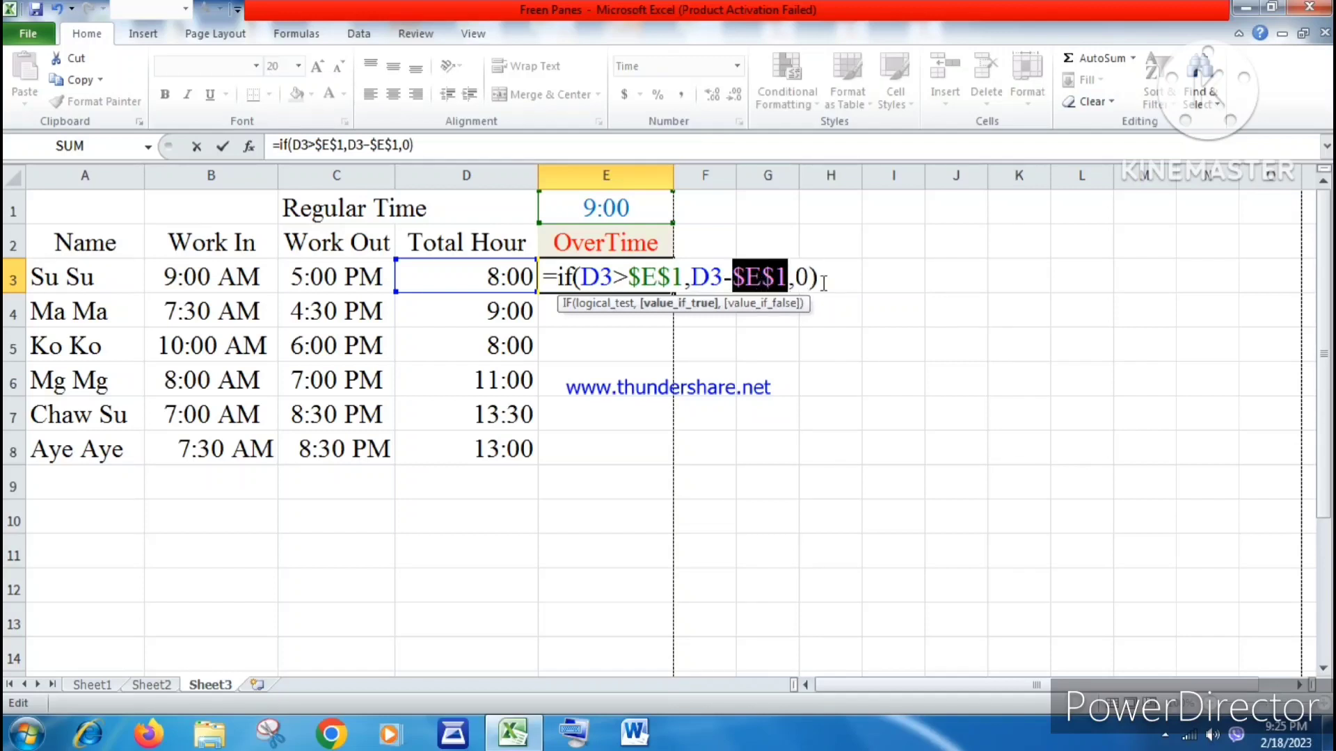
{"action": "left_click", "coordinate": [826, 278]}
{"action": "key", "text": "Return"}
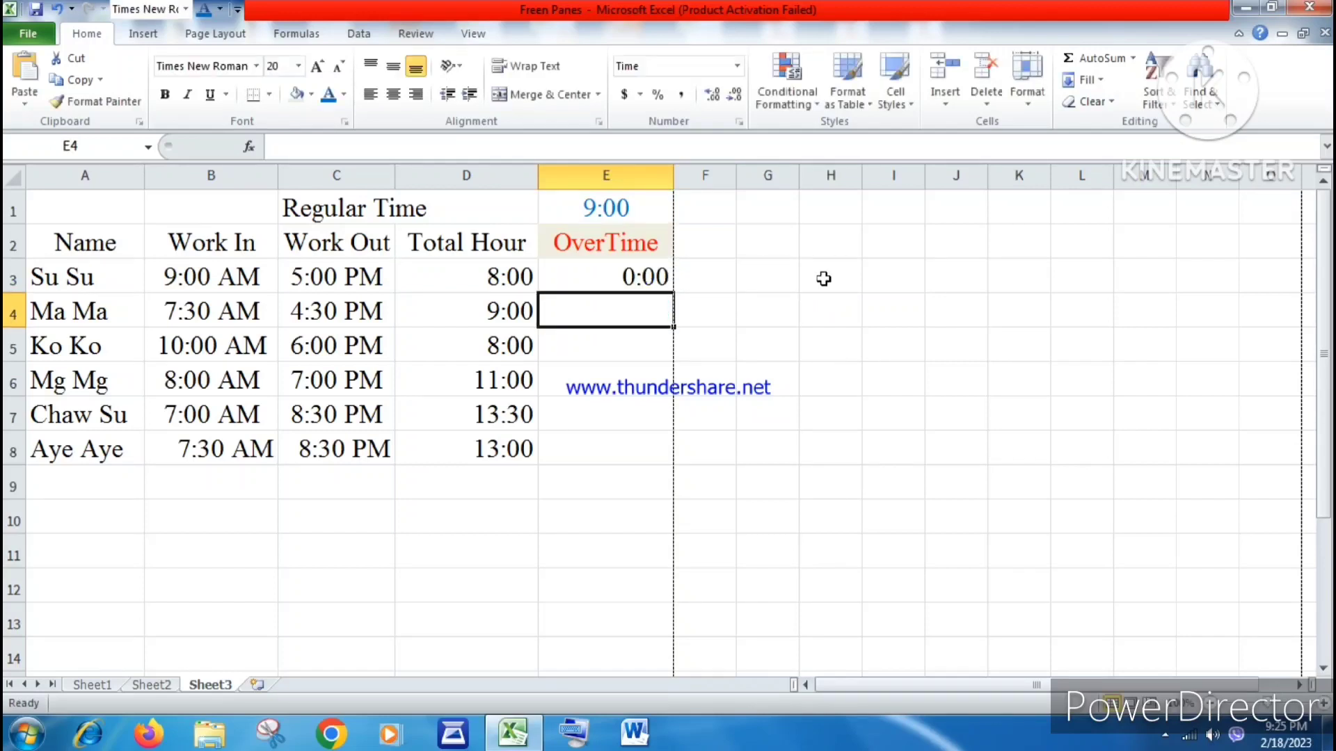
Copy the overtime formula from E3 down through E8.
{"action": "left_click", "coordinate": [641, 279]}
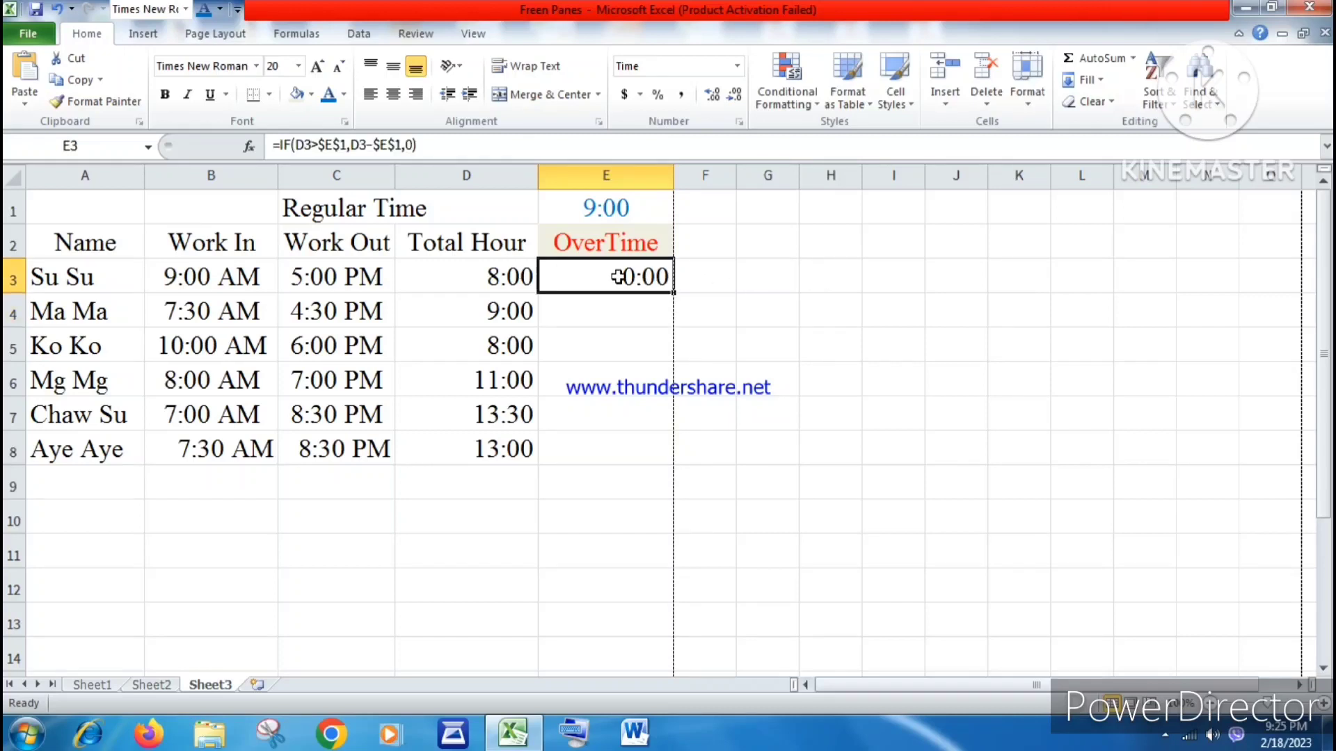
{"action": "left_click", "coordinate": [492, 282]}
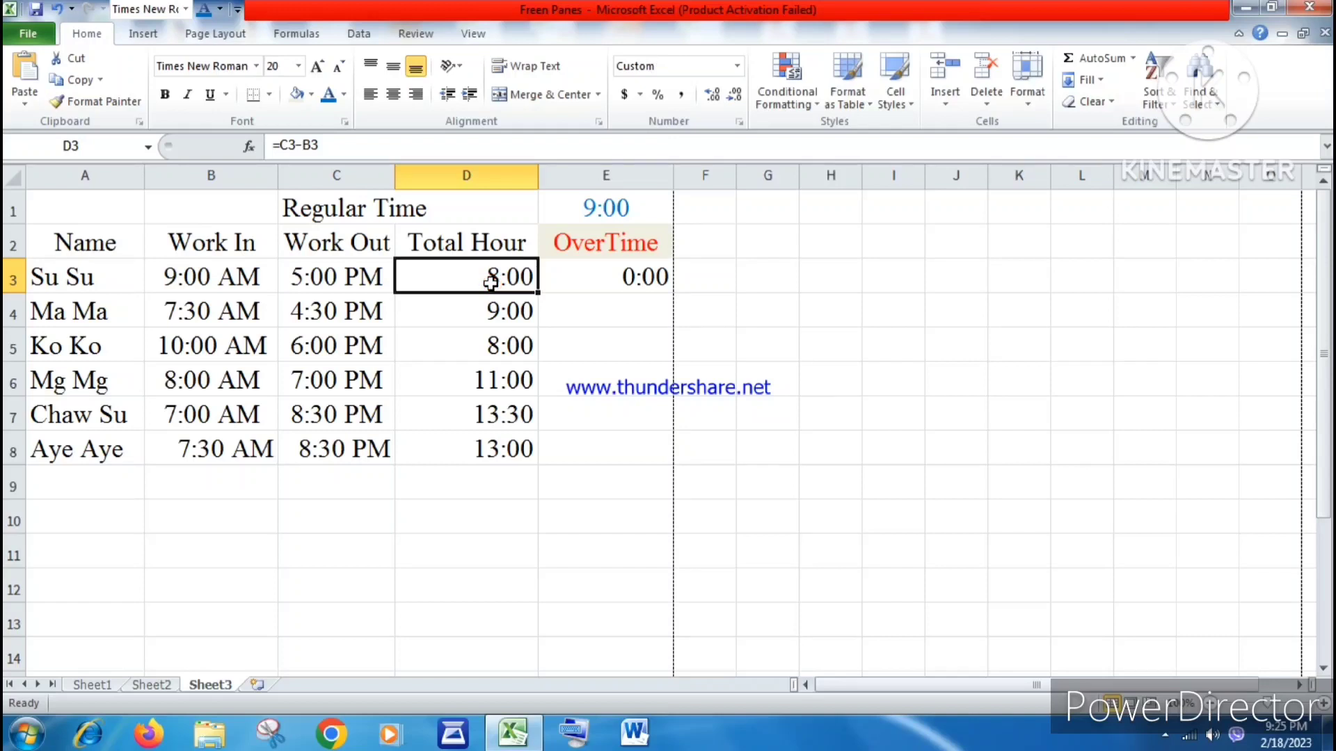
{"action": "left_click", "coordinate": [588, 208]}
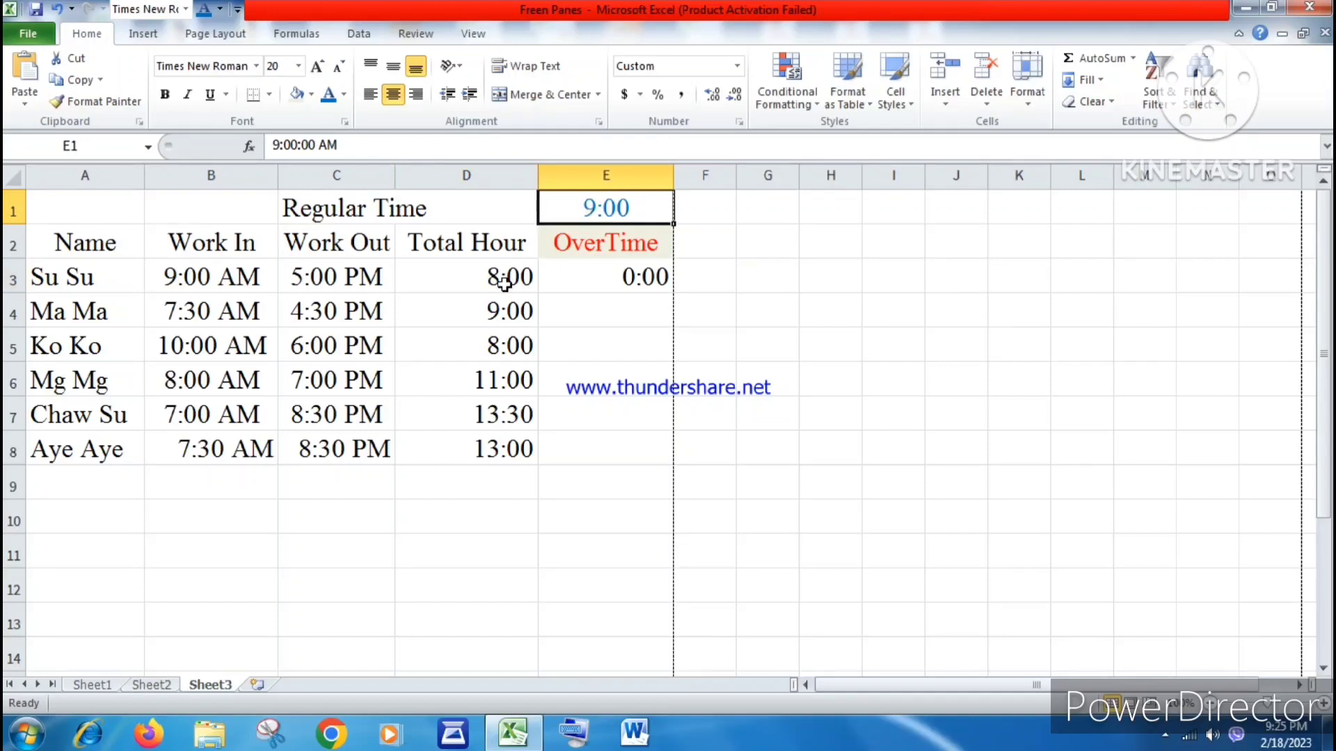
{"action": "left_click", "coordinate": [651, 278]}
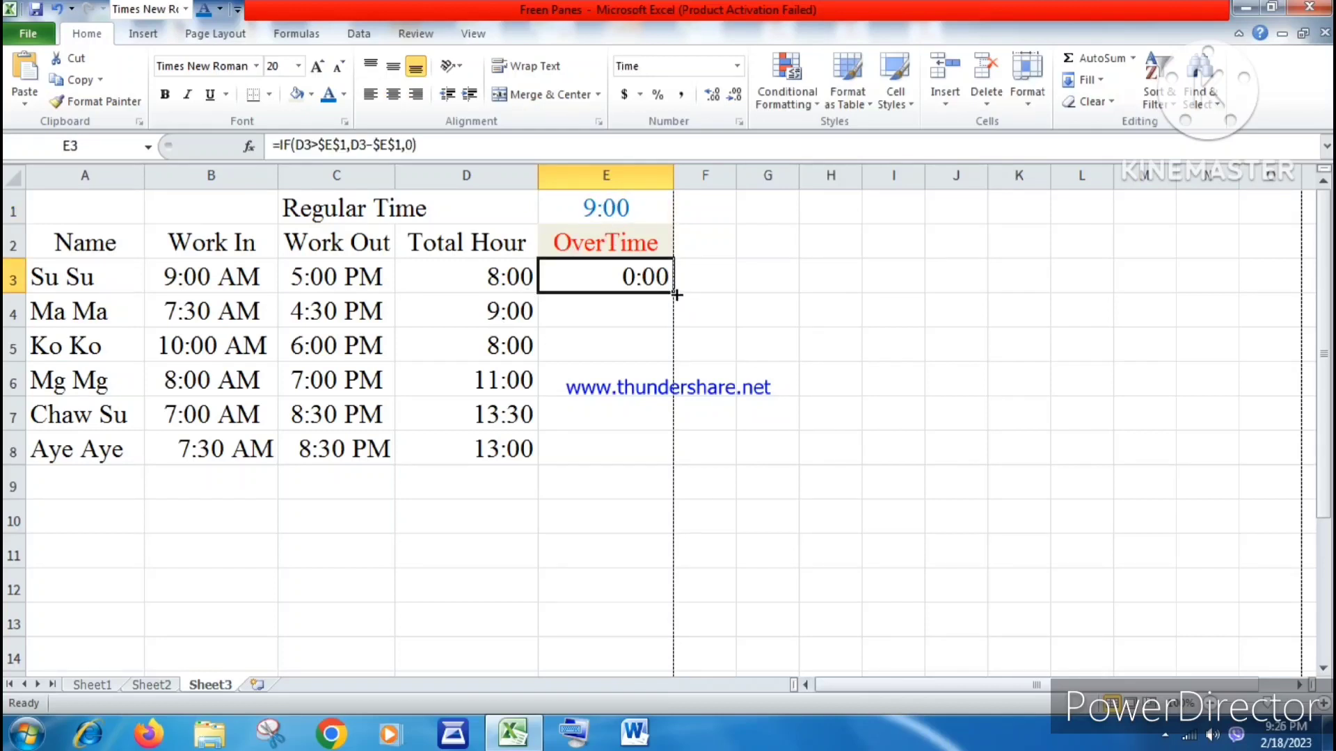
{"action": "left_click_drag", "start_coordinate": [678, 294], "coordinate": [670, 456]}
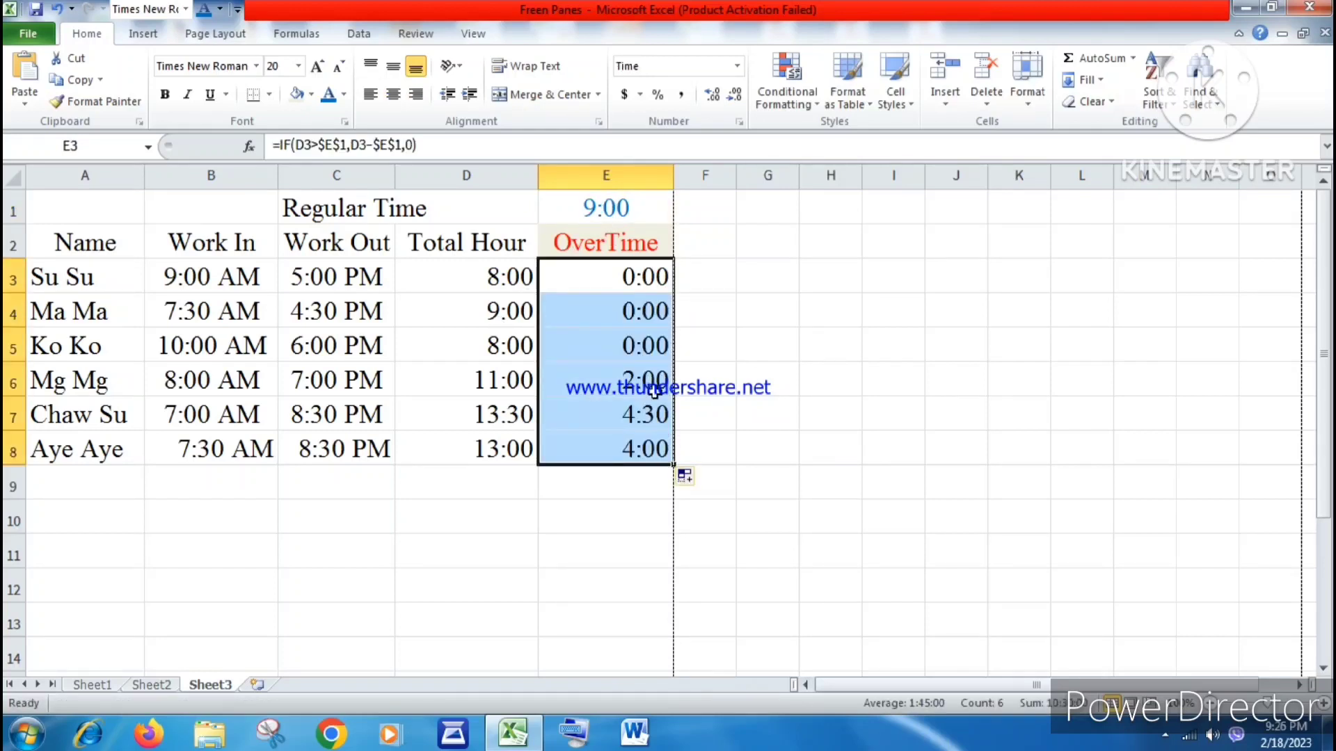
Compare the OverTime results in rows 4 to 7 with the total hours and the regular time in E1.
{"action": "left_click", "coordinate": [501, 348]}
{"action": "left_click", "coordinate": [600, 346]}
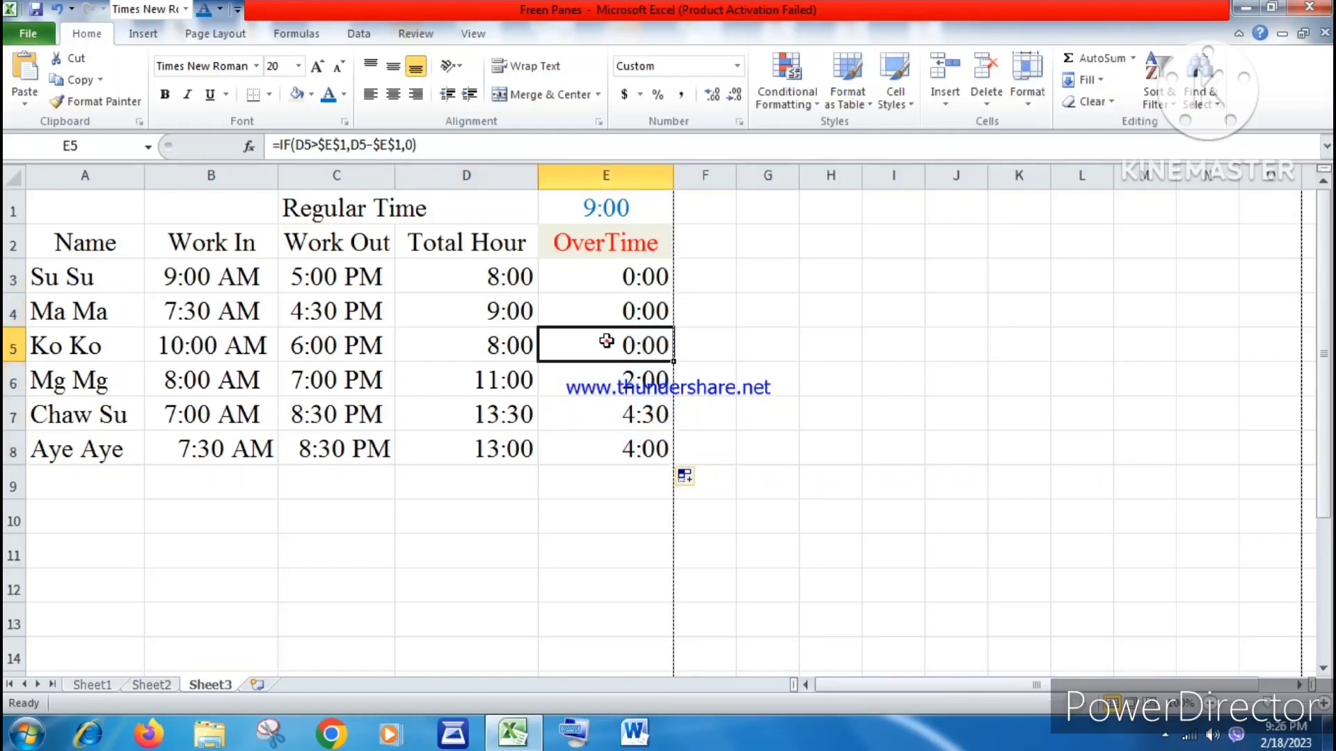
{"action": "left_click", "coordinate": [503, 309]}
{"action": "left_click", "coordinate": [587, 200]}
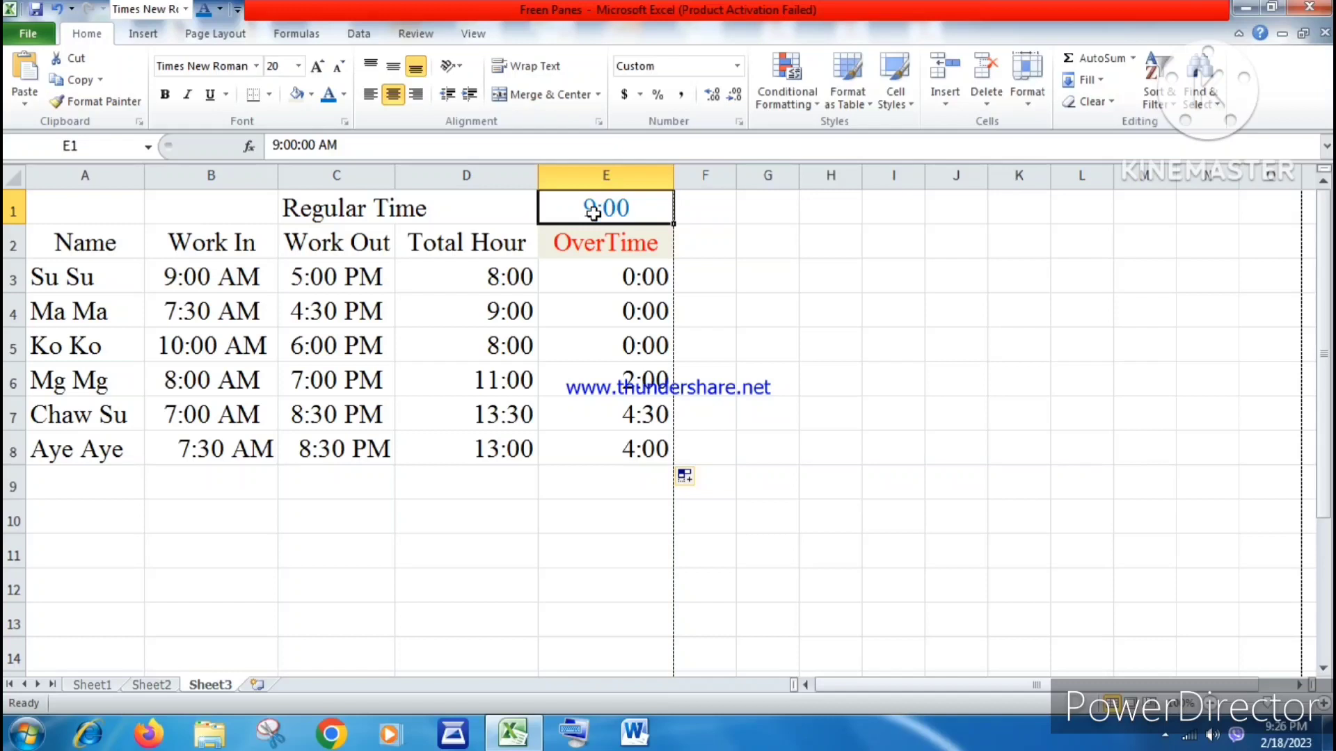
{"action": "left_click", "coordinate": [514, 369]}
{"action": "left_click", "coordinate": [646, 380]}
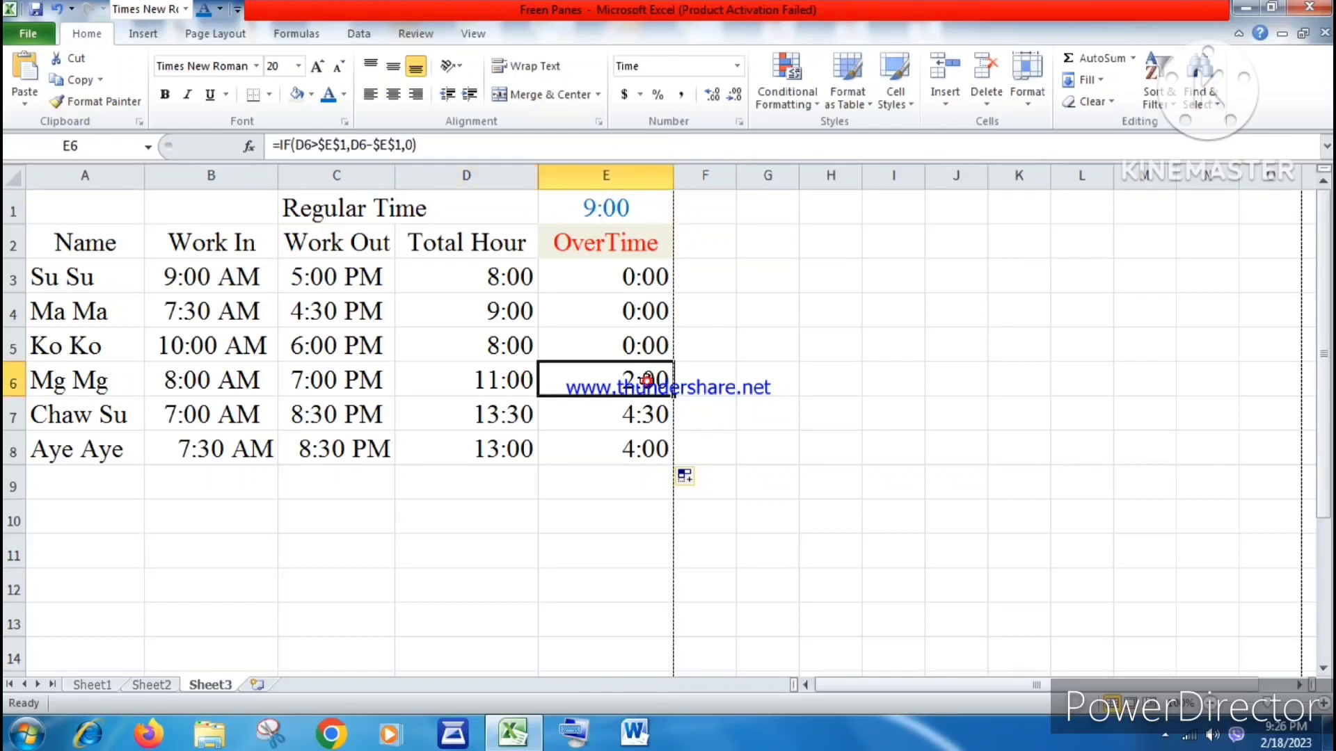
{"action": "left_click", "coordinate": [479, 422]}
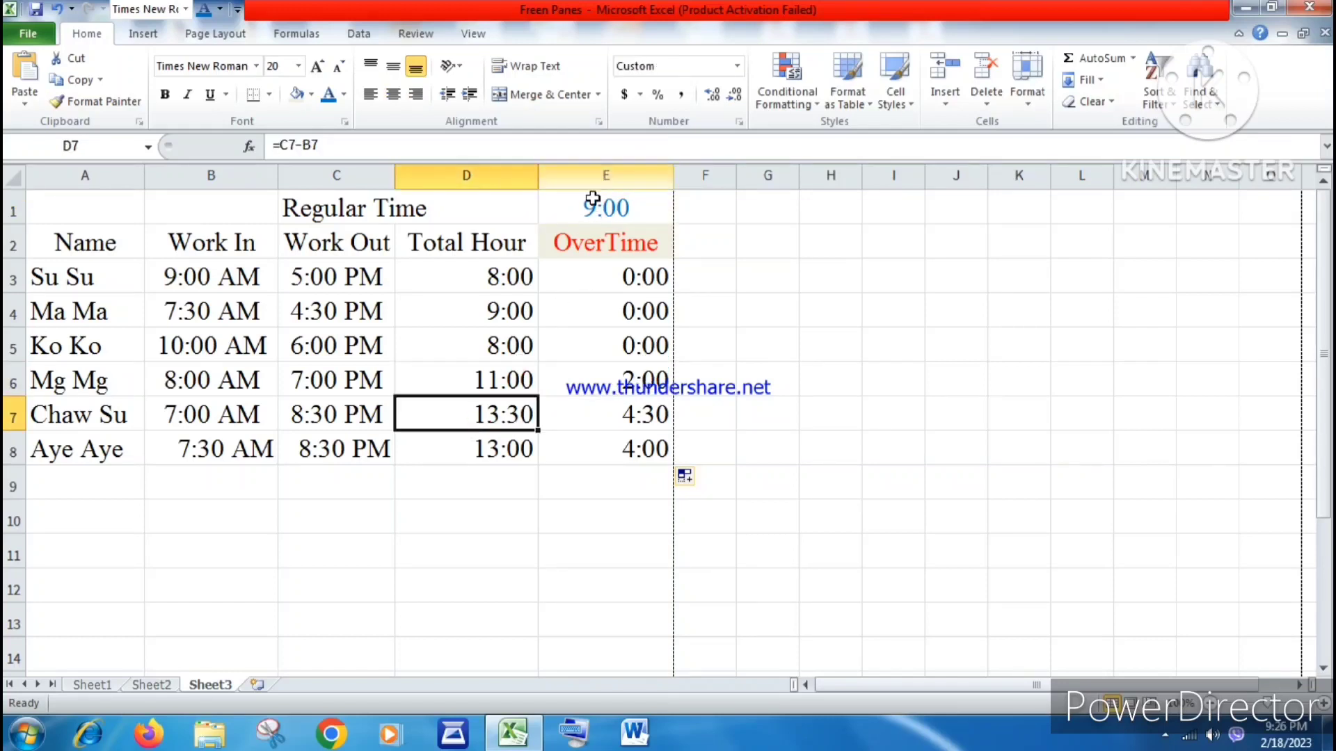
{"action": "left_click", "coordinate": [589, 204]}
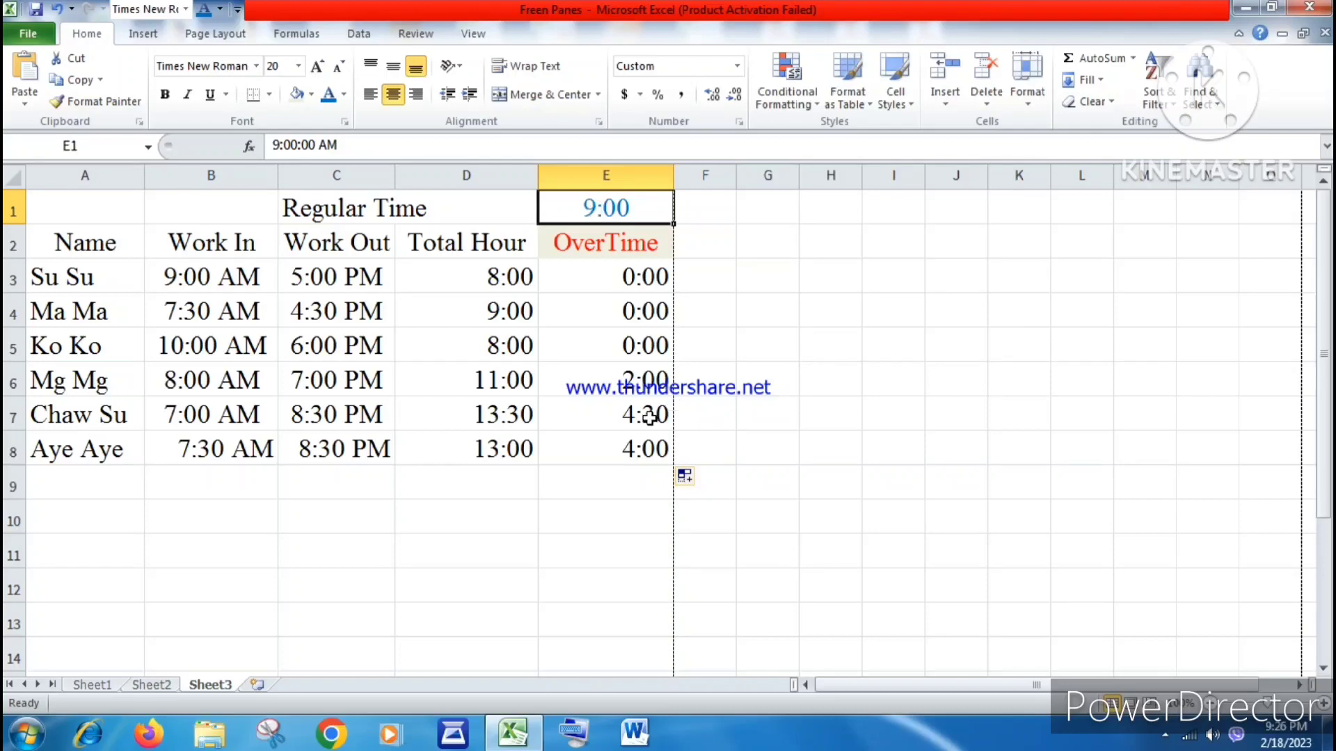
Check the OverTime results in rows 7 and 8 against the total hours, dismissing the Windows color scheme prompt.
{"action": "left_click", "coordinate": [649, 417]}
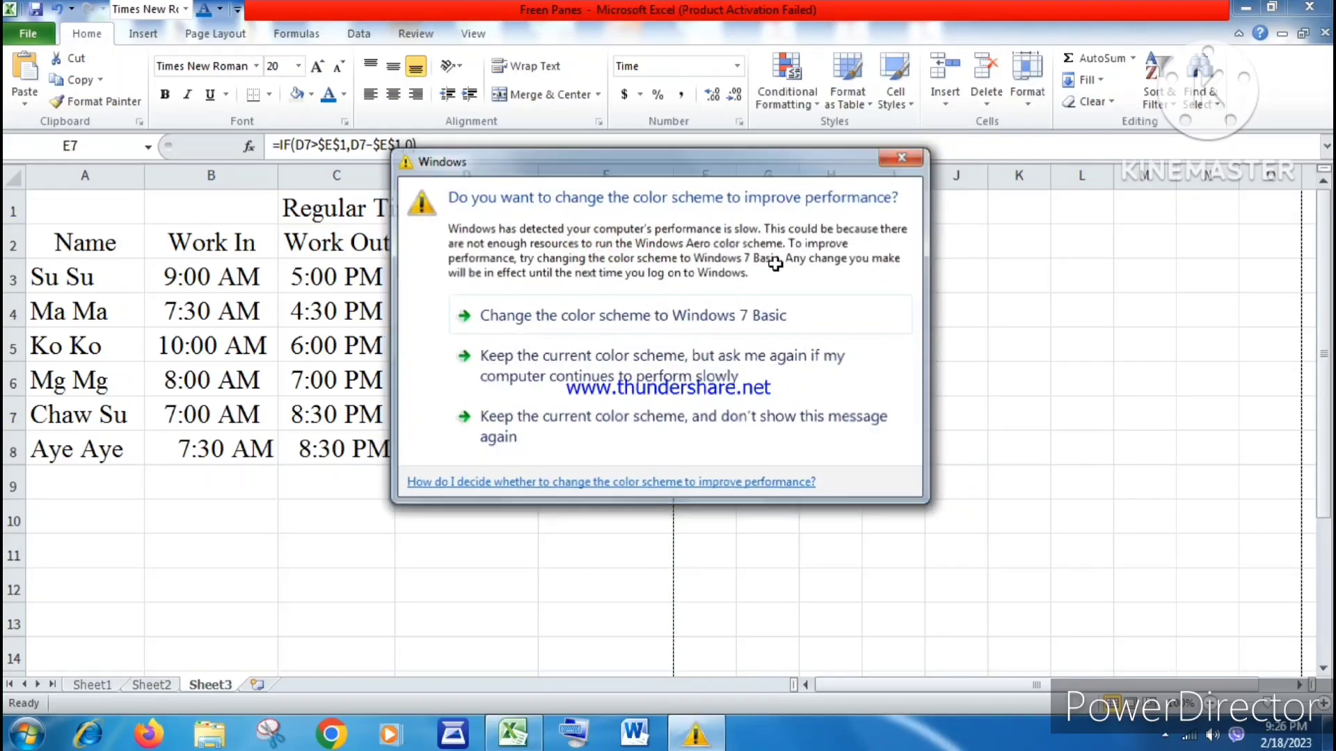
{"action": "left_click", "coordinate": [896, 161]}
{"action": "left_click", "coordinate": [497, 453]}
{"action": "left_click", "coordinate": [608, 449]}
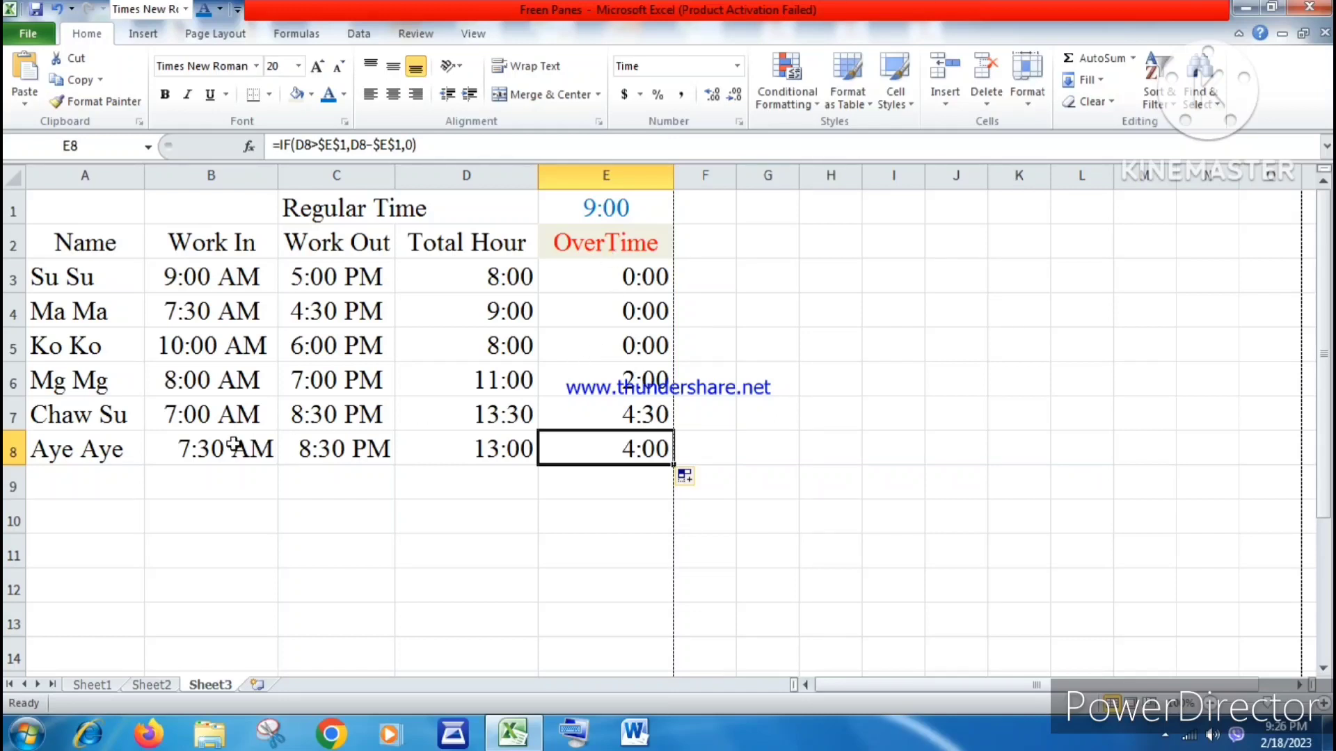
Enter another employee's name in cell A10 below the timesheet.
{"action": "scroll", "coordinate": [439, 507], "scroll_direction": "down", "scroll_amount": 1}
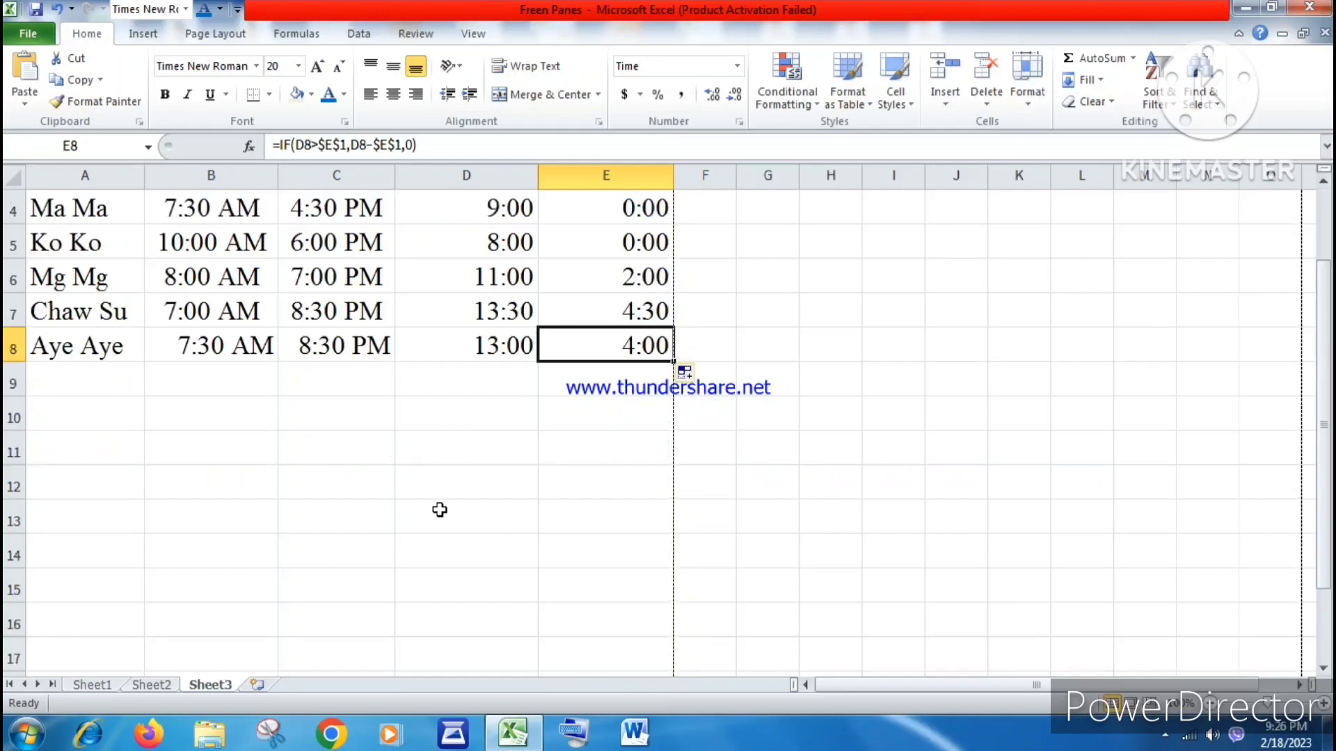
{"action": "left_click", "coordinate": [201, 418]}
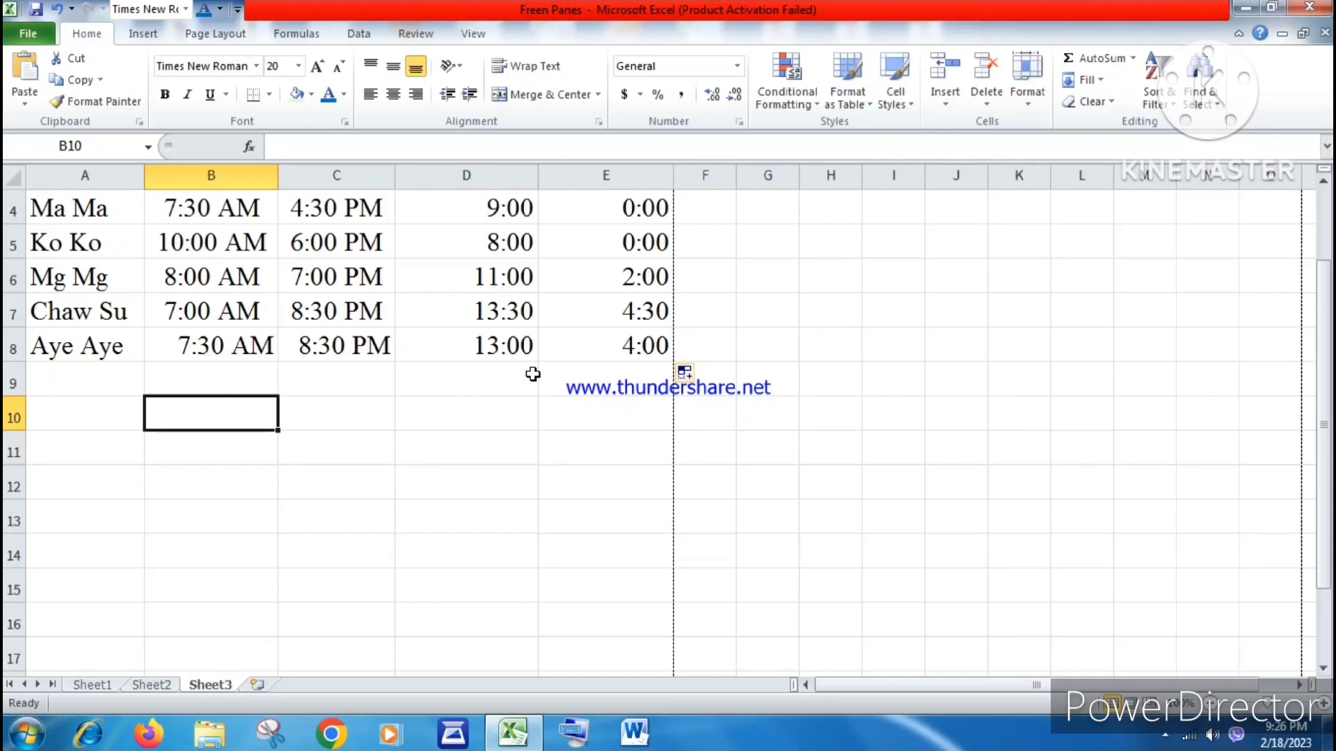
{"action": "left_click", "coordinate": [208, 346]}
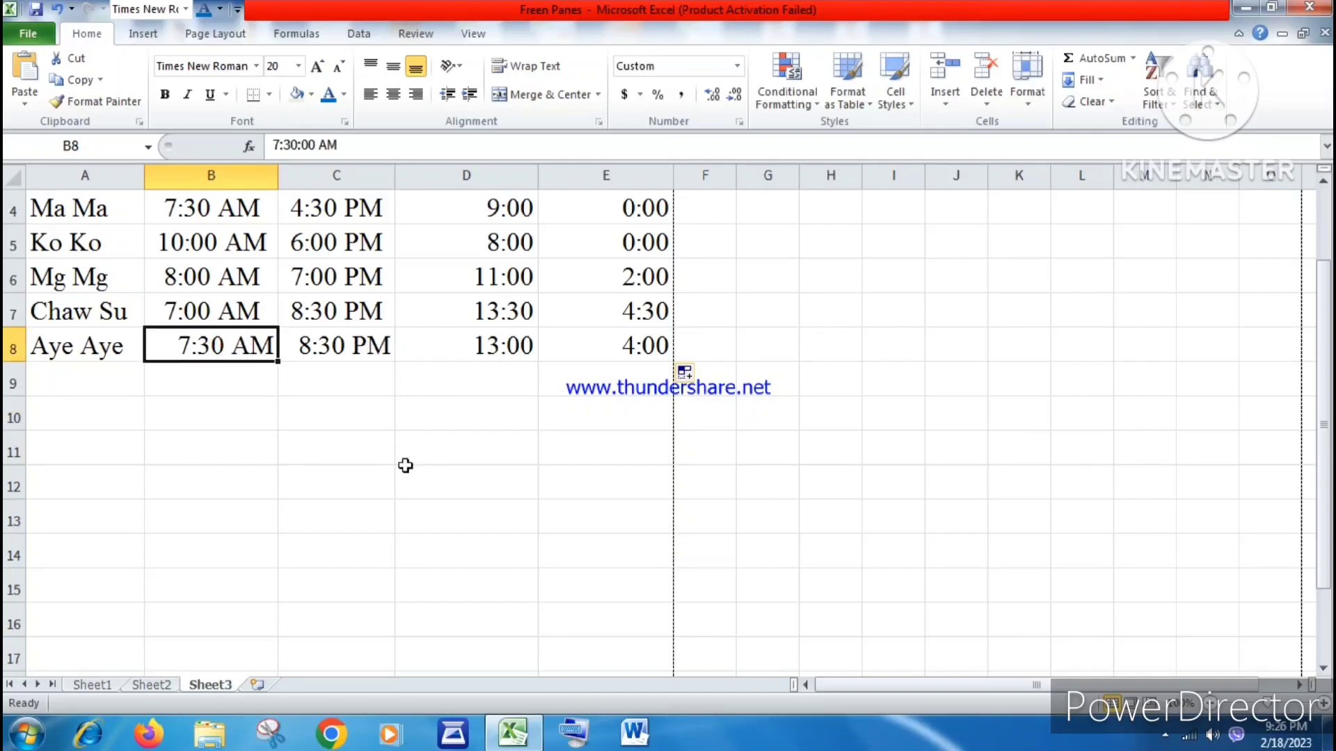
{"action": "key", "text": "Down"}
{"action": "key", "text": "Down"}
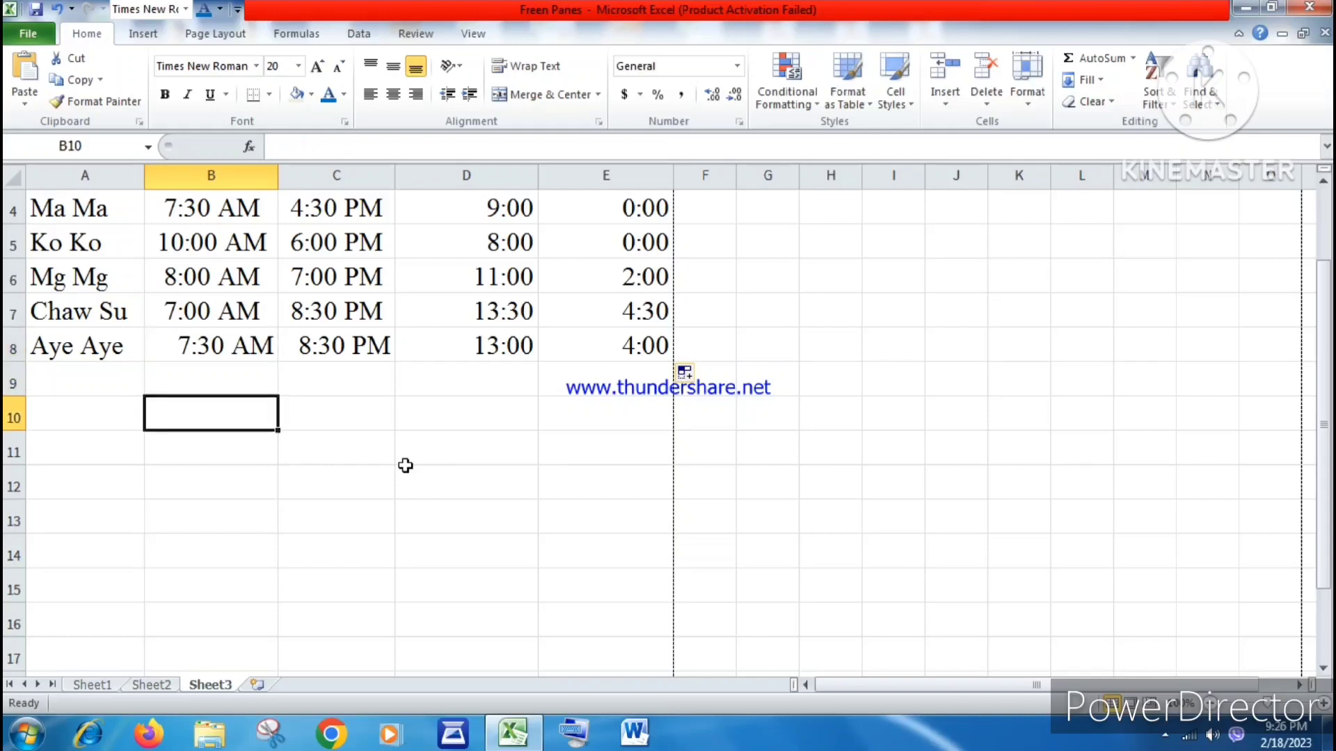
{"action": "key", "text": "Left"}
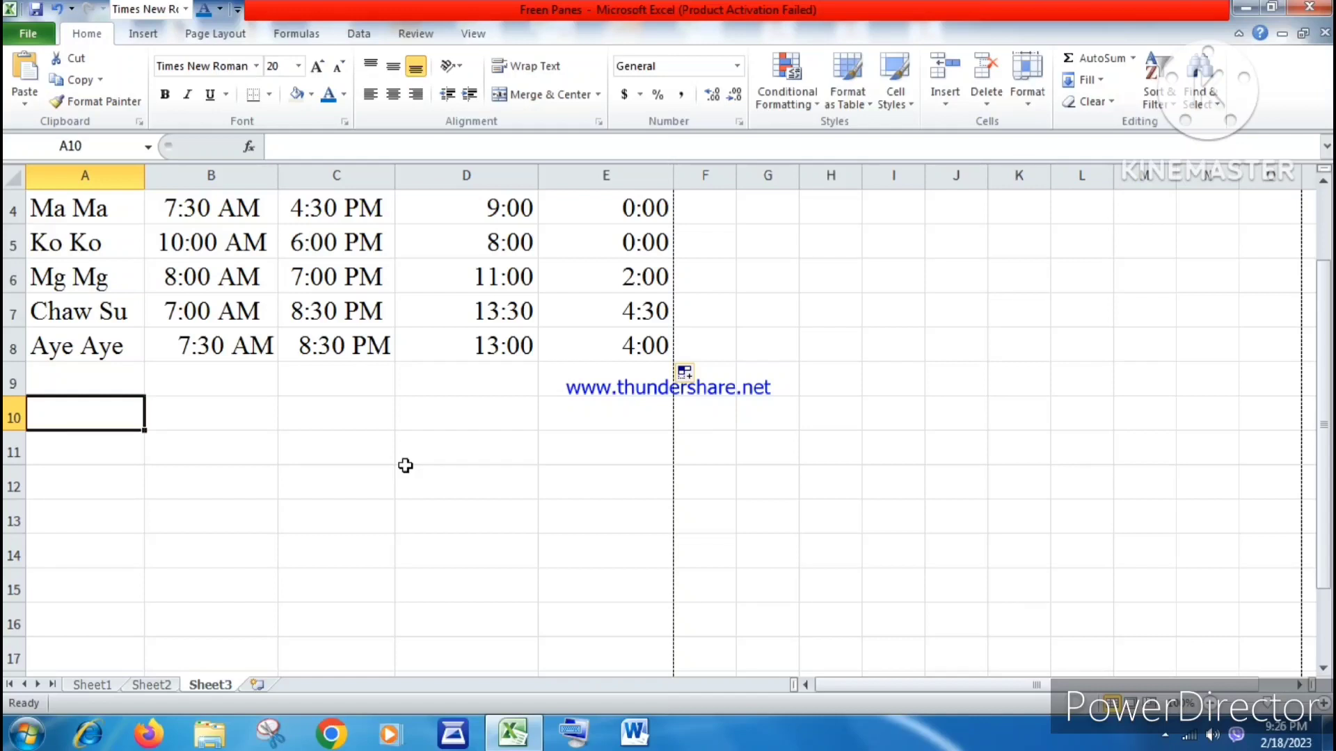
{"action": "type", "text": "Mt"}
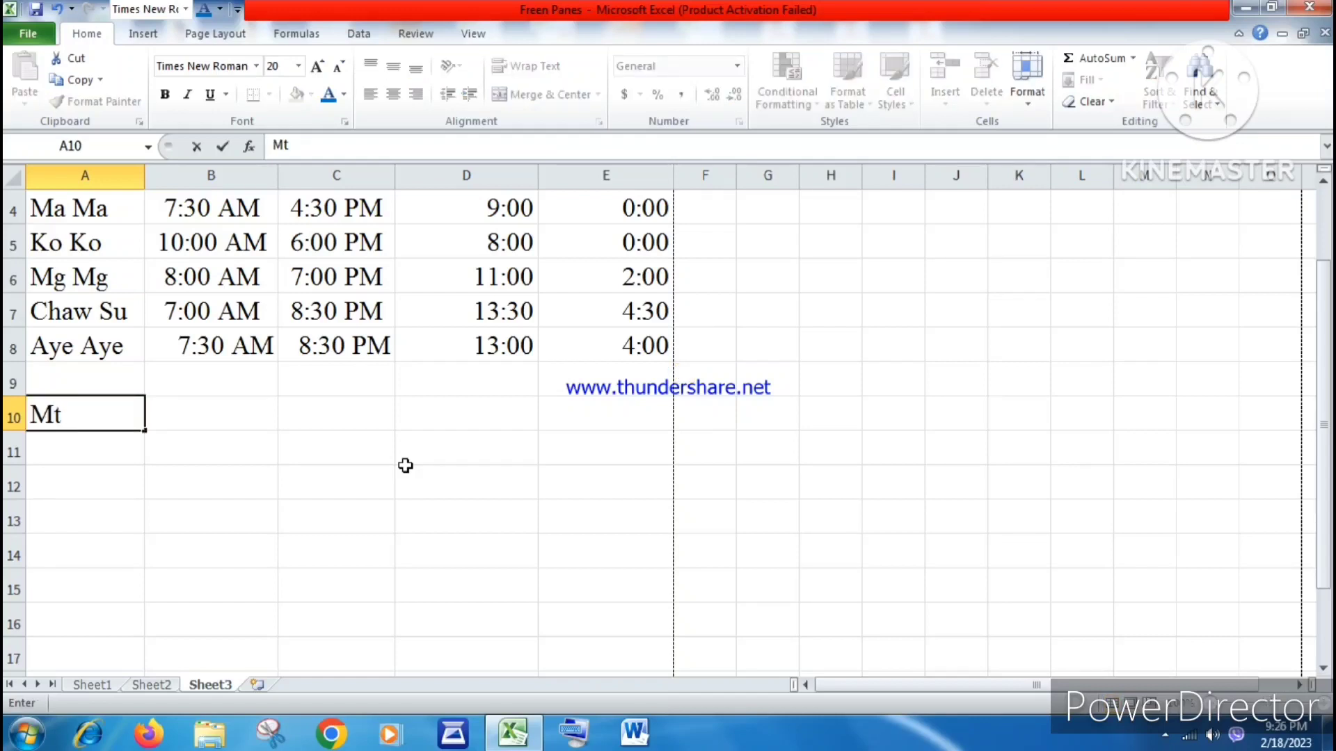
{"action": "key", "text": "BackSpace"}
{"action": "type", "text": "g Aye"}
{"action": "key", "text": "Tab"}
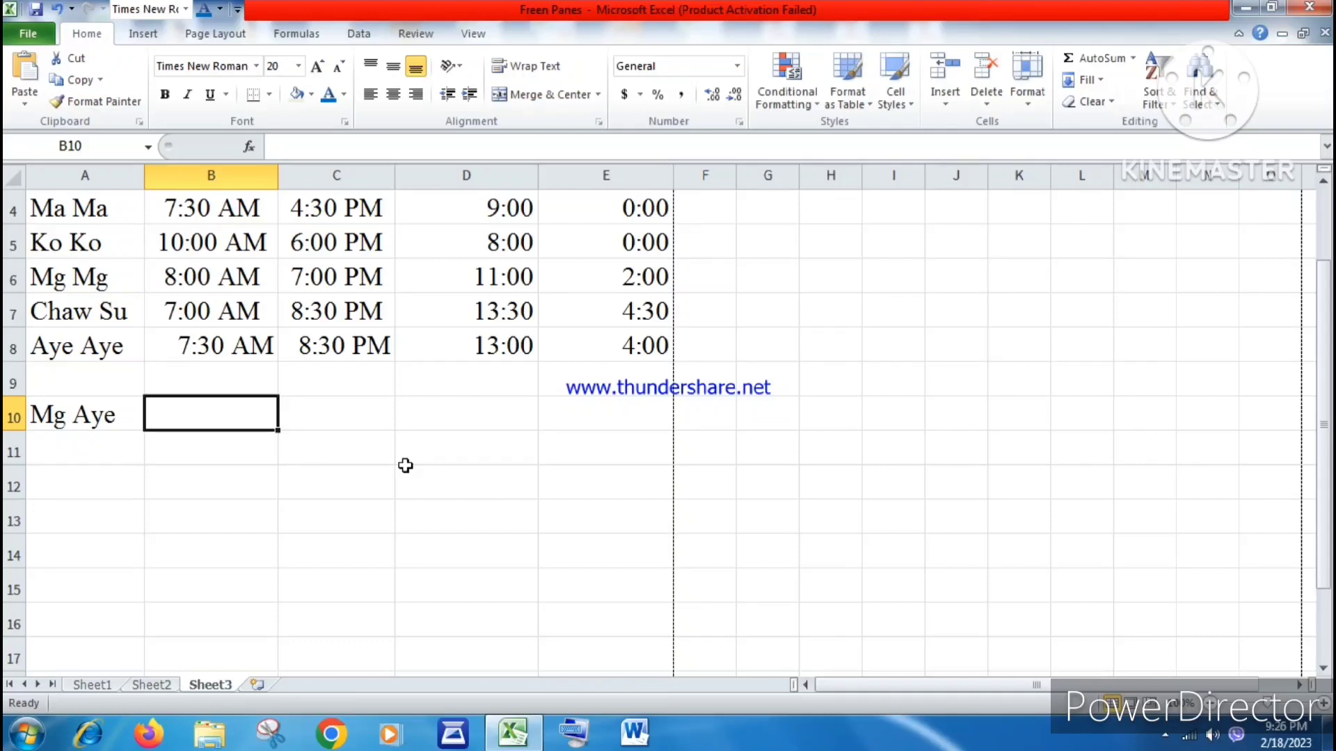
Enter 8:00am as the work-in time in B10 and 9:00pm as the work-out time in C10.
{"action": "type", "text": "8"}
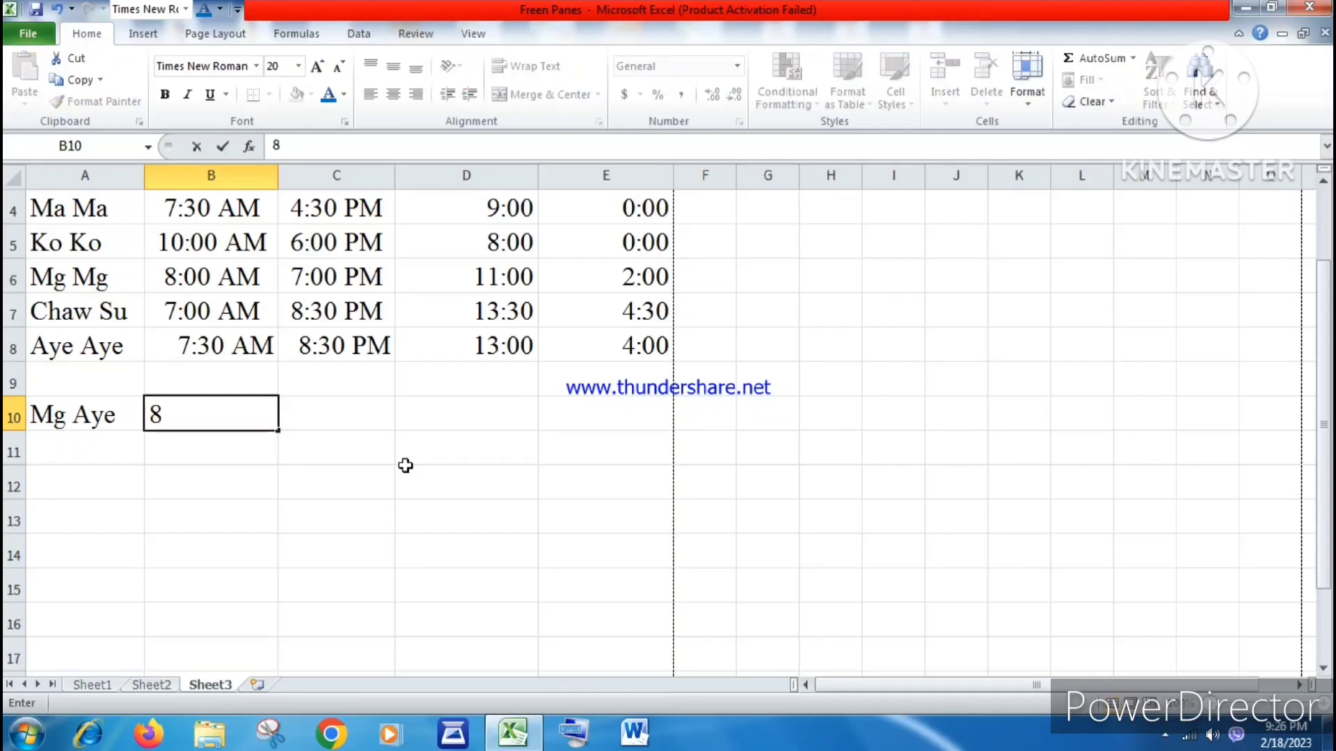
{"action": "type", "text": ":00am"}
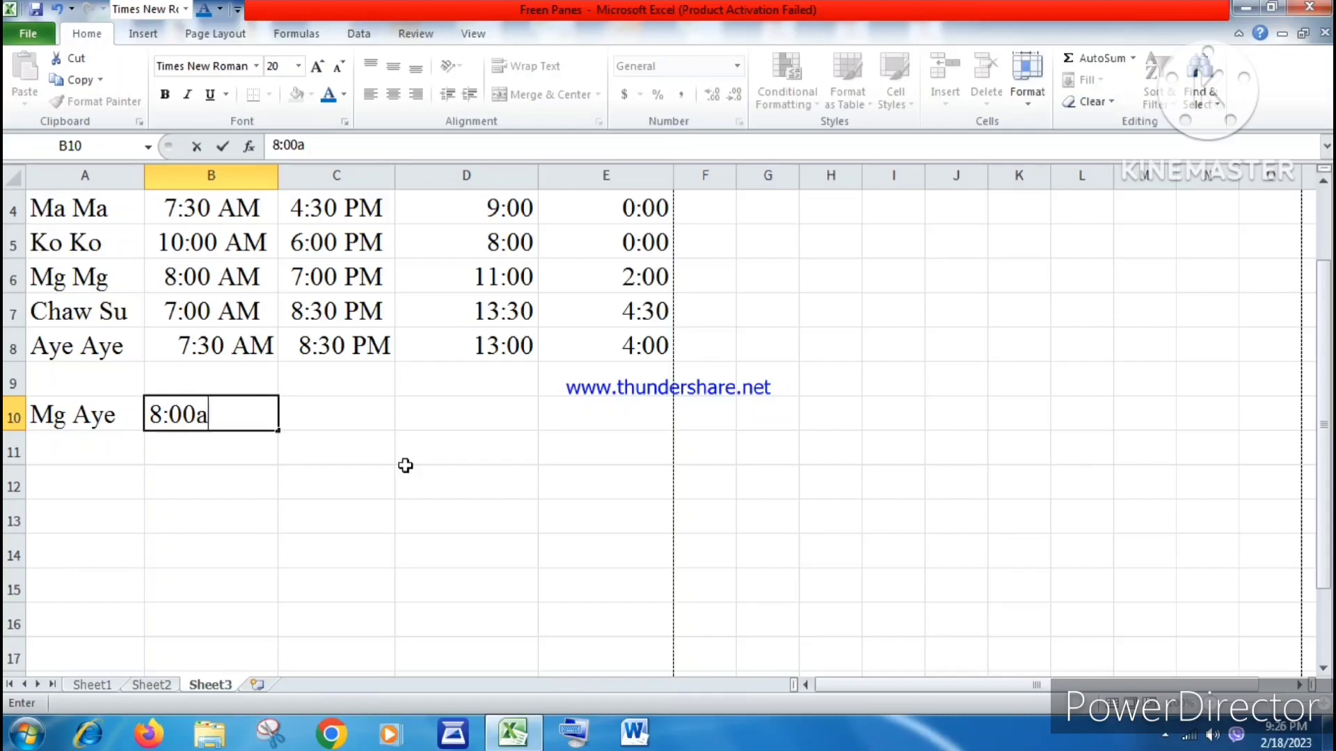
{"action": "key", "text": "Tab"}
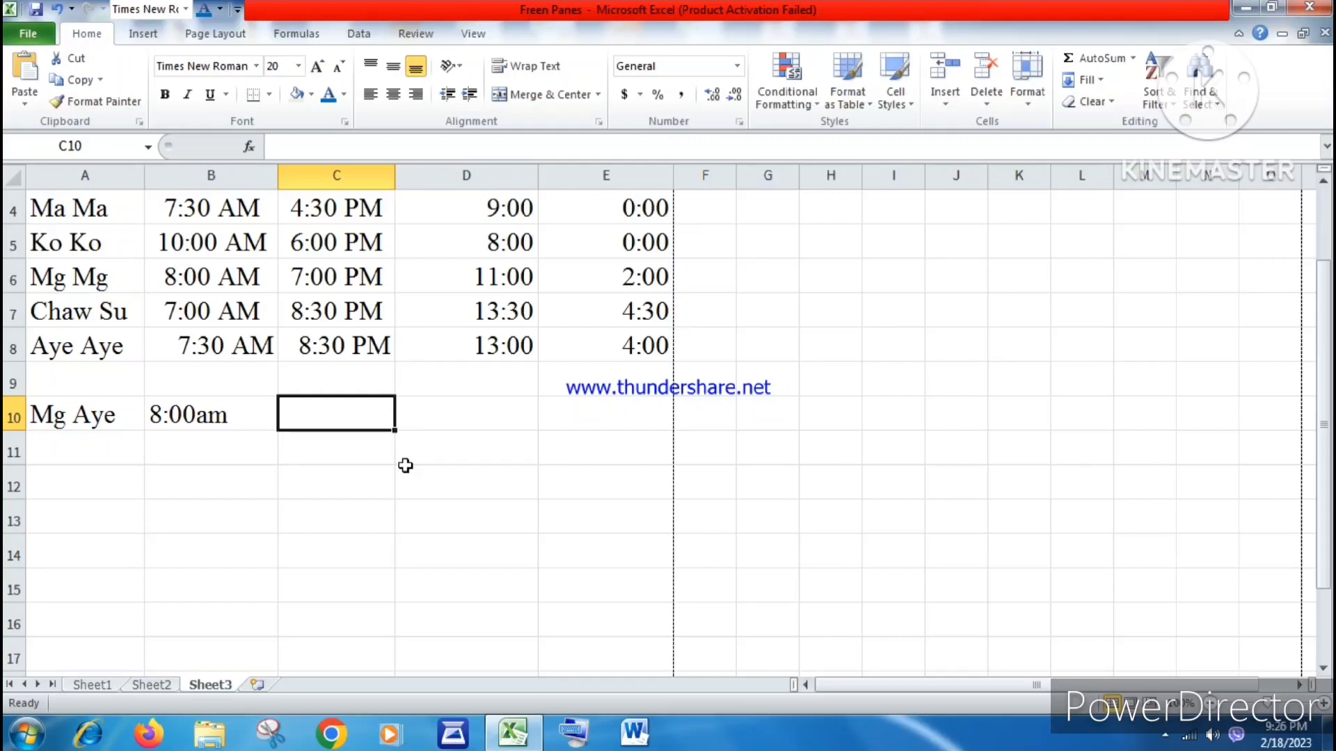
{"action": "type", "text": "9:00"}
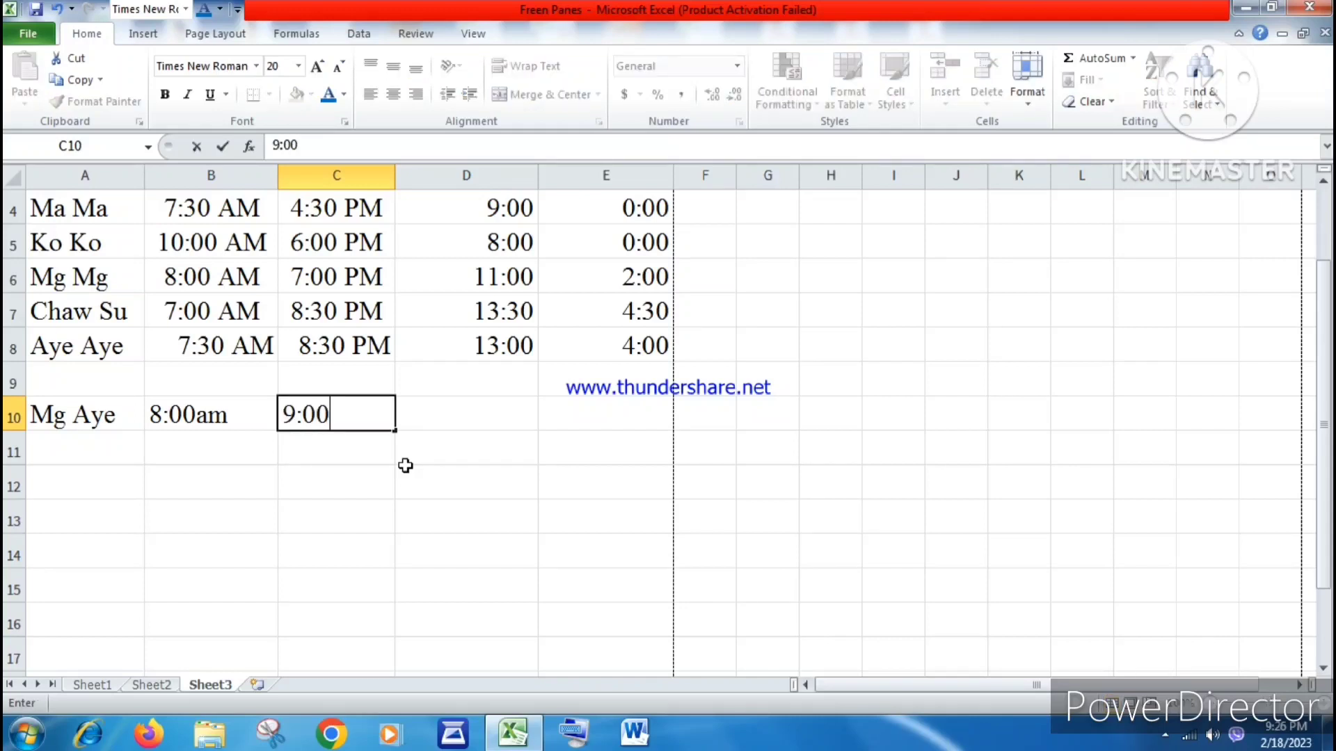
{"action": "type", "text": "pm"}
{"action": "key", "text": "Tab"}
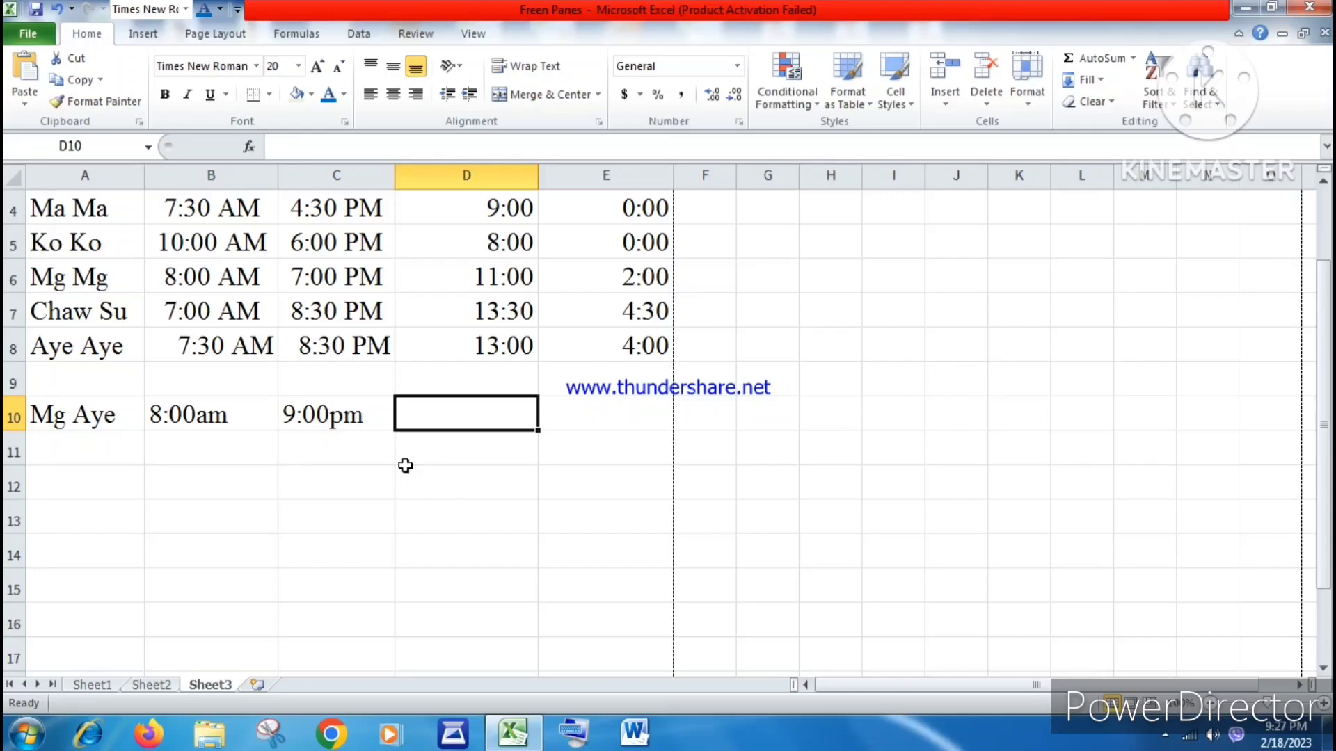
Try to calculate the total hours in D10 with =C10-B10, and clear the cell again.
{"action": "type", "text": "="}
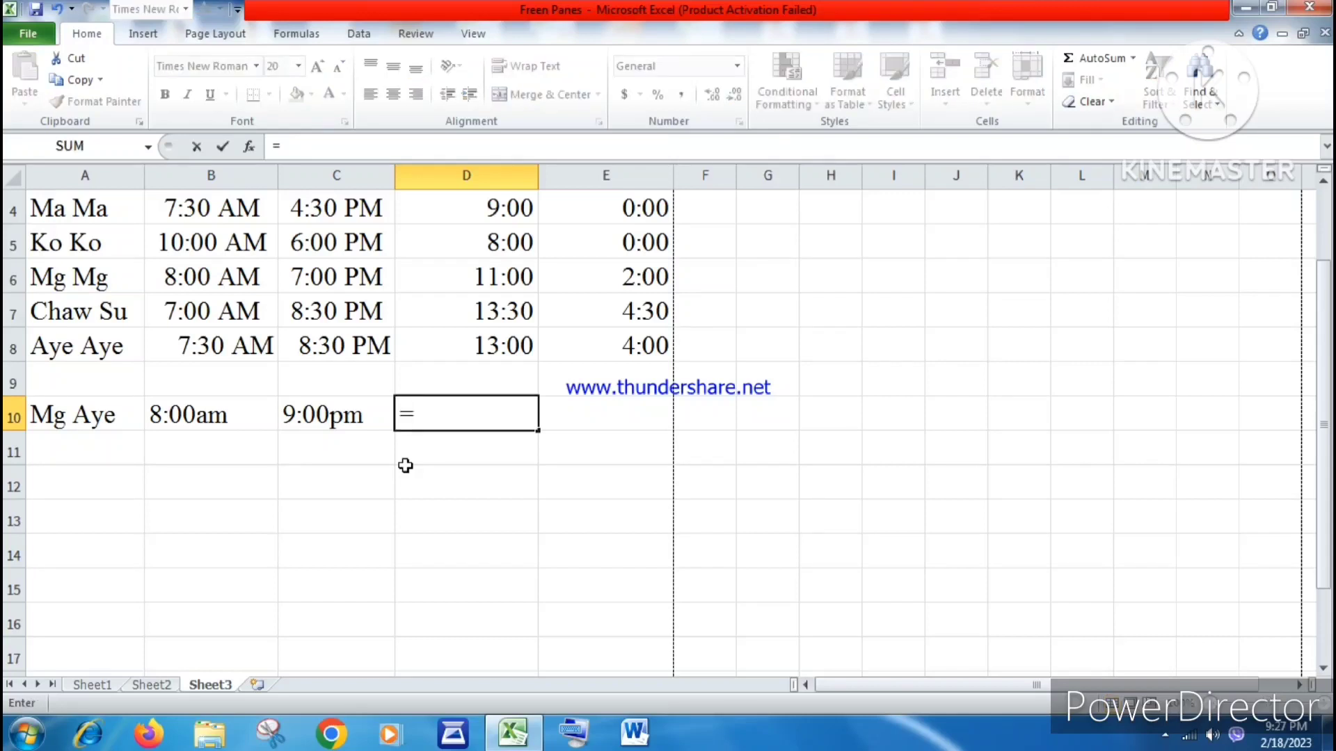
{"action": "left_click", "coordinate": [346, 419]}
{"action": "type", "text": "-"}
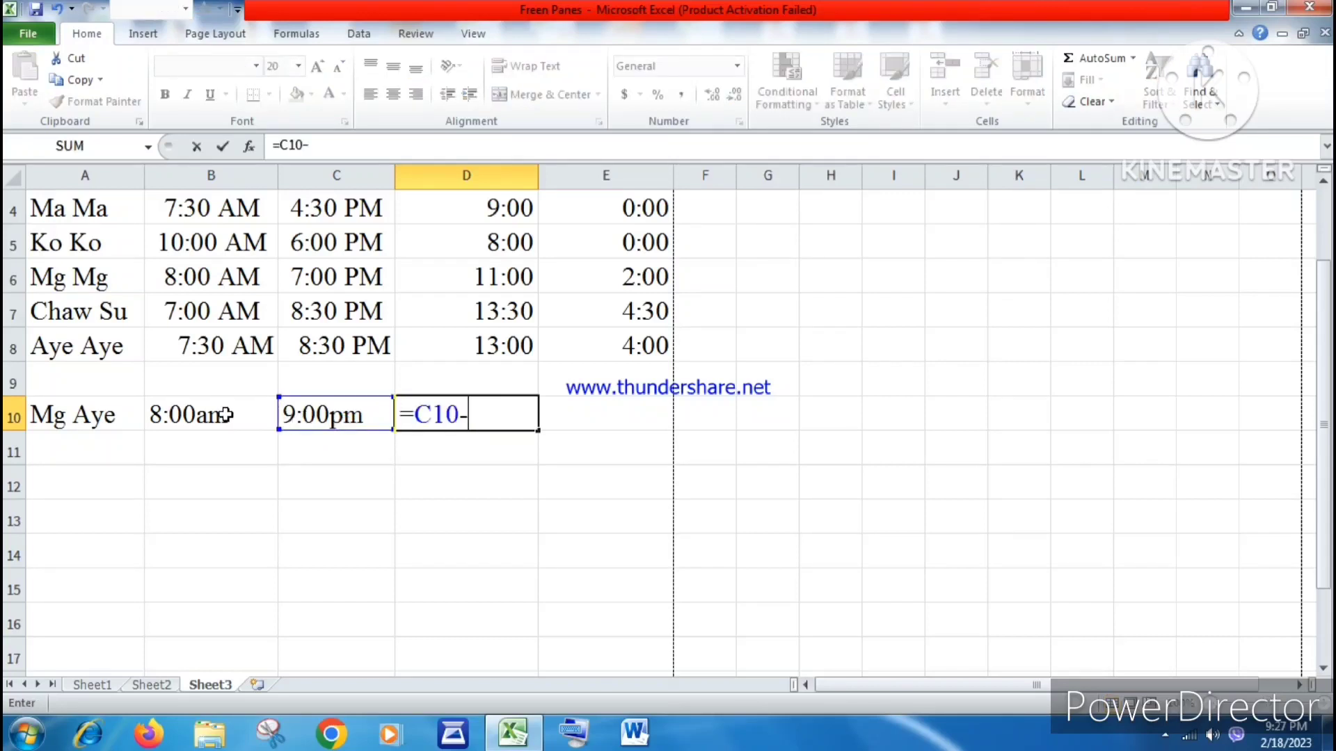
{"action": "left_click", "coordinate": [223, 415]}
{"action": "key", "text": "Return"}
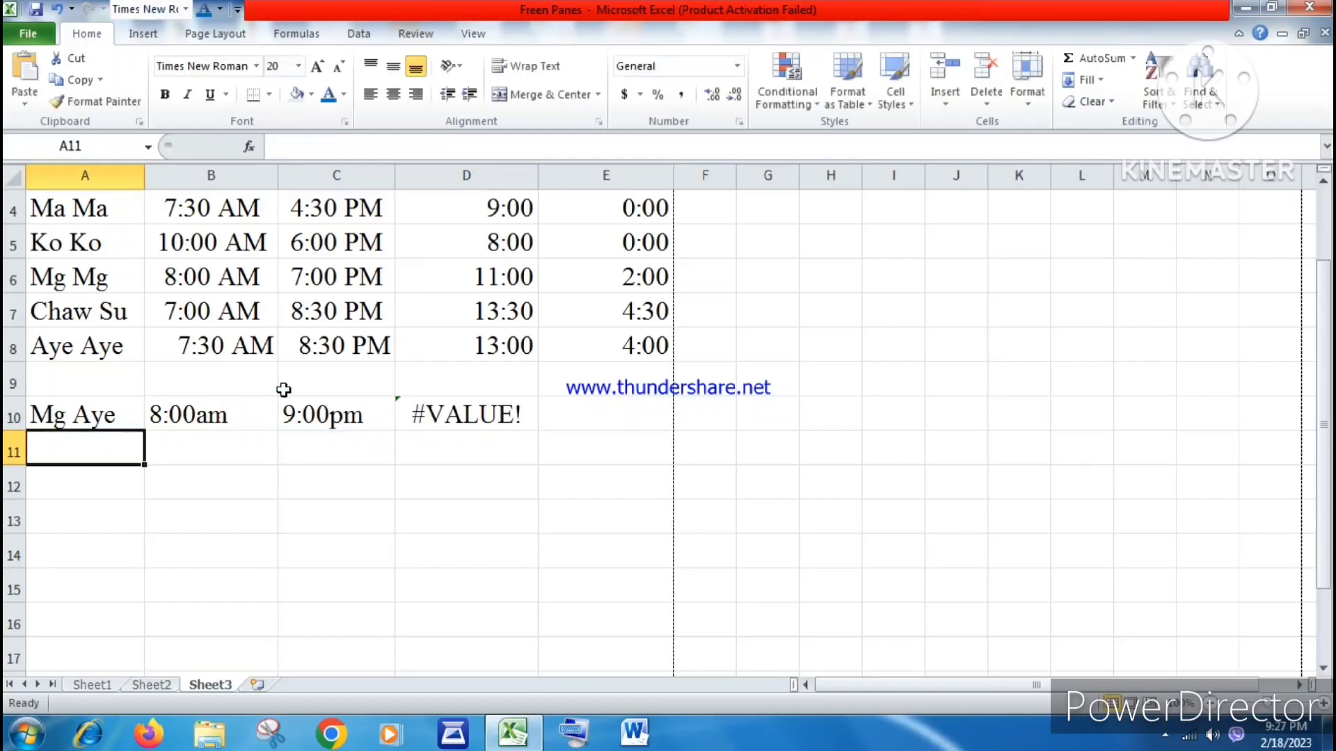
{"action": "left_click", "coordinate": [498, 416]}
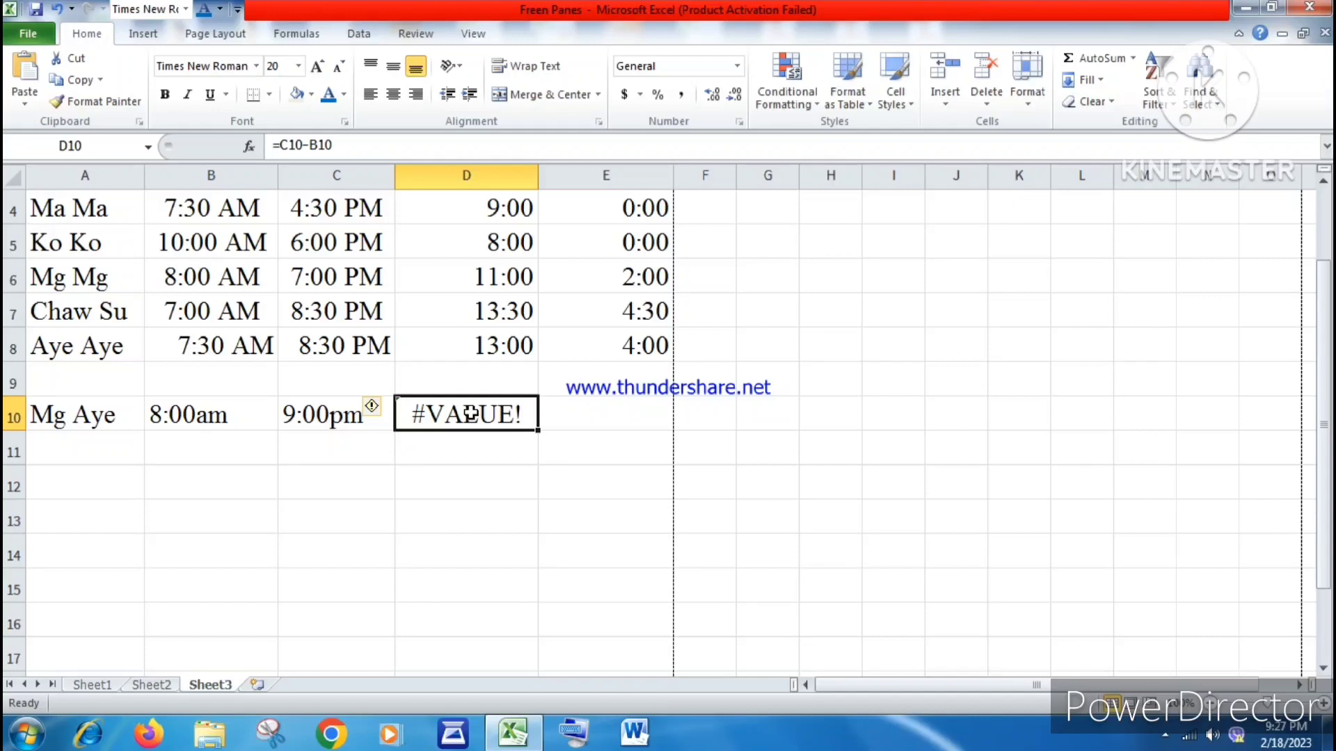
{"action": "key", "text": "Delete"}
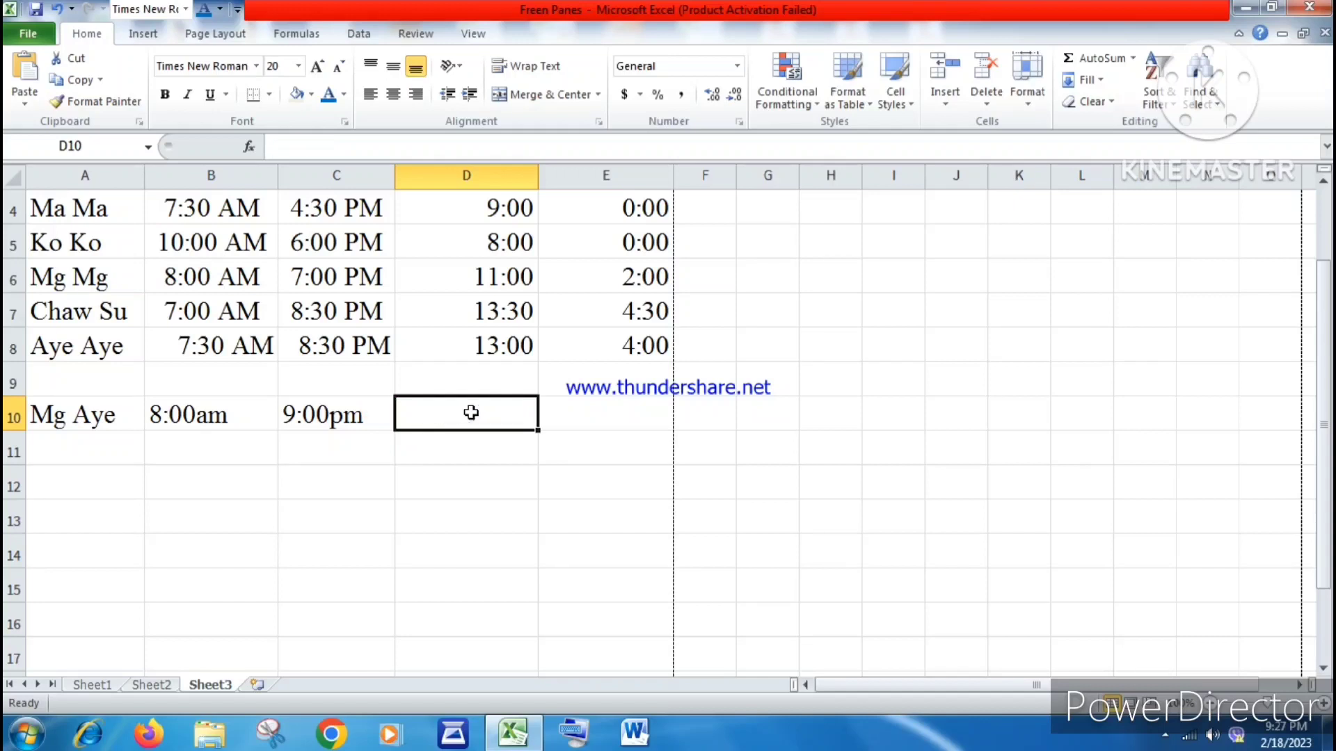
Insert a space before am in B10 and before pm in C10 so both entries are valid times.
{"action": "double_click", "coordinate": [197, 414]}
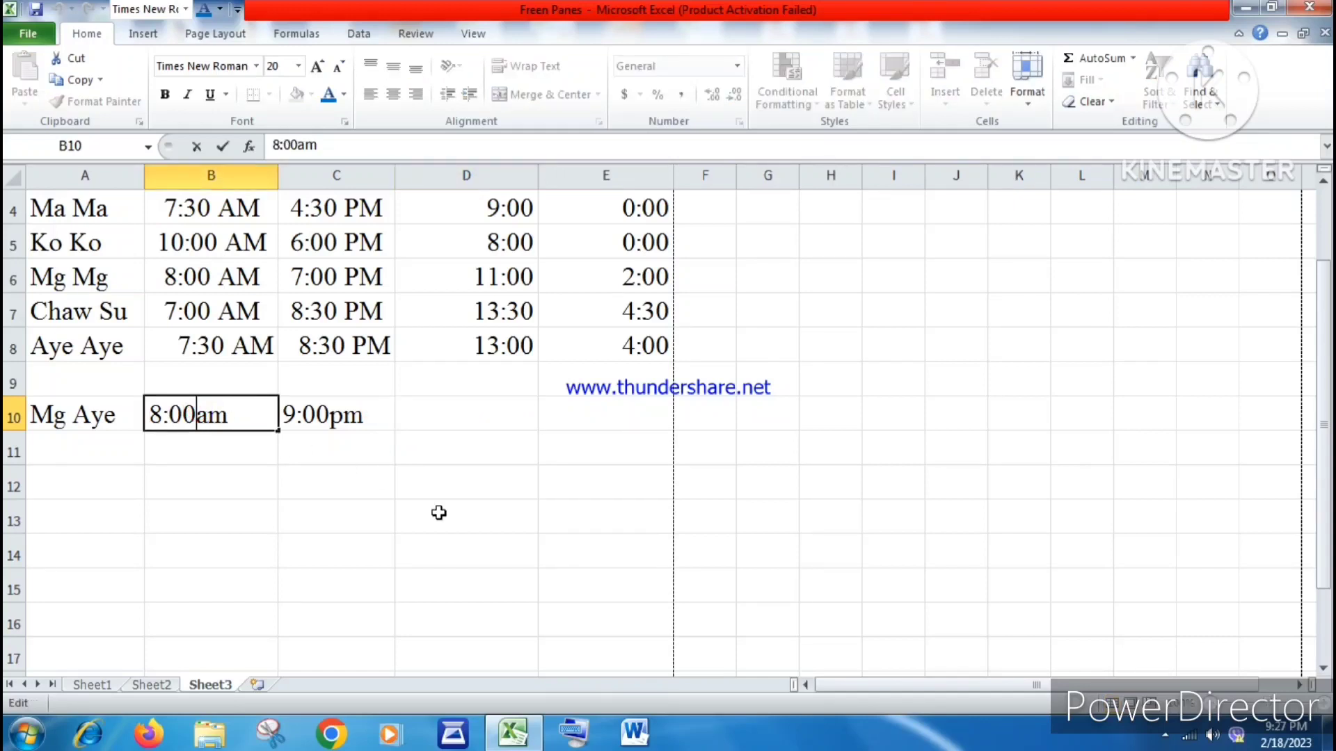
{"action": "key", "text": "Return"}
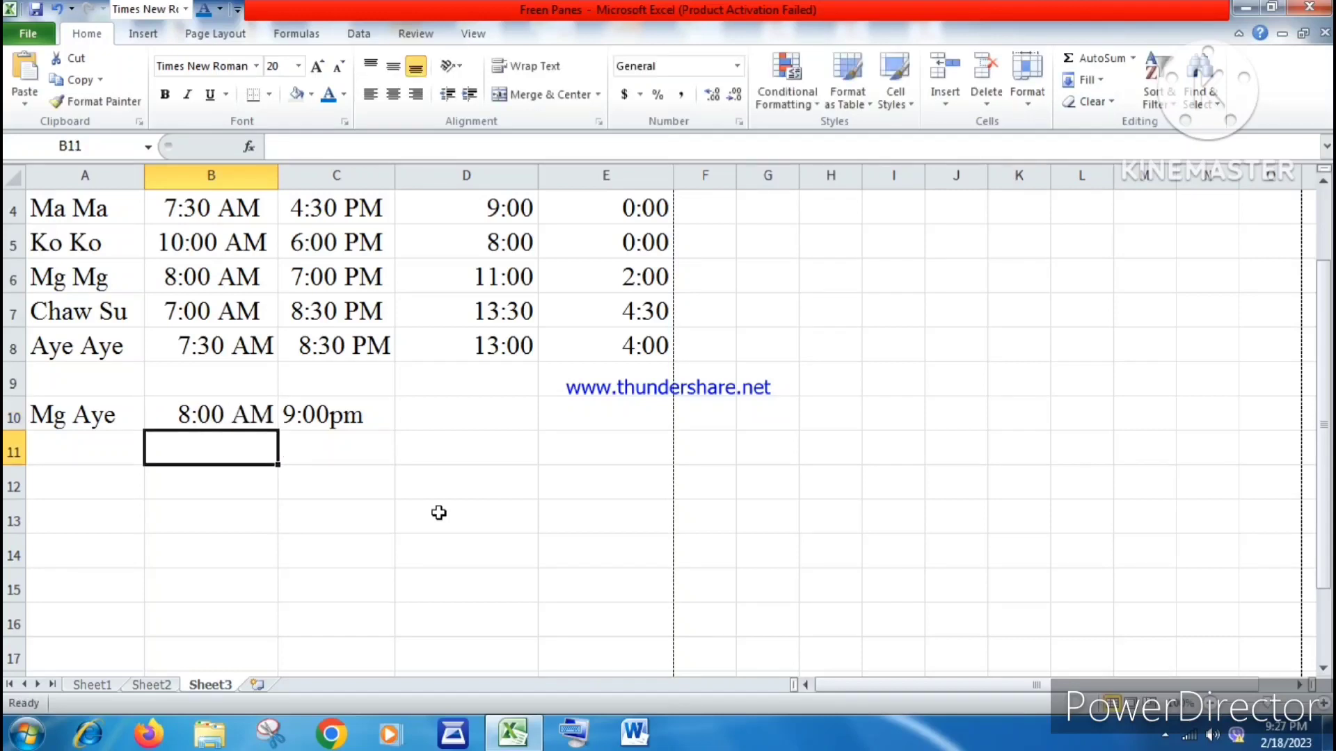
{"action": "key", "text": "Up"}
{"action": "key", "text": "Right"}
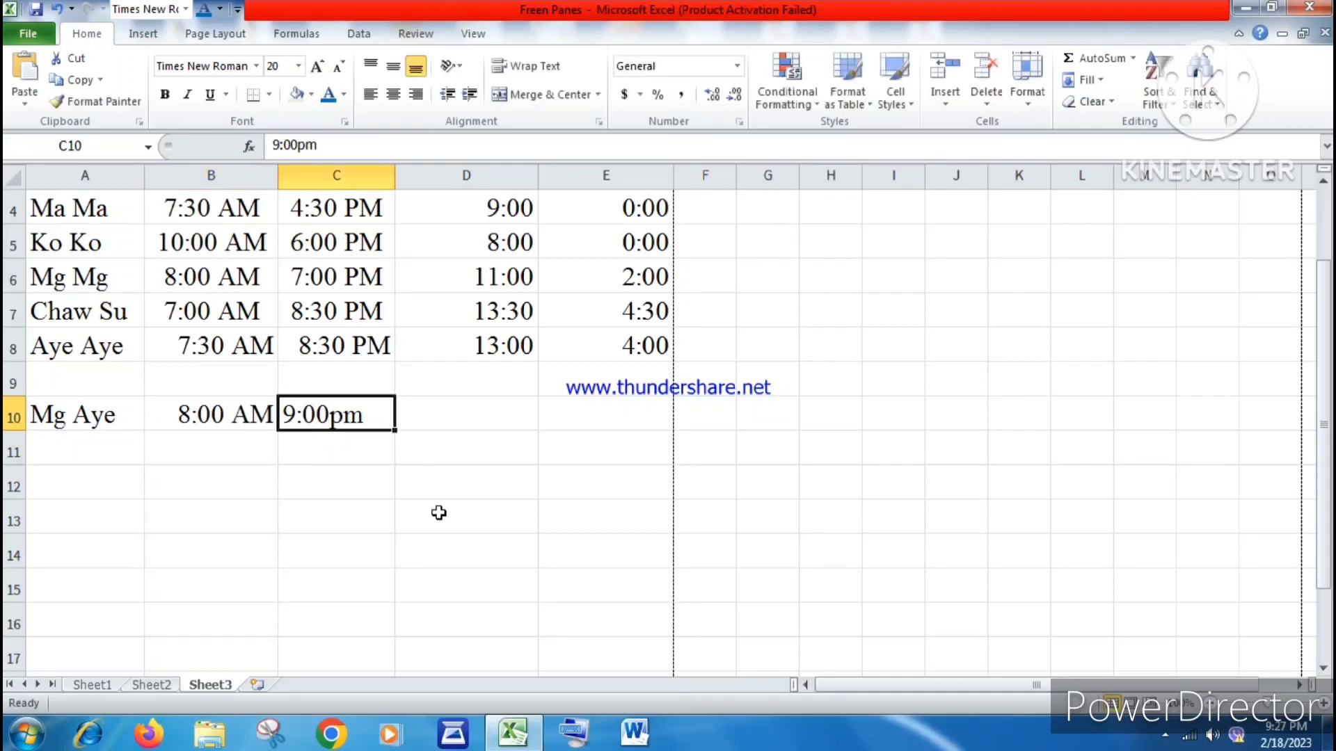
{"action": "key", "text": "F2"}
{"action": "key", "text": "Left"}
{"action": "key", "text": "Return"}
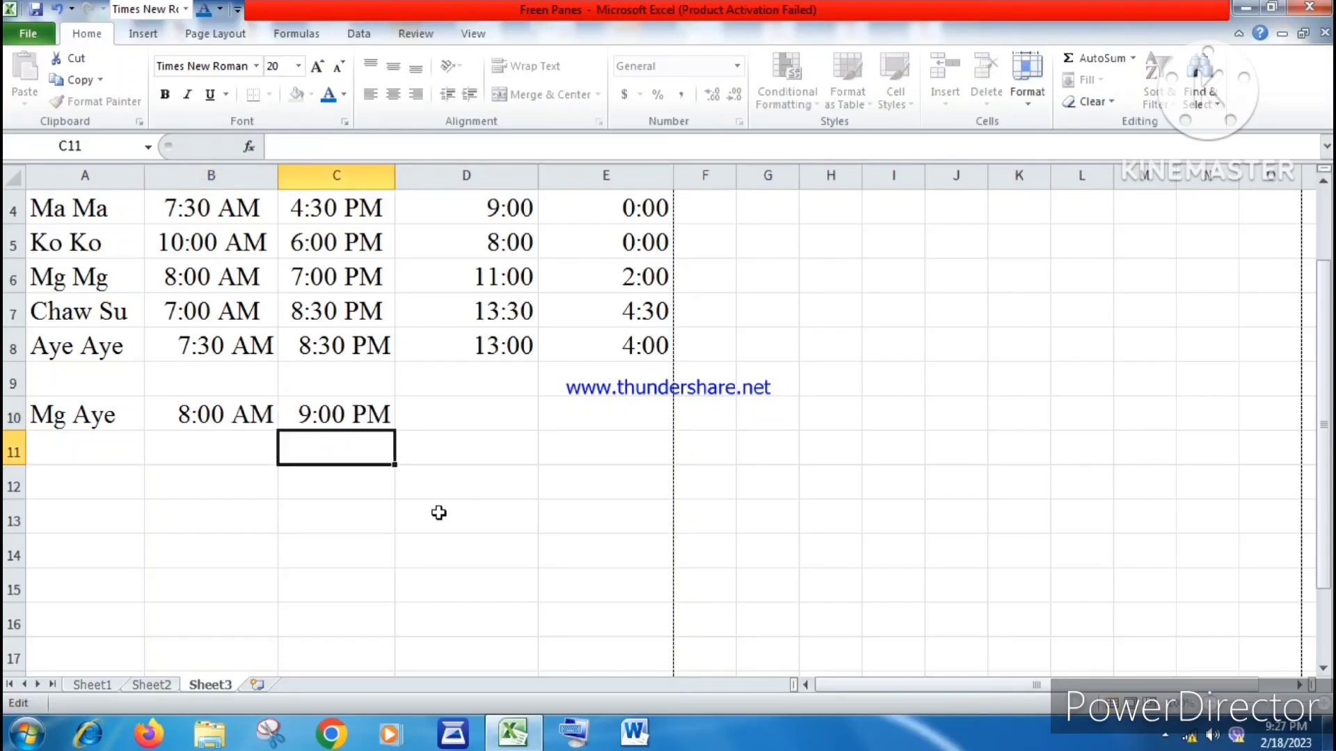
Calculate the total hours in D10 by subtracting the work-in time from the work-out time with =C10-B10.
{"action": "key", "text": "Up"}
{"action": "key", "text": "Right"}
{"action": "type", "text": "="}
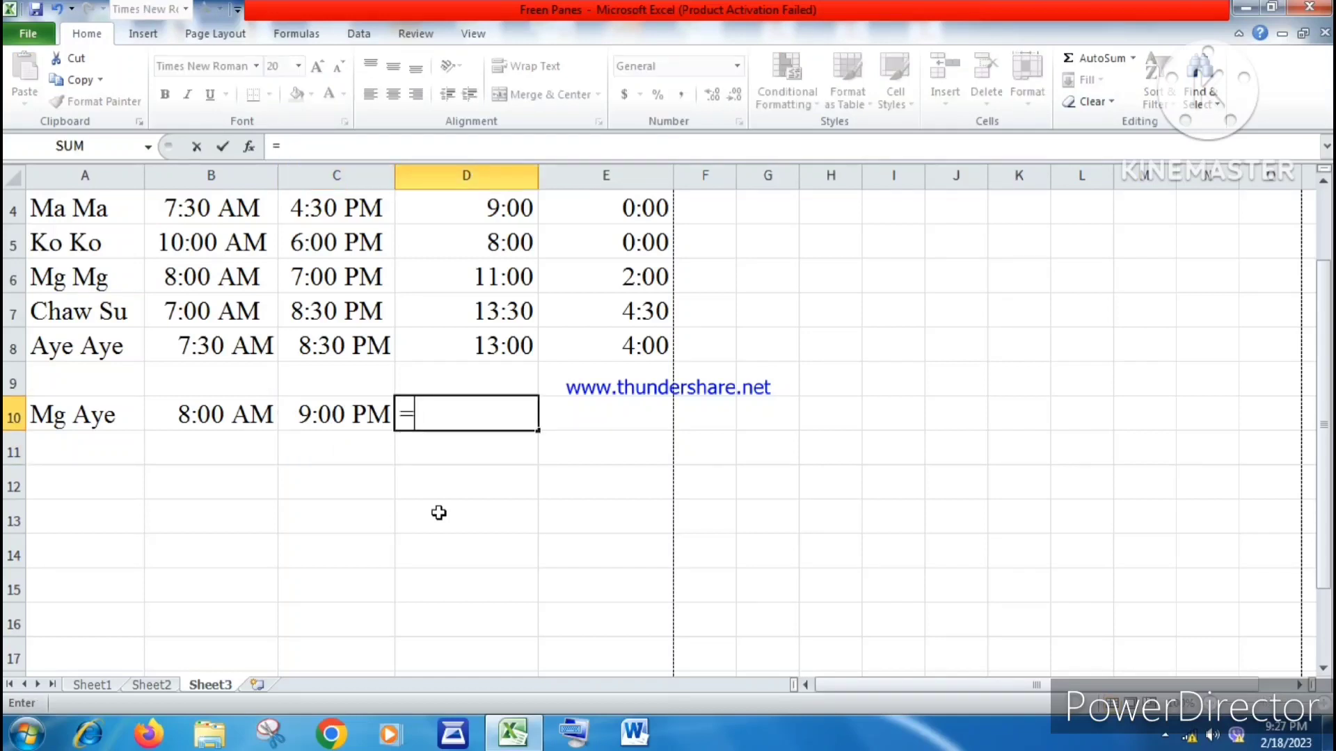
{"action": "left_click", "coordinate": [350, 413]}
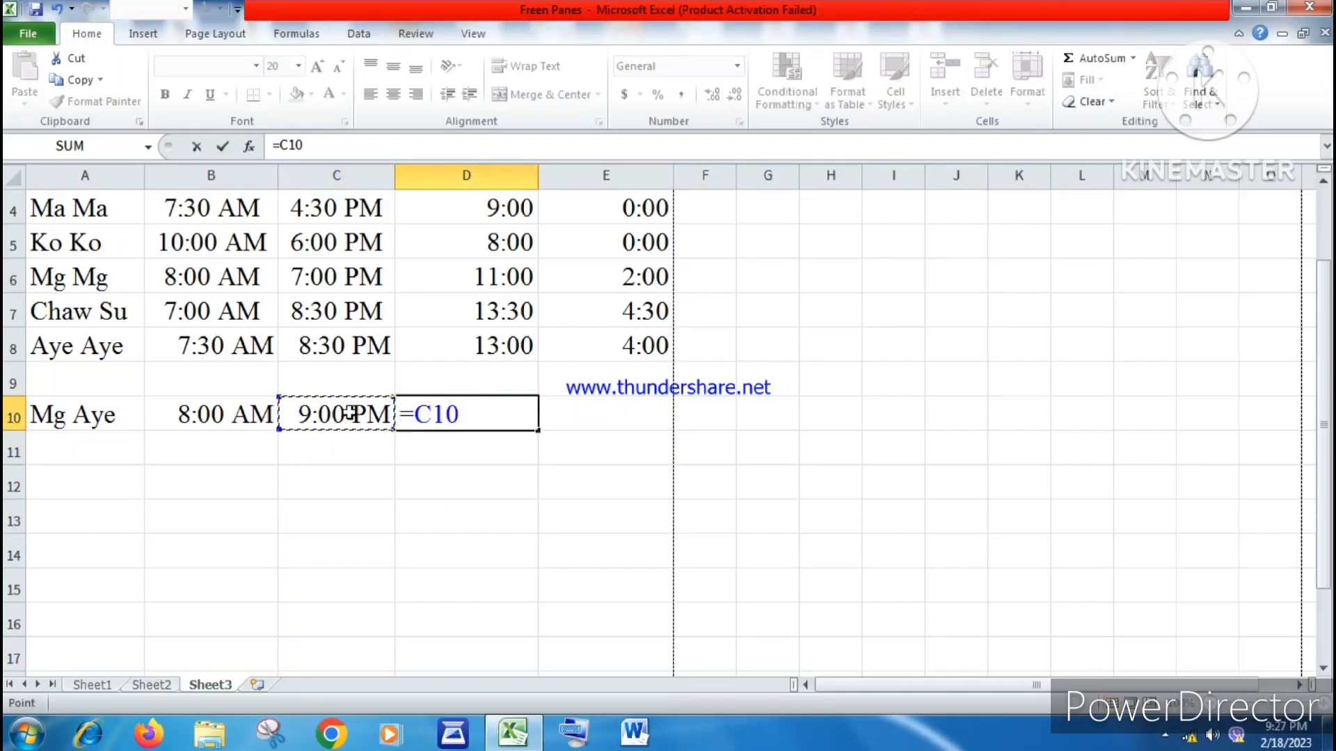
{"action": "type", "text": "-"}
{"action": "left_click", "coordinate": [247, 417]}
{"action": "key", "text": "Return"}
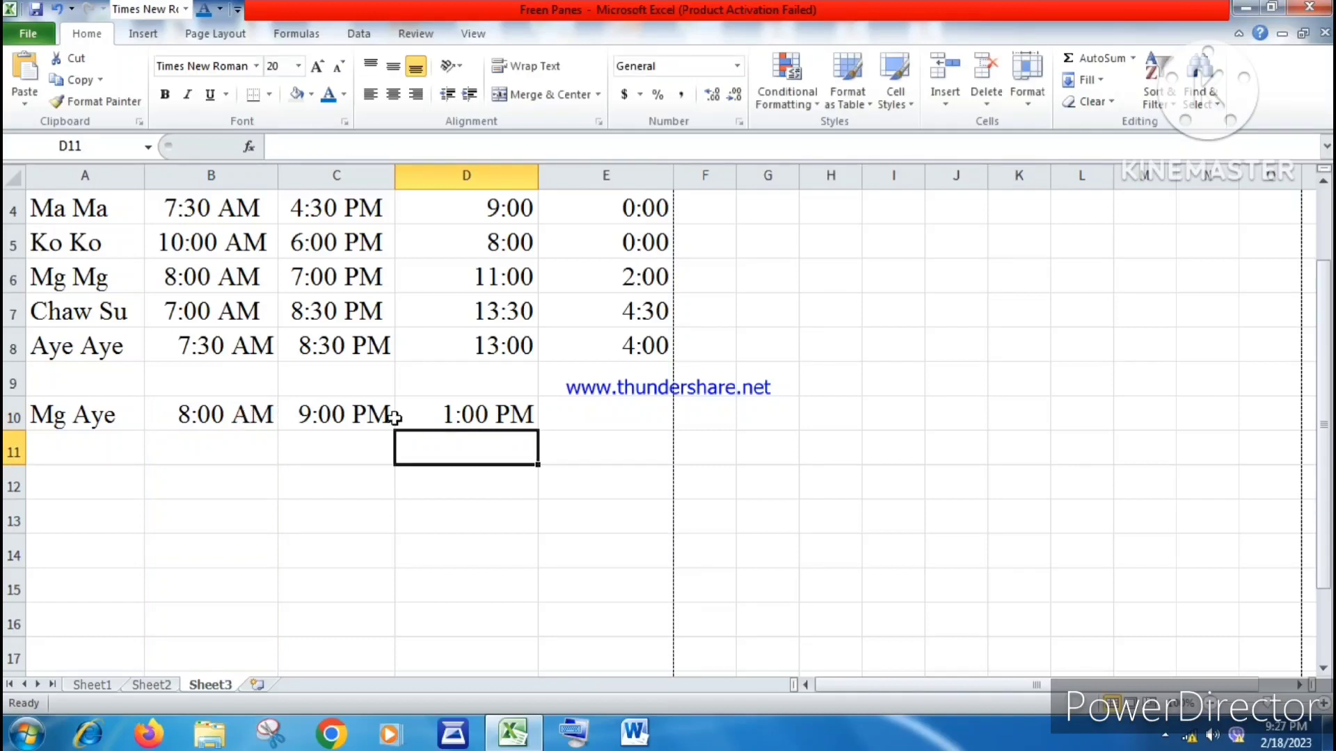
Apply the custom h:mm number format to the total hours in D10 and minimize the workbook window.
{"action": "left_click", "coordinate": [515, 415]}
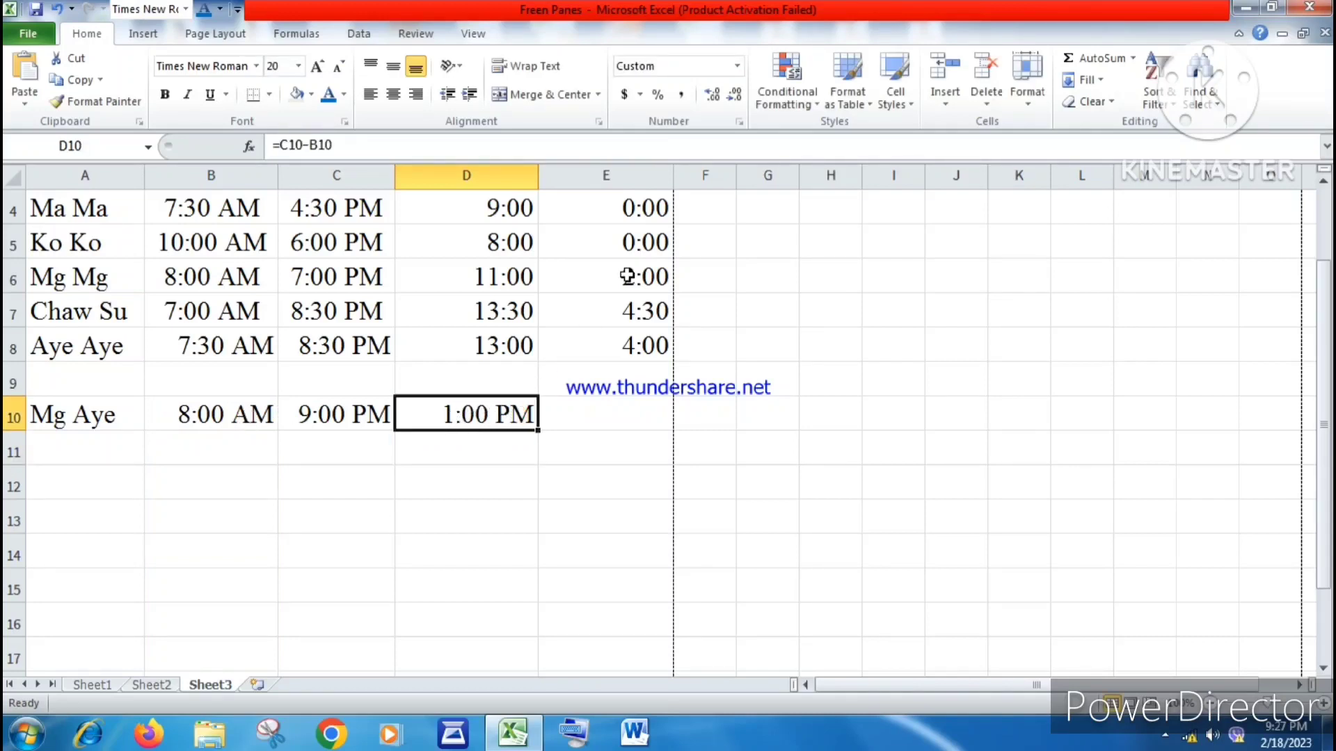
{"action": "left_click", "coordinate": [739, 123]}
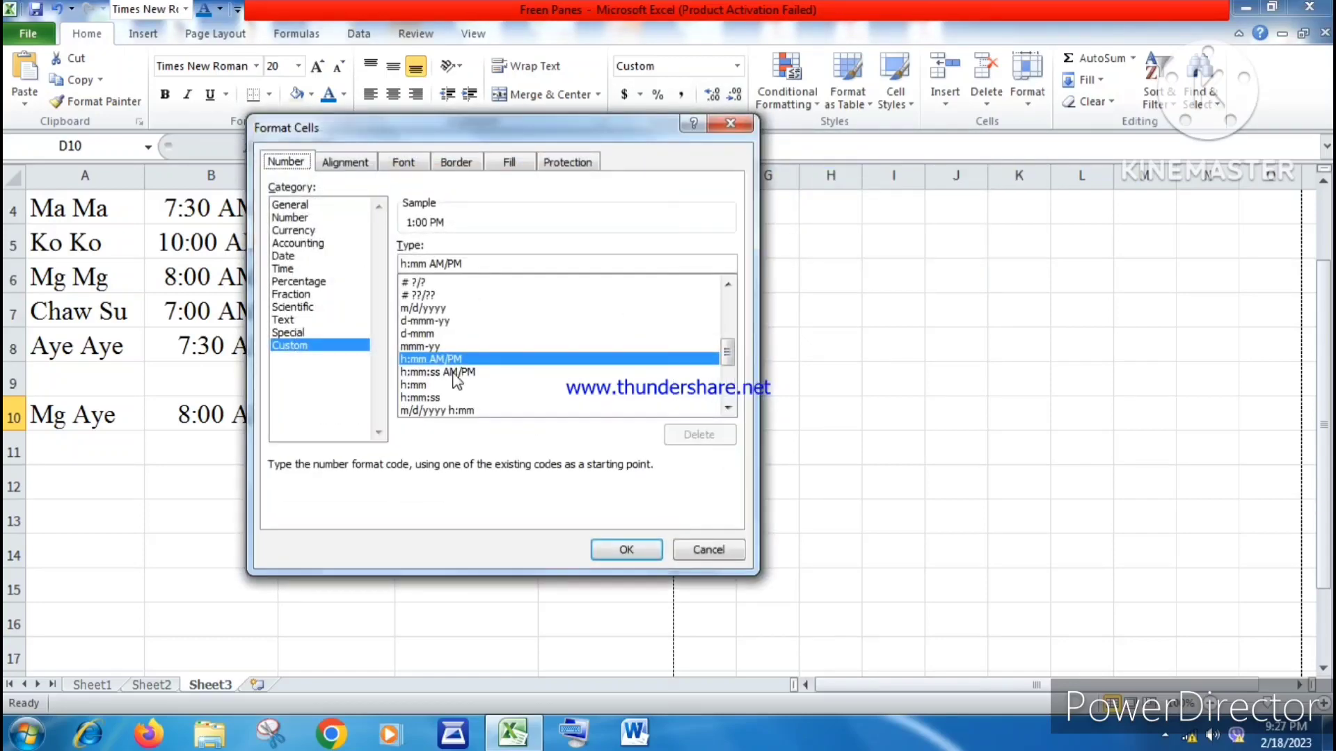
{"action": "left_click", "coordinate": [417, 385]}
{"action": "left_click", "coordinate": [625, 551]}
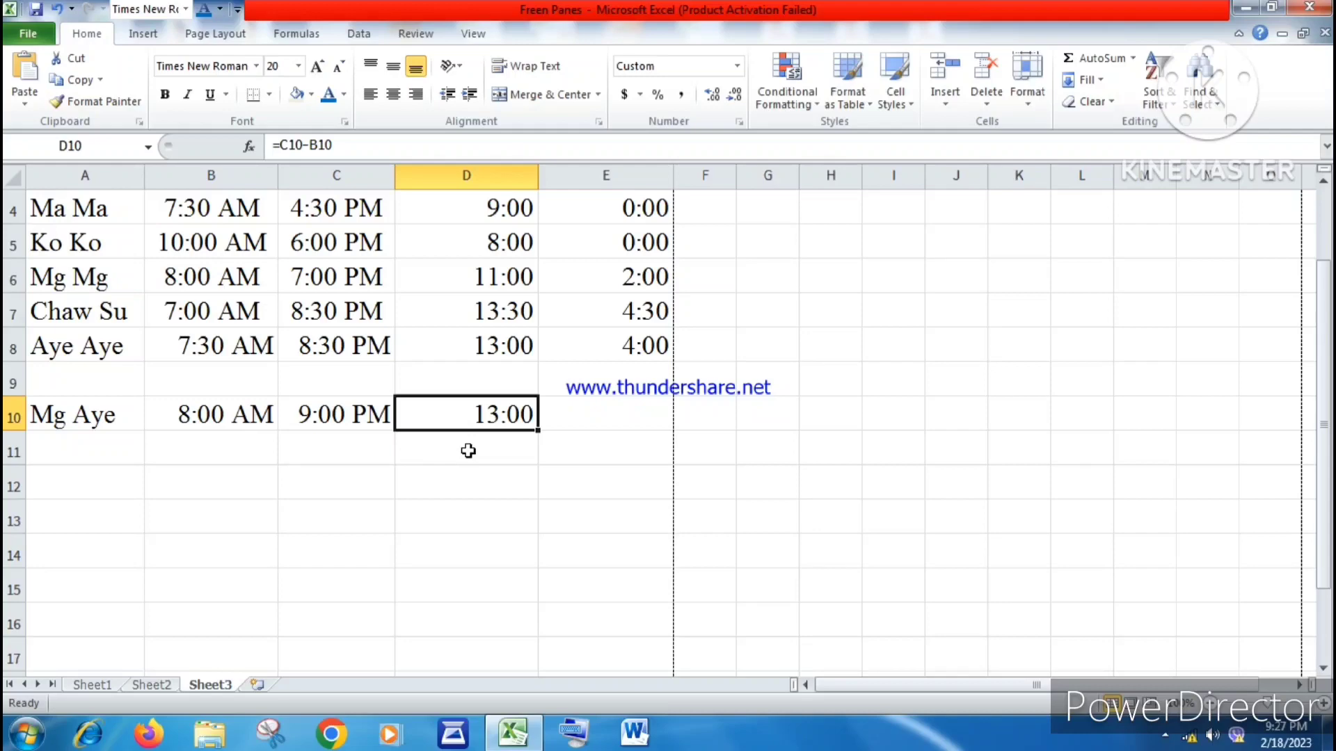
{"action": "left_click", "coordinate": [1244, 10]}
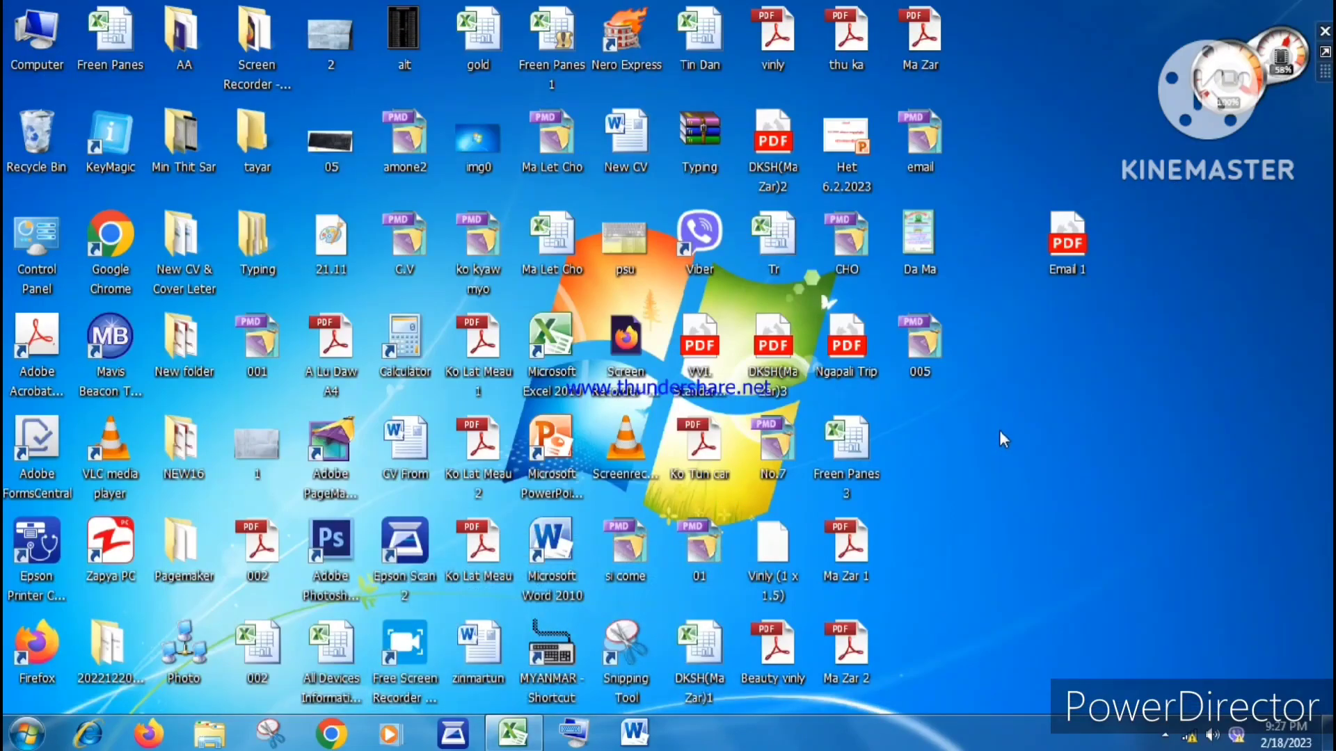